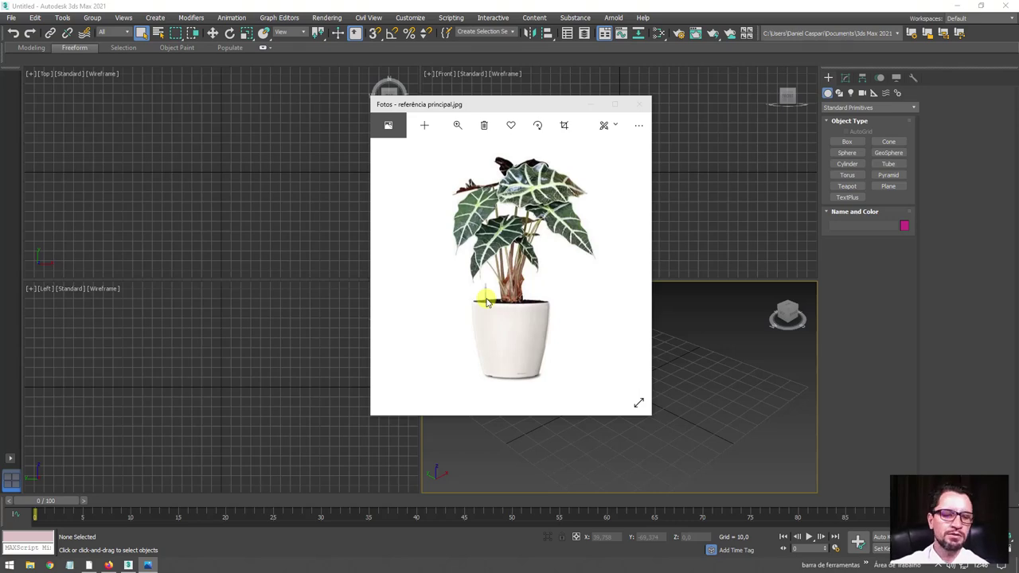
# Bring up the Alocasia Polly image results in Firefox, highlighting the query and the word Alocasia.
pyautogui.click(108, 566)
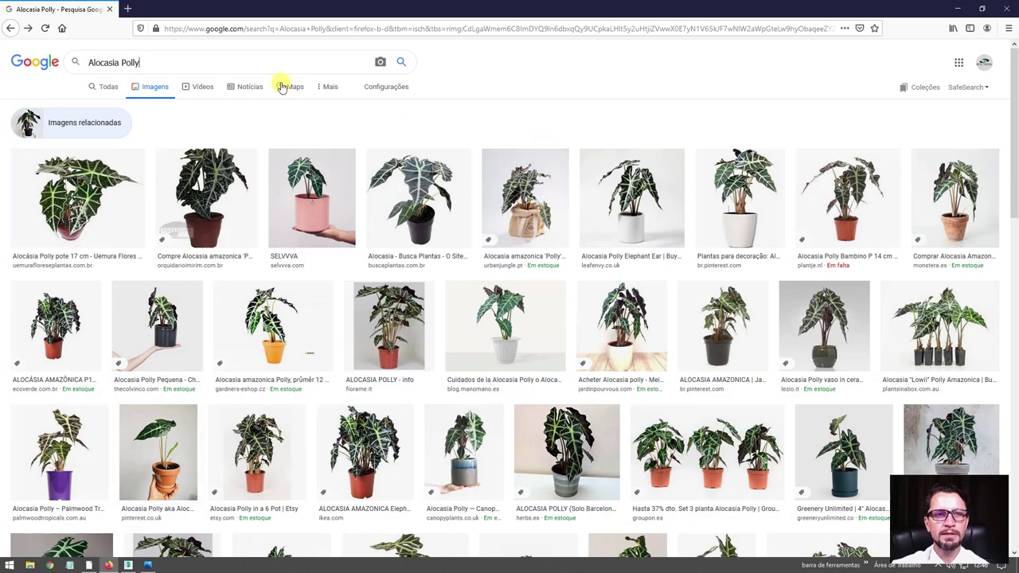
pyautogui.moveTo(143, 62); pyautogui.dragTo(101, 62)
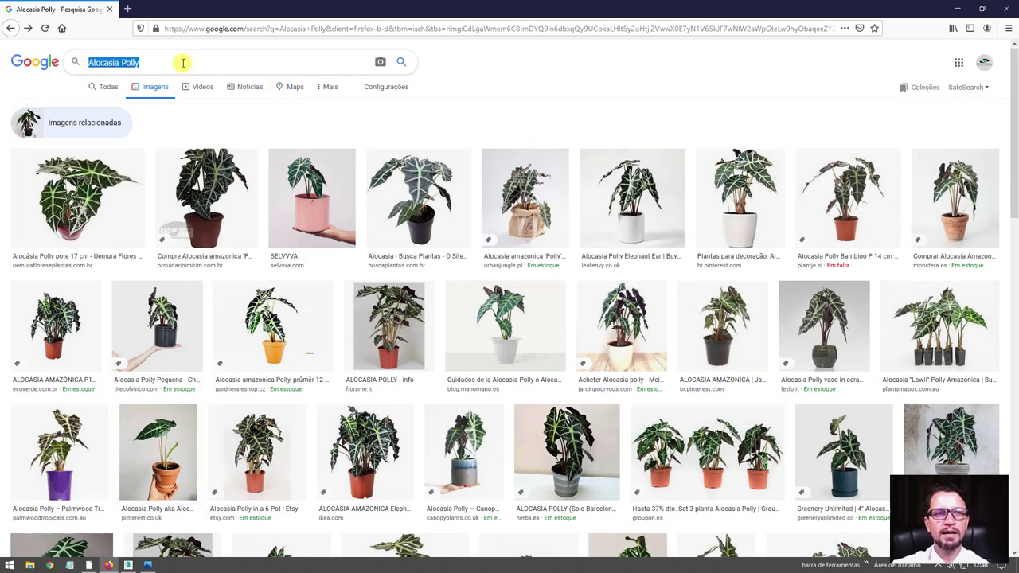
pyautogui.click(213, 62)
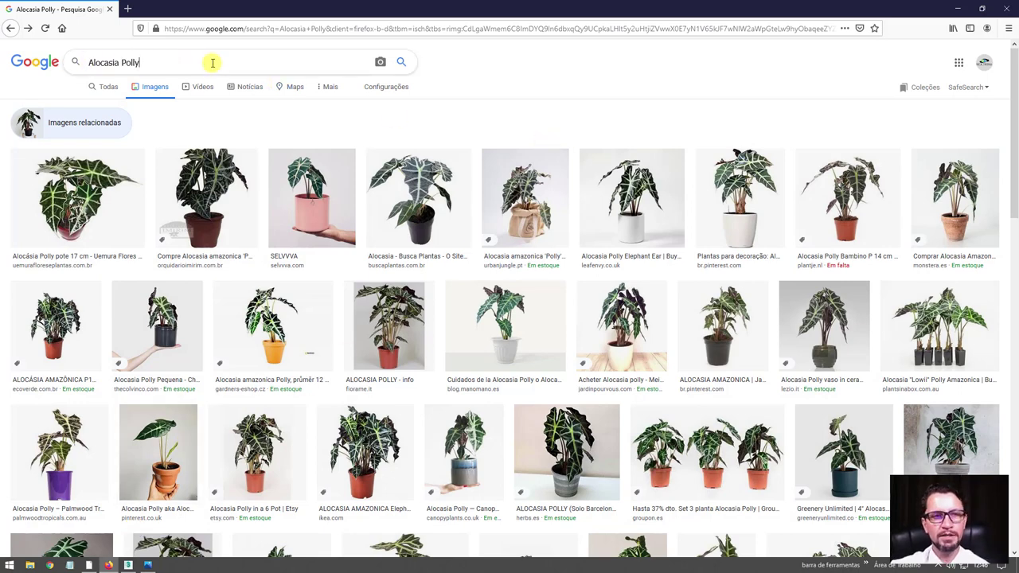
pyautogui.moveTo(121, 62); pyautogui.dragTo(55, 62)
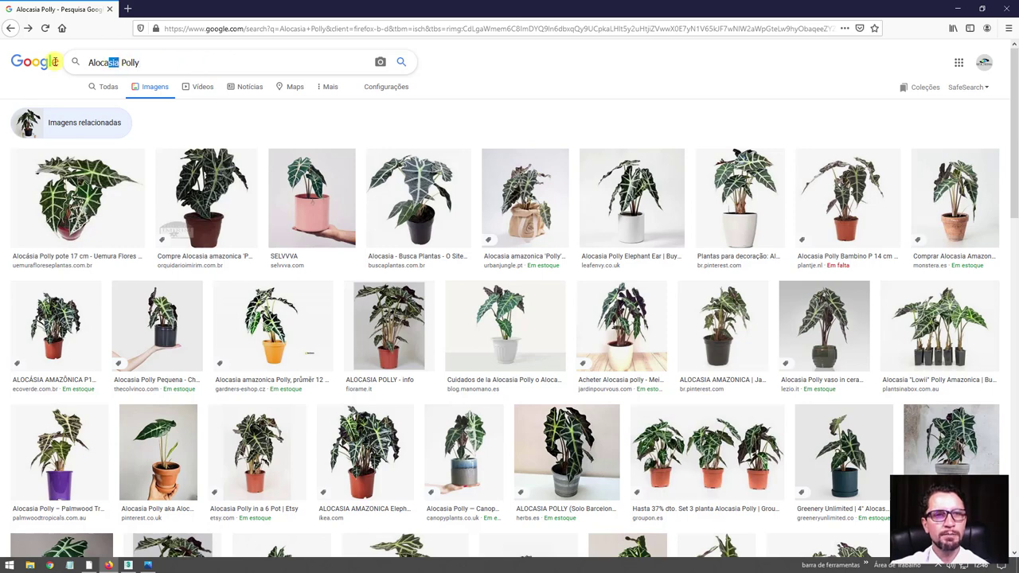
pyautogui.click(170, 62)
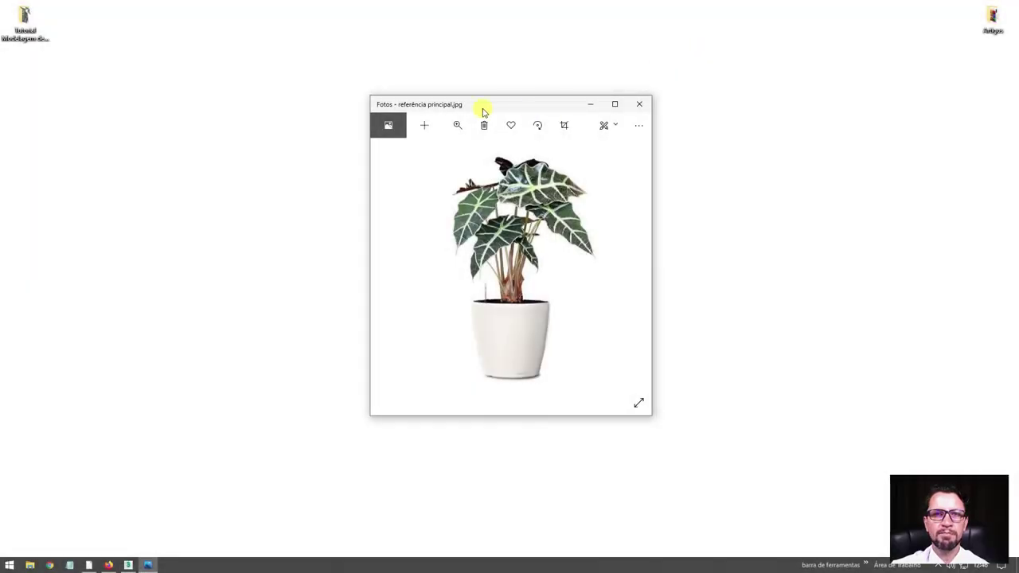
# Open the Alocasia 3D tutorial folder, widen it to one row, and select photo 20200608_093823.
pyautogui.doubleClick(25, 24)
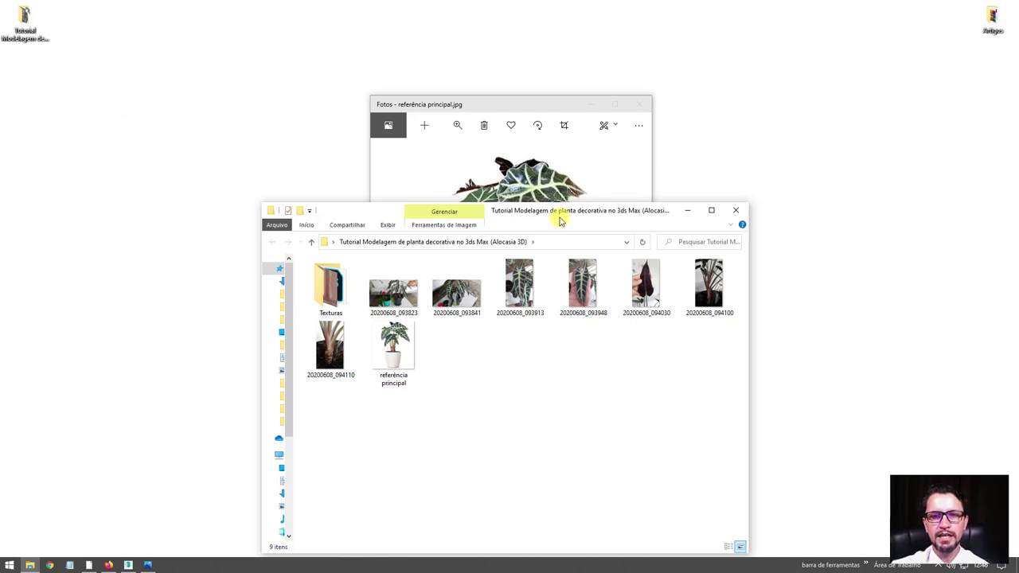
pyautogui.moveTo(557, 211); pyautogui.dragTo(409, 75)
pyautogui.moveTo(600, 418); pyautogui.dragTo(805, 413)
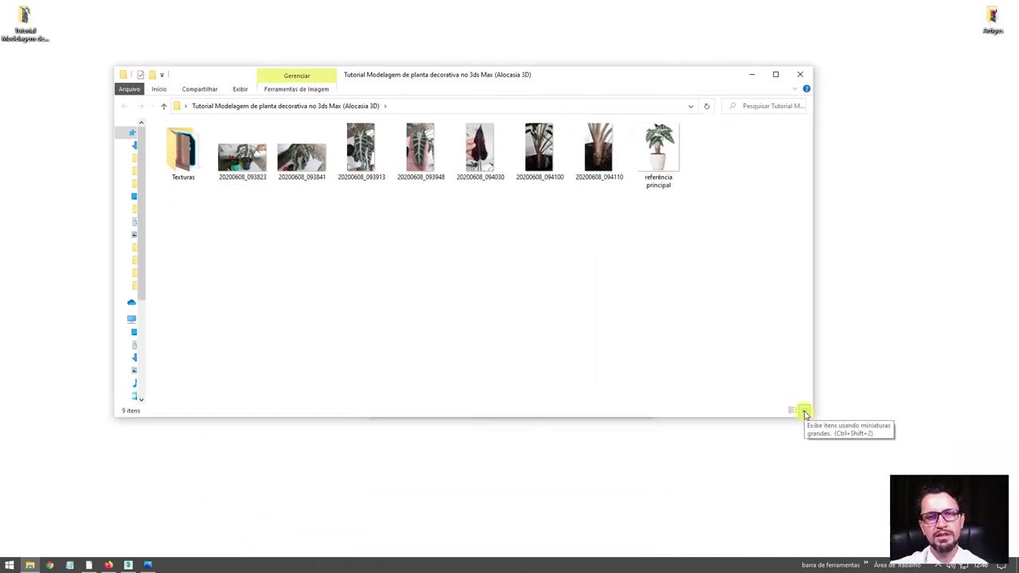
pyautogui.hotkey('ctrl', 'n')
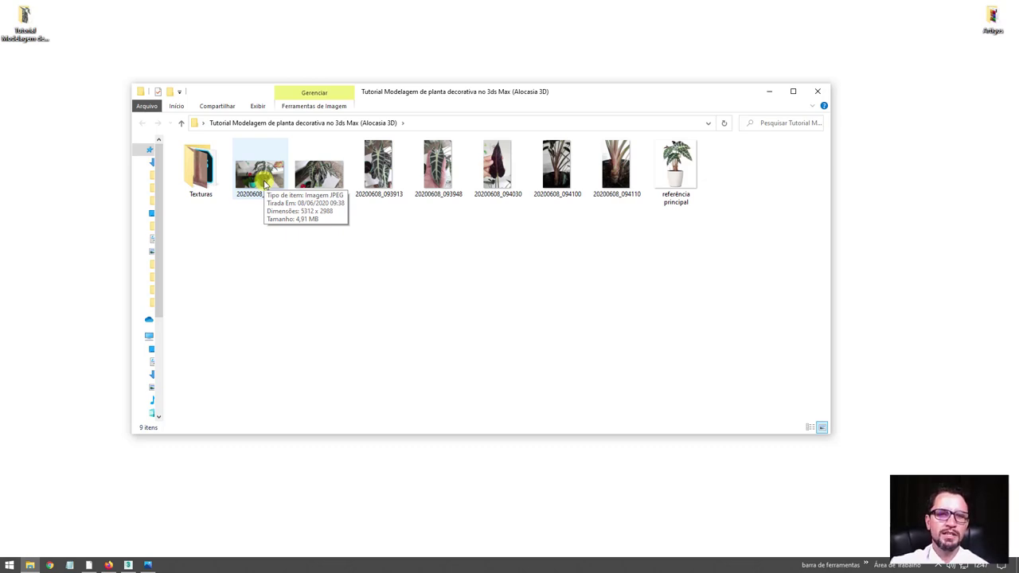
pyautogui.click(265, 185)
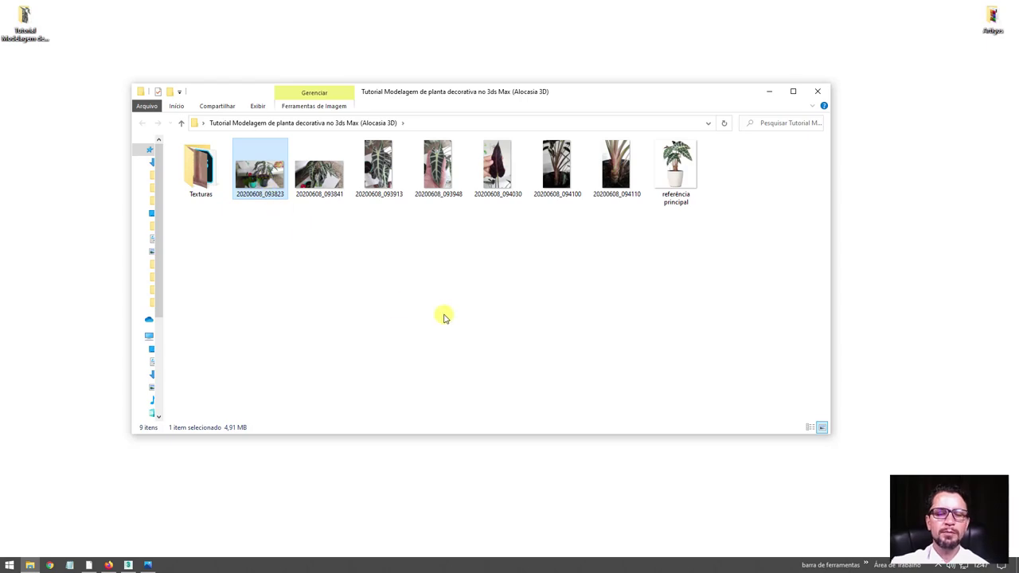
pyautogui.doubleClick(273, 186)
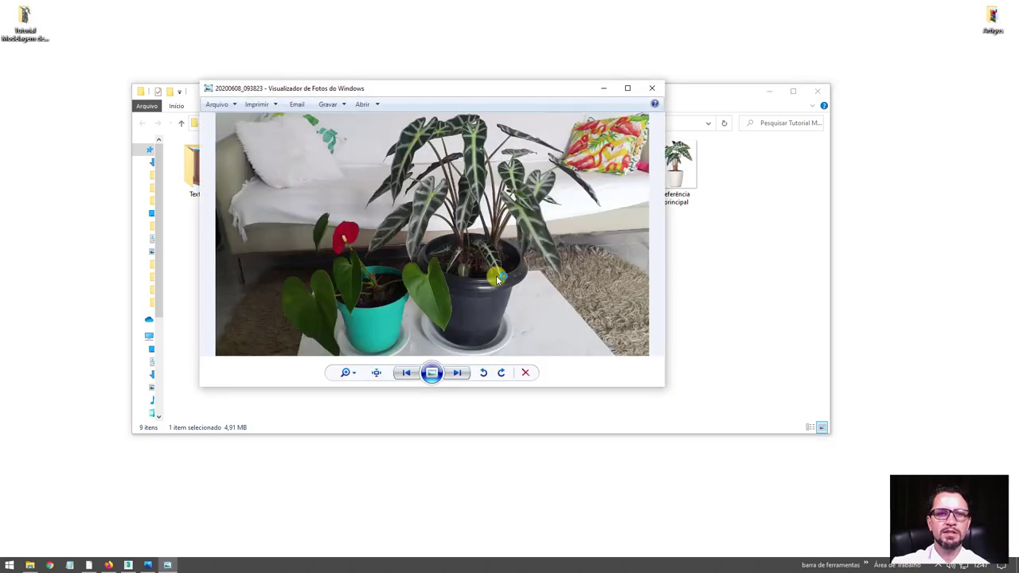
pyautogui.scroll(2, 378, 253)
pyautogui.scroll(2, 542, 278)
pyautogui.scroll(1, 585, 254)
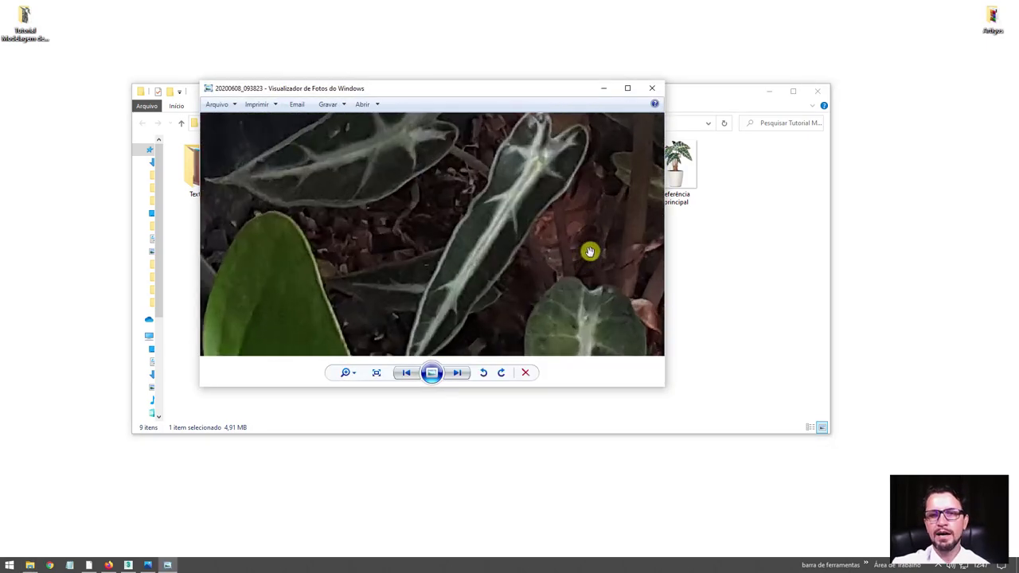
pyautogui.scroll(-2, 590, 252)
pyautogui.scroll(-3, 586, 255)
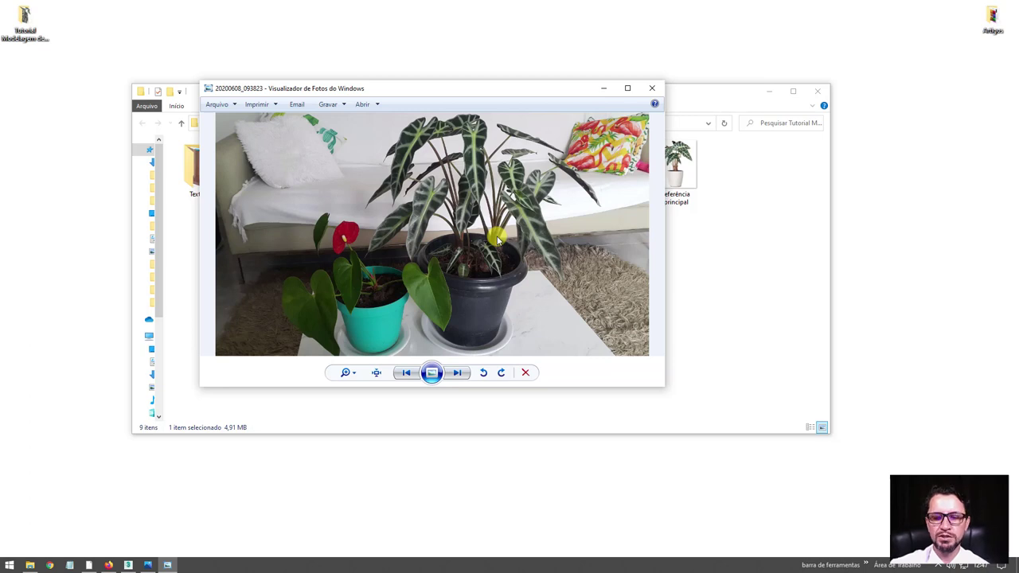
pyautogui.press('Right')
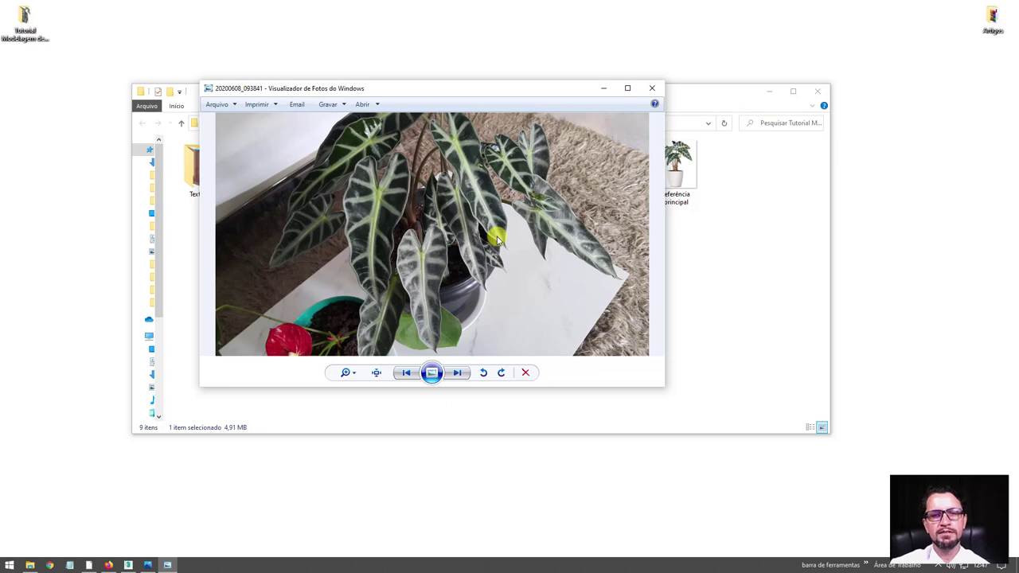
pyautogui.press('Right')
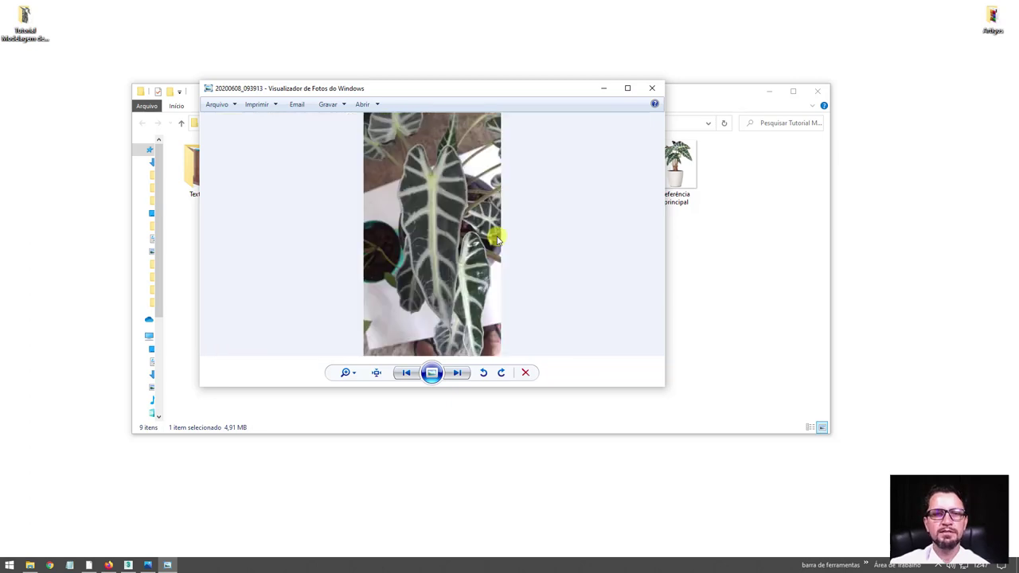
pyautogui.press('Right')
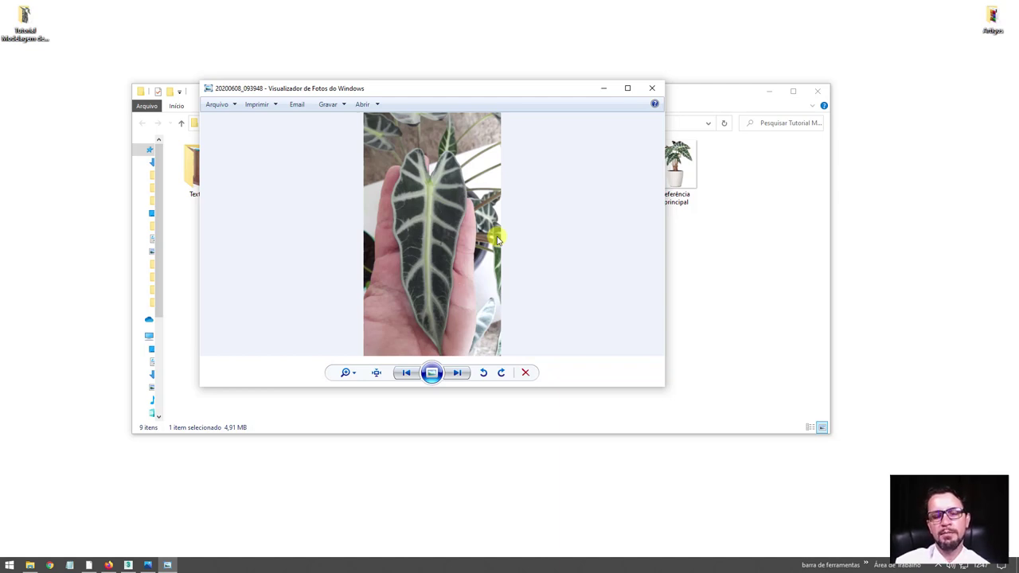
pyautogui.press('Right')
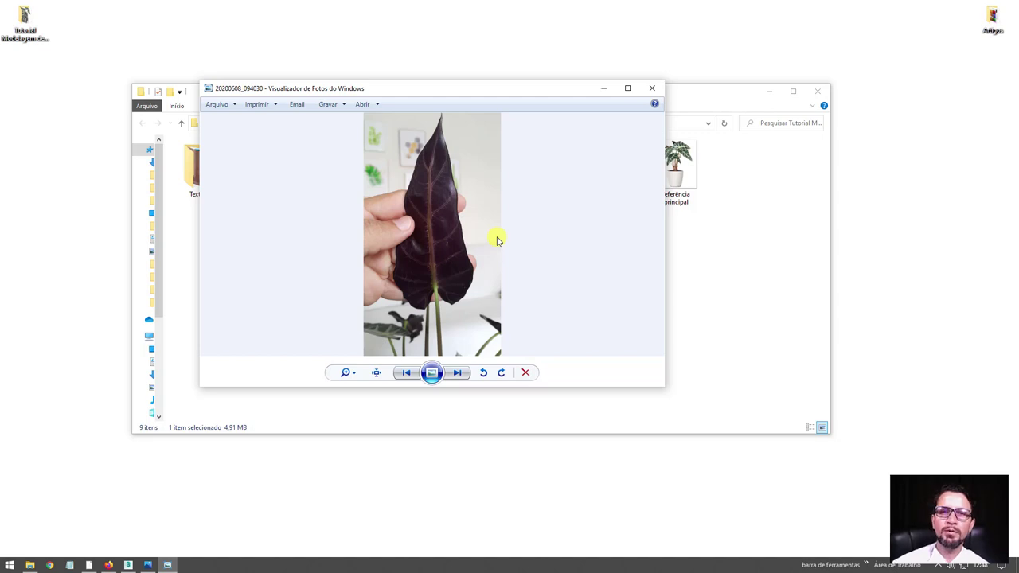
pyautogui.press('Right')
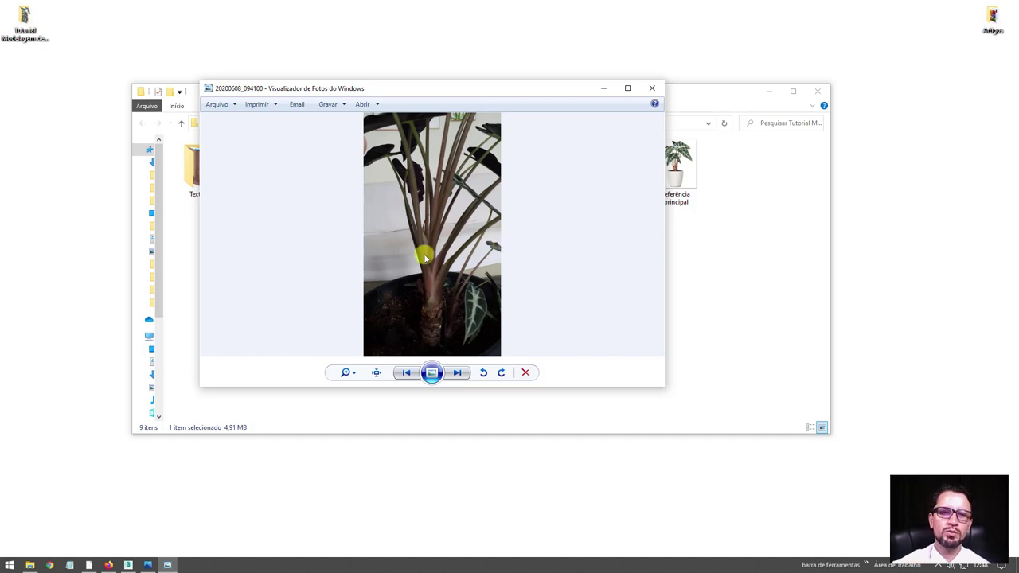
pyautogui.scroll(2, 424, 257)
pyautogui.scroll(1, 442, 312)
pyautogui.scroll(1, 459, 318)
pyautogui.scroll(1, 446, 289)
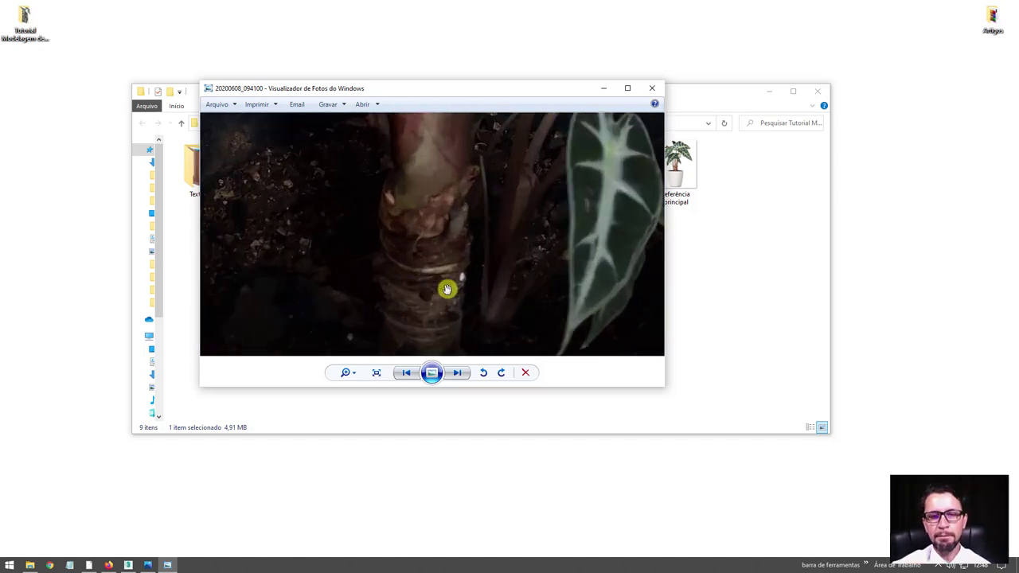
pyautogui.scroll(-5, 447, 289)
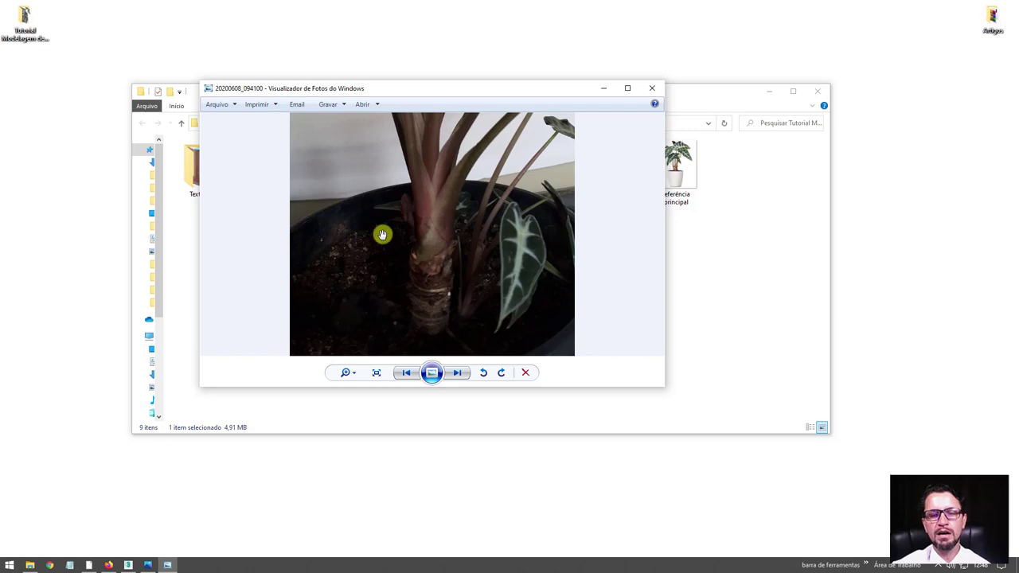
pyautogui.scroll(1, 437, 312)
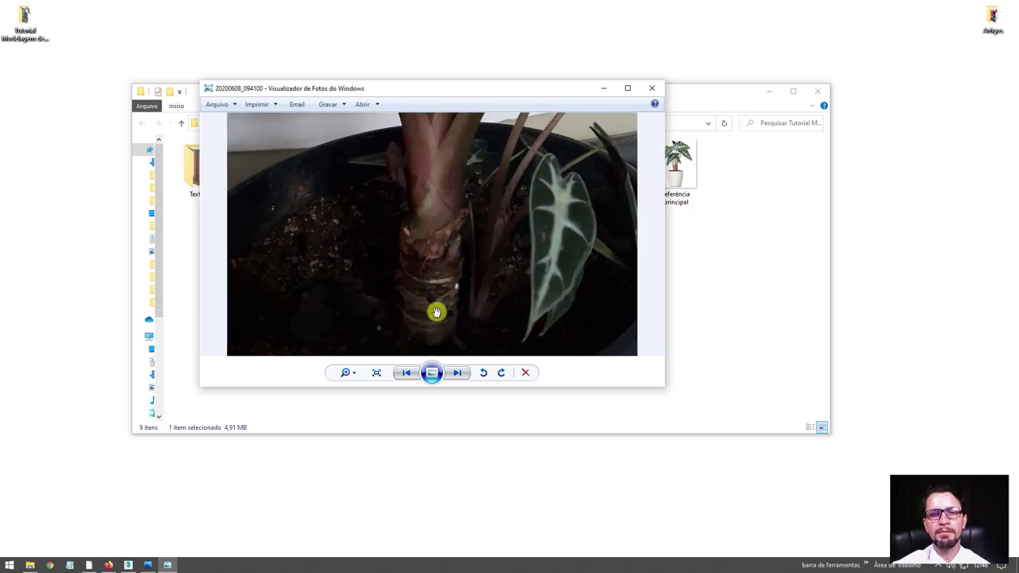
pyautogui.scroll(1, 437, 311)
pyautogui.scroll(1, 432, 316)
pyautogui.scroll(-4, 433, 316)
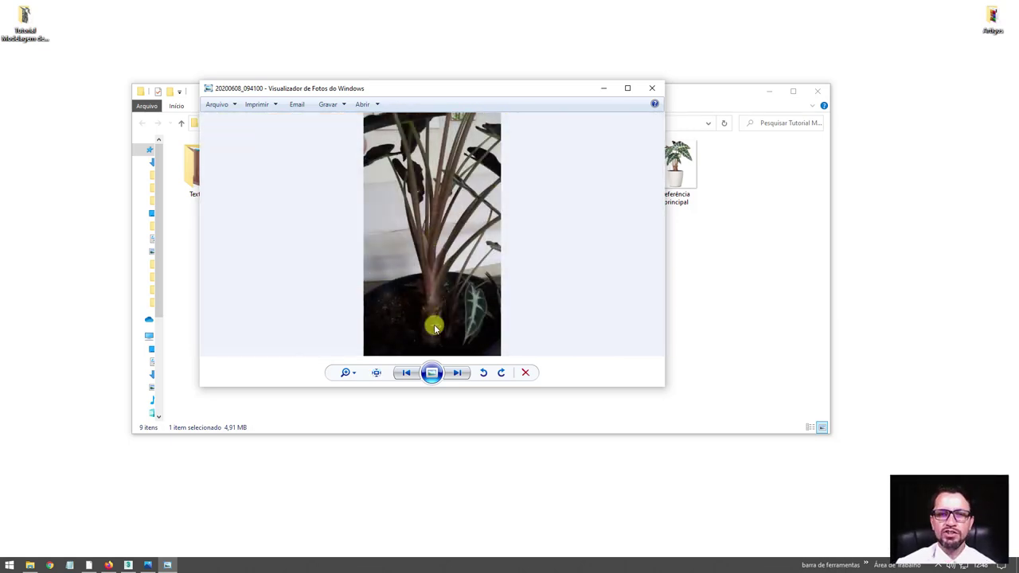
pyautogui.click(652, 88)
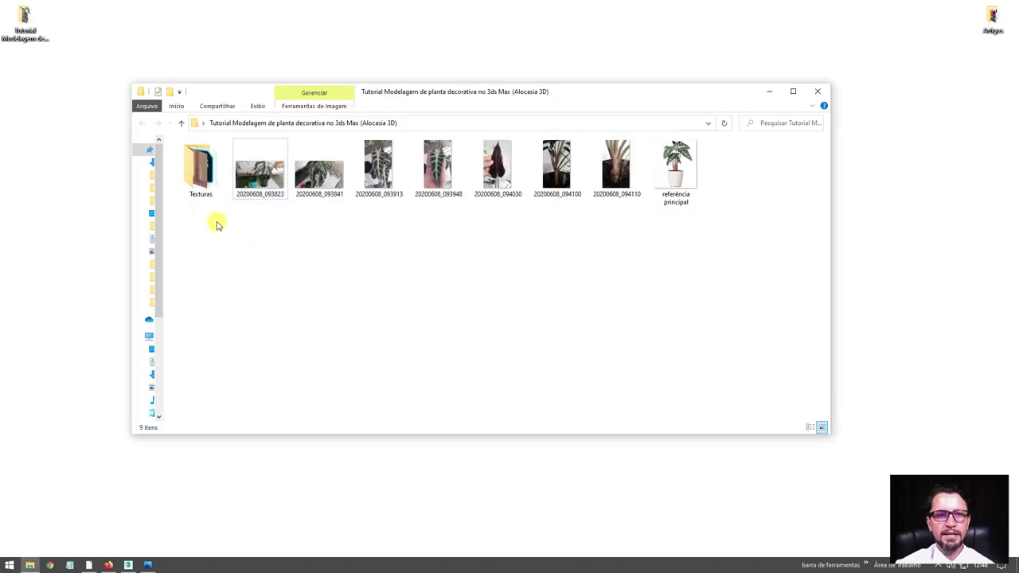
# Inspect the folhaFrente, folhaVerso, SoloTerra, cimentoQueimado and caule textures, then bring up composição.psd.
pyautogui.doubleClick(199, 167)
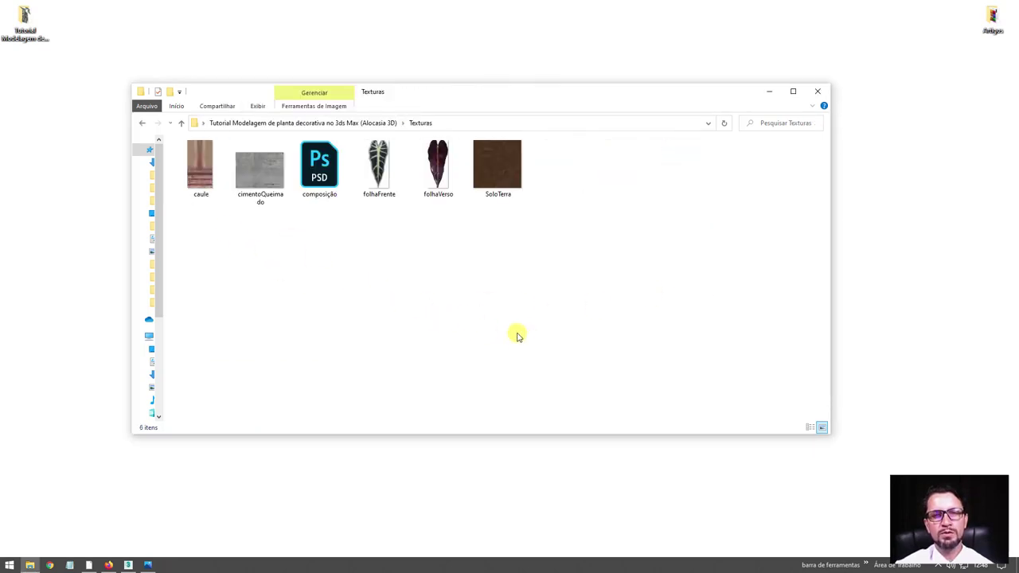
pyautogui.click(379, 167)
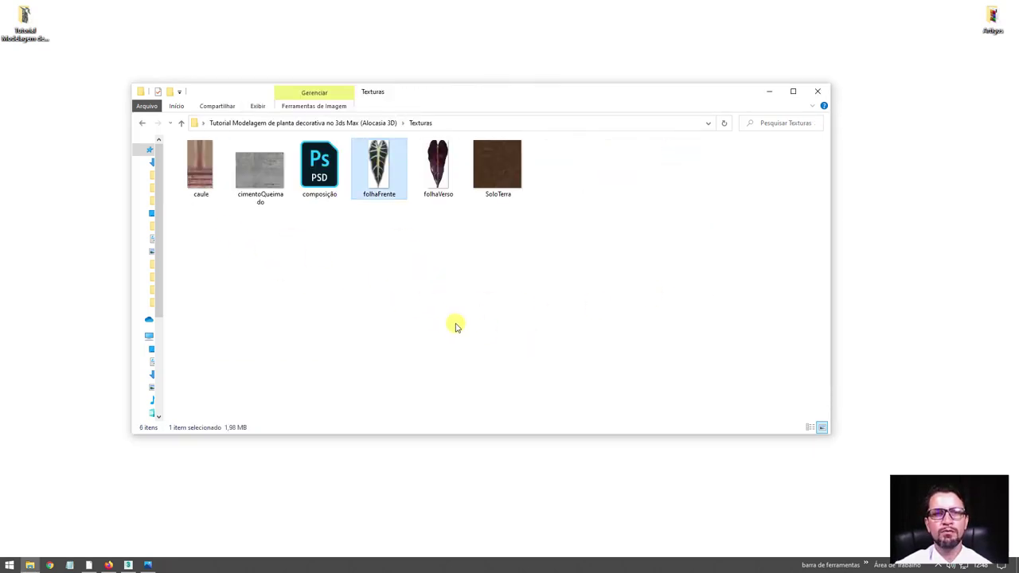
pyautogui.click(431, 164)
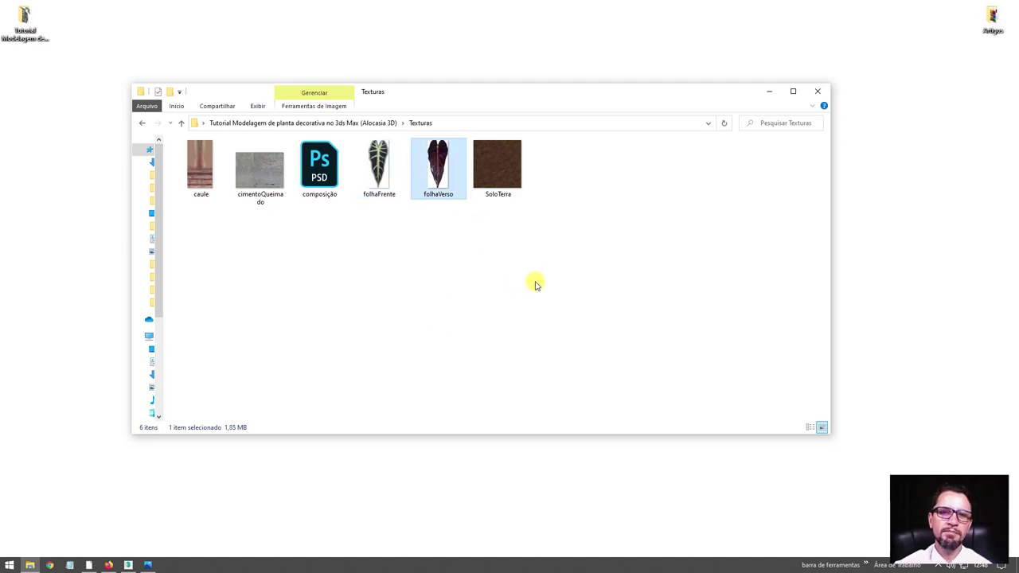
pyautogui.press('Right')
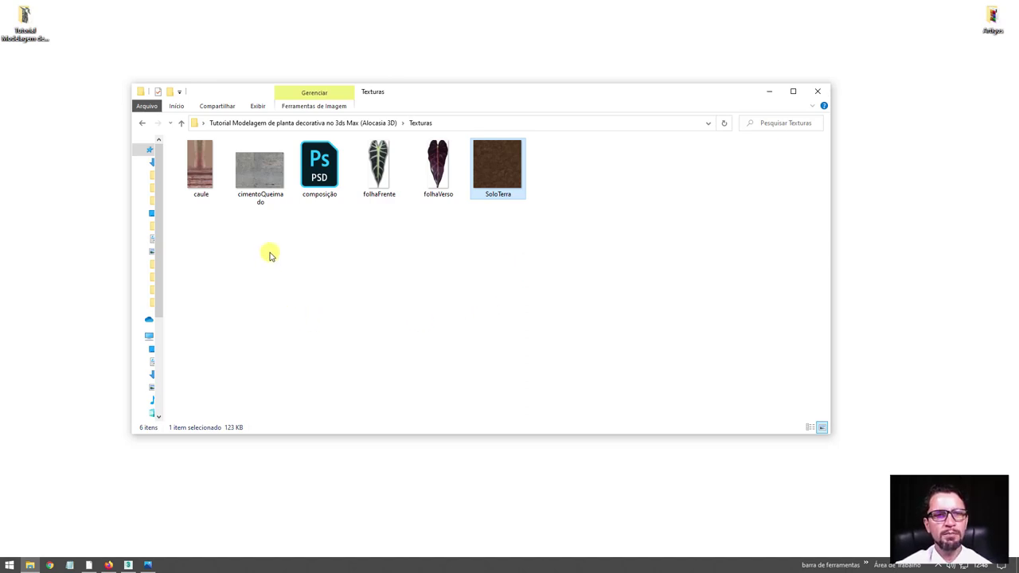
pyautogui.click(251, 185)
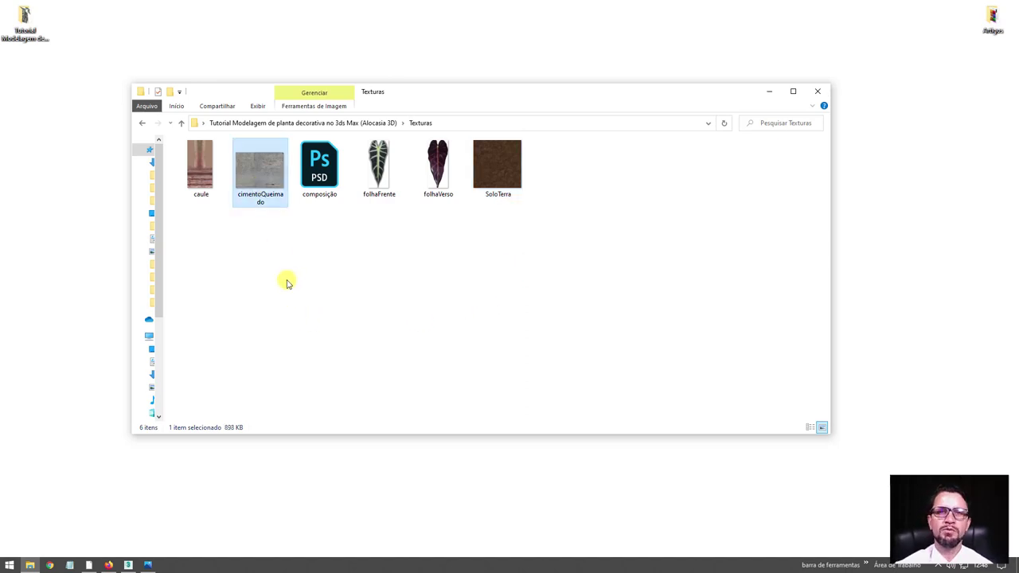
pyautogui.click(200, 169)
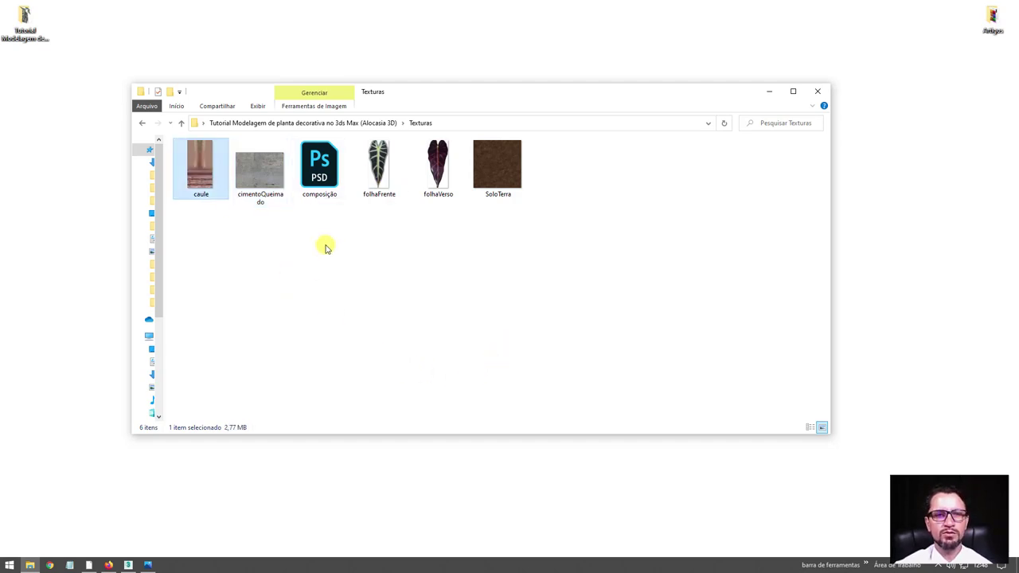
pyautogui.click(88, 564)
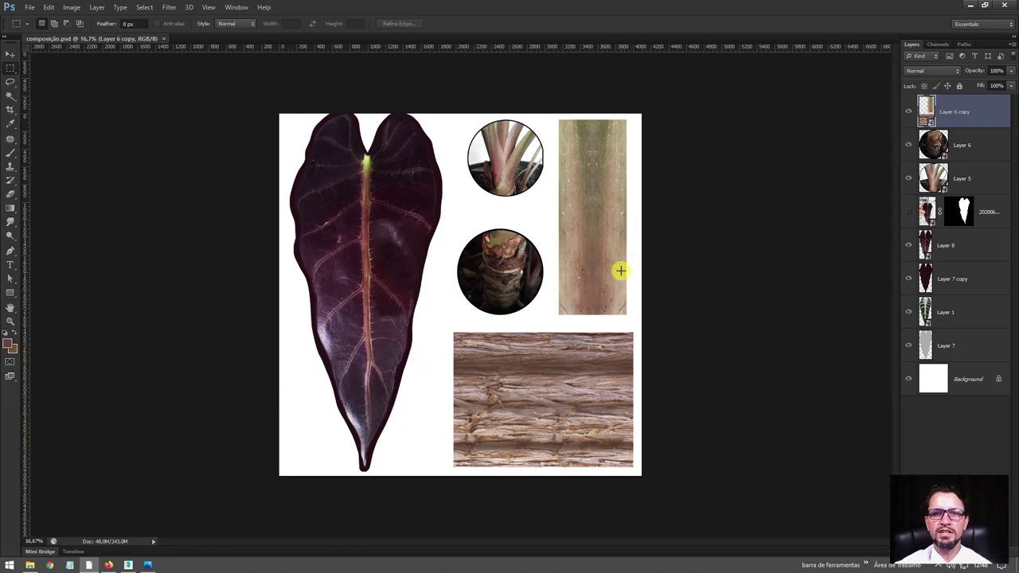
# Hide Layer 7 copy and Layer 8, then zoom in on the stem photos.
pyautogui.click(909, 279)
pyautogui.click(910, 248)
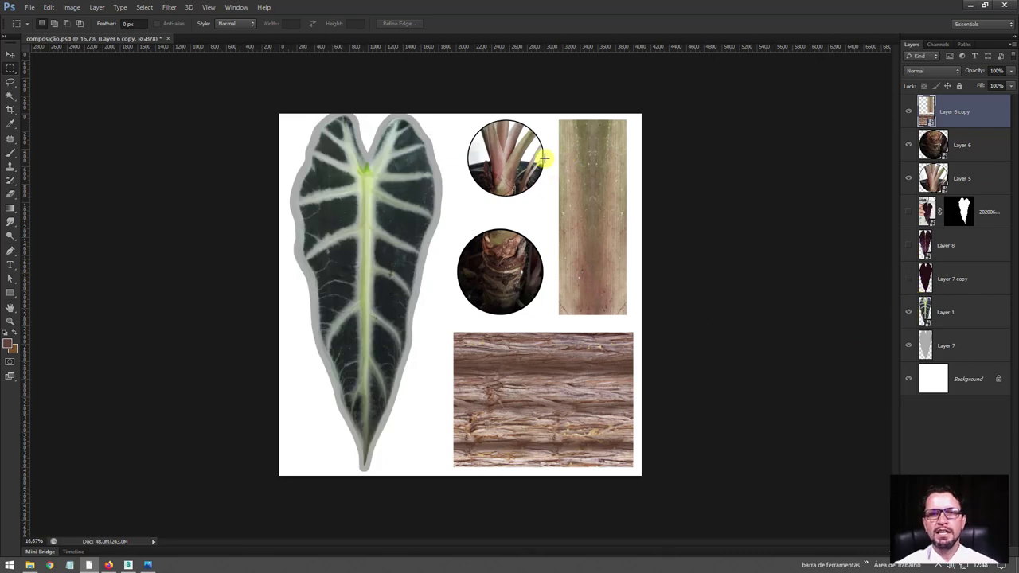
pyautogui.press('z')
pyautogui.moveTo(539, 152); pyautogui.dragTo(614, 192)
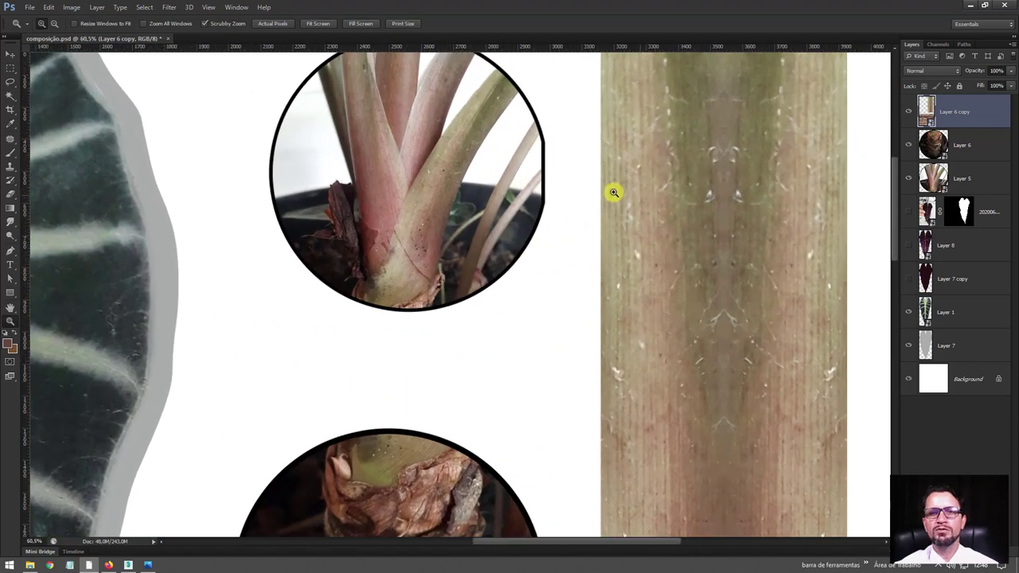
pyautogui.moveTo(430, 148)
pyautogui.mouseDown()
pyautogui.moveTo(416, 164)
pyautogui.moveTo(437, 236)
pyautogui.moveTo(434, 148)
pyautogui.mouseUp()
pyautogui.moveTo(732, 107)
pyautogui.mouseDown()
pyautogui.moveTo(653, 221)
pyautogui.moveTo(757, 136)
pyautogui.mouseUp()
pyautogui.press('e')
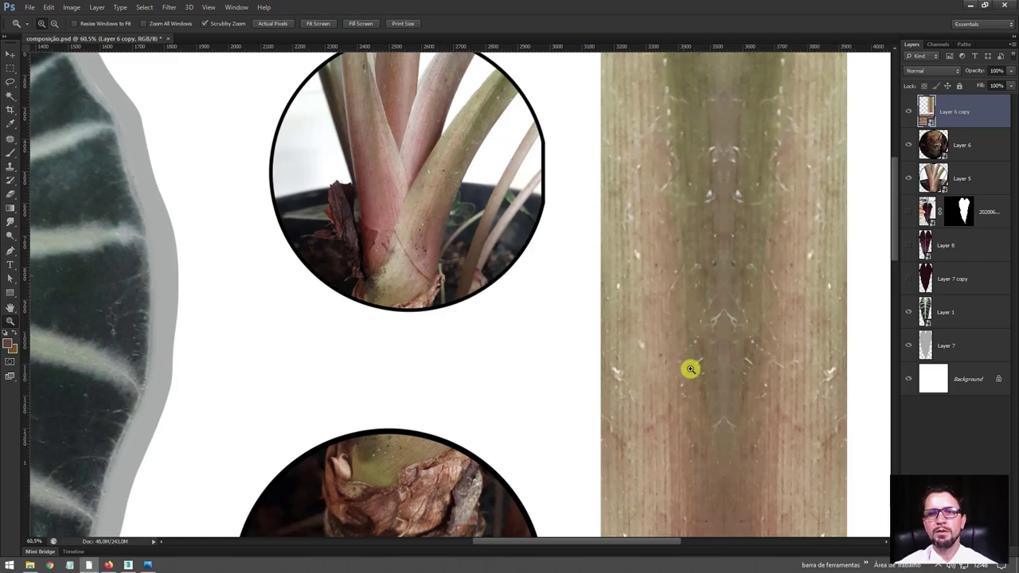
pyautogui.press('Escape')
# Point out the ringed stem base photo and the stem texture strip.
pyautogui.scroll(-3, 567, 419)
pyautogui.scroll(-3, 521, 290)
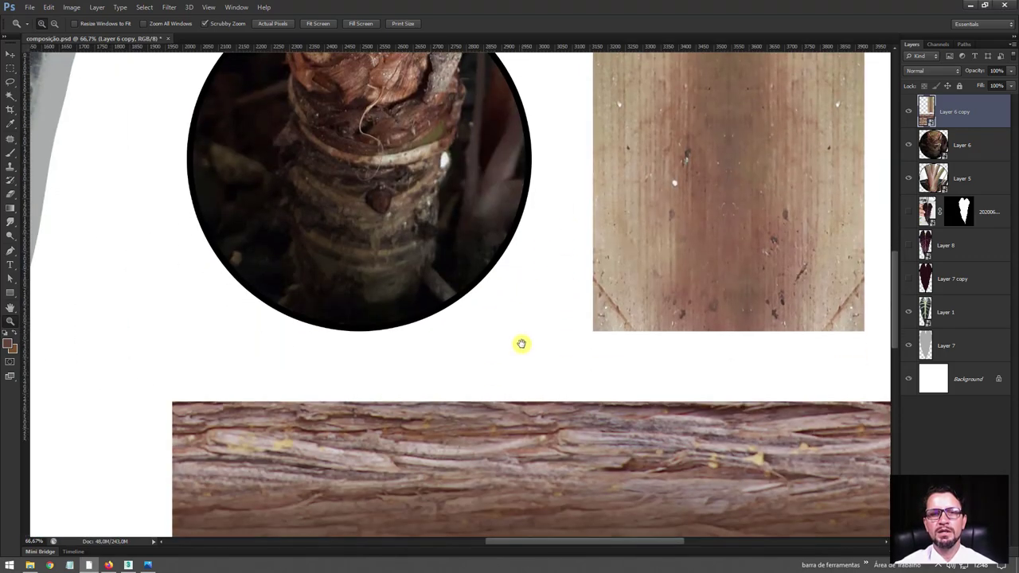
pyautogui.scroll(1, 521, 343)
pyautogui.moveTo(412, 130)
pyautogui.mouseDown()
pyautogui.moveTo(286, 244)
pyautogui.moveTo(456, 167)
pyautogui.mouseUp()
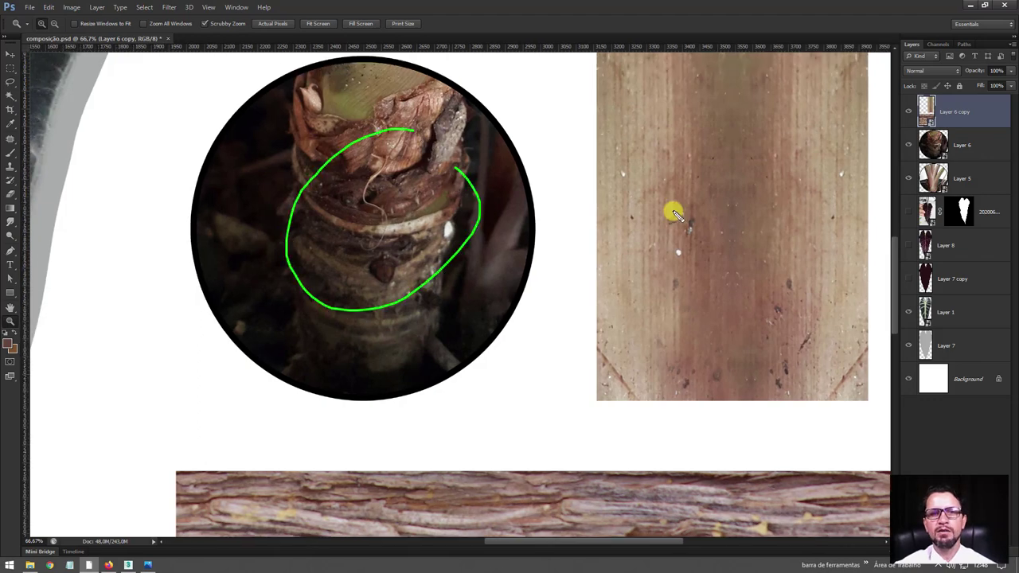
pyautogui.moveTo(660, 215)
pyautogui.mouseDown()
pyautogui.moveTo(790, 380)
pyautogui.moveTo(608, 300)
pyautogui.mouseUp()
pyautogui.press('Escape')
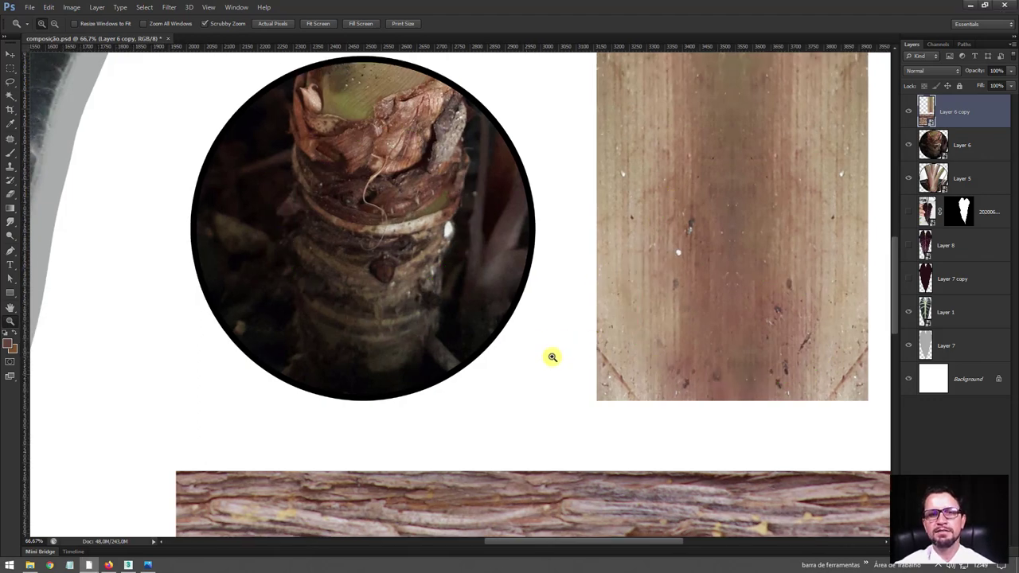
# Inspect the bark texture strip and round stem-base photo, then minimize Photoshop.
pyautogui.moveTo(583, 345); pyautogui.dragTo(589, 219)
pyautogui.scroll(-3, 589, 219)
pyautogui.moveTo(646, 291); pyautogui.dragTo(608, 232)
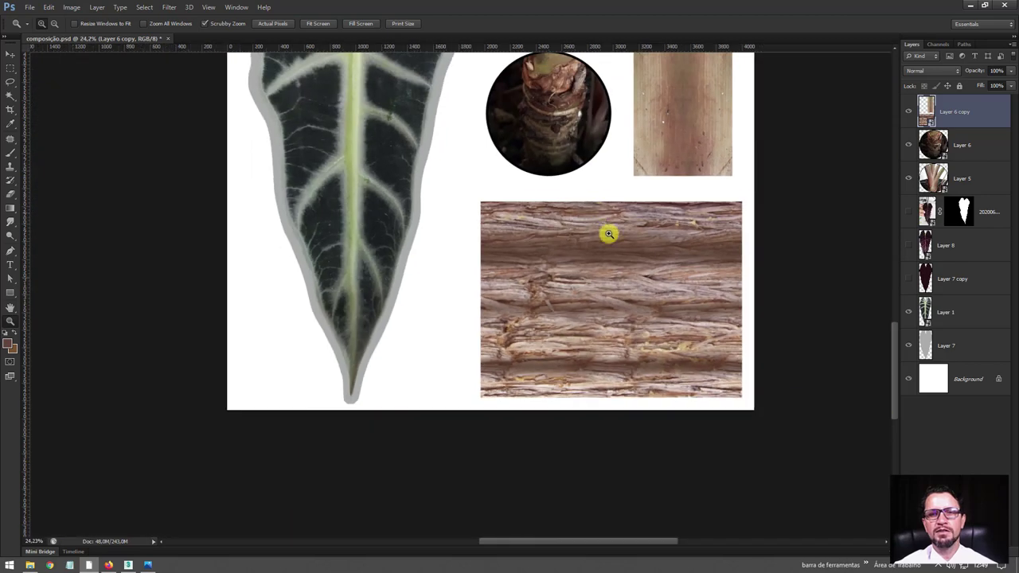
pyautogui.moveTo(713, 210)
pyautogui.mouseDown()
pyautogui.moveTo(582, 209)
pyautogui.moveTo(482, 273)
pyautogui.moveTo(534, 382)
pyautogui.moveTo(712, 357)
pyautogui.moveTo(714, 225)
pyautogui.mouseUp()
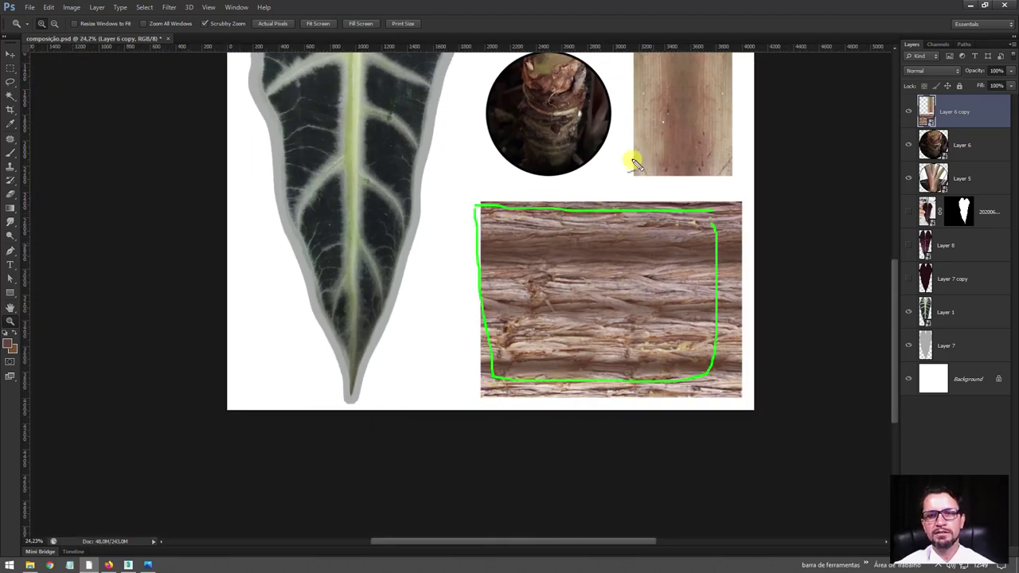
pyautogui.moveTo(551, 82)
pyautogui.mouseDown()
pyautogui.moveTo(546, 155)
pyautogui.moveTo(545, 95)
pyautogui.mouseUp()
pyautogui.press('e')
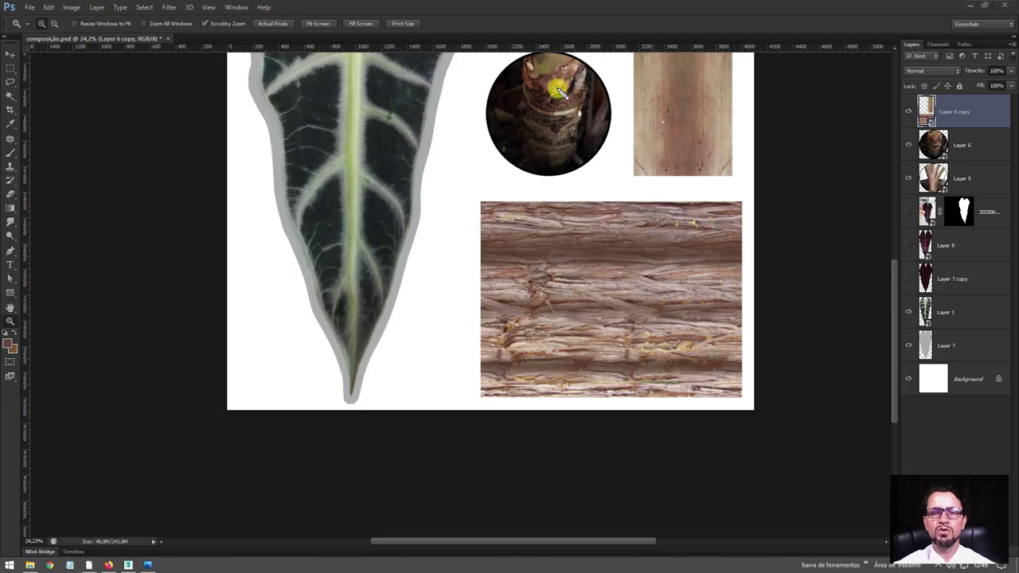
pyautogui.keyDown('alt'); pyautogui.scroll(-3, 562, 230); pyautogui.keyUp('alt')
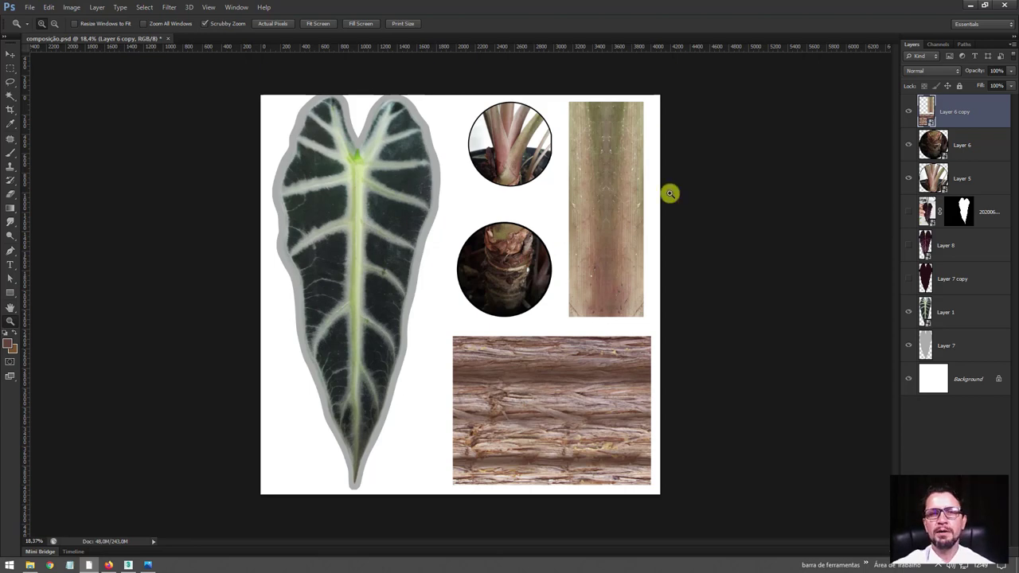
pyautogui.click(973, 5)
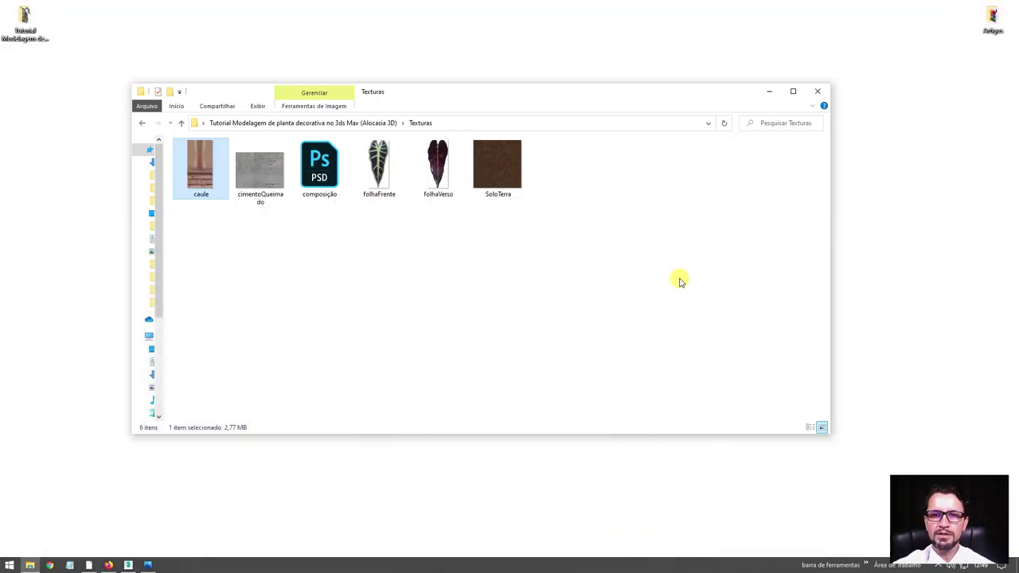
# Draw an upright square plane in the Front viewport and move it along Y.
pyautogui.click(128, 564)
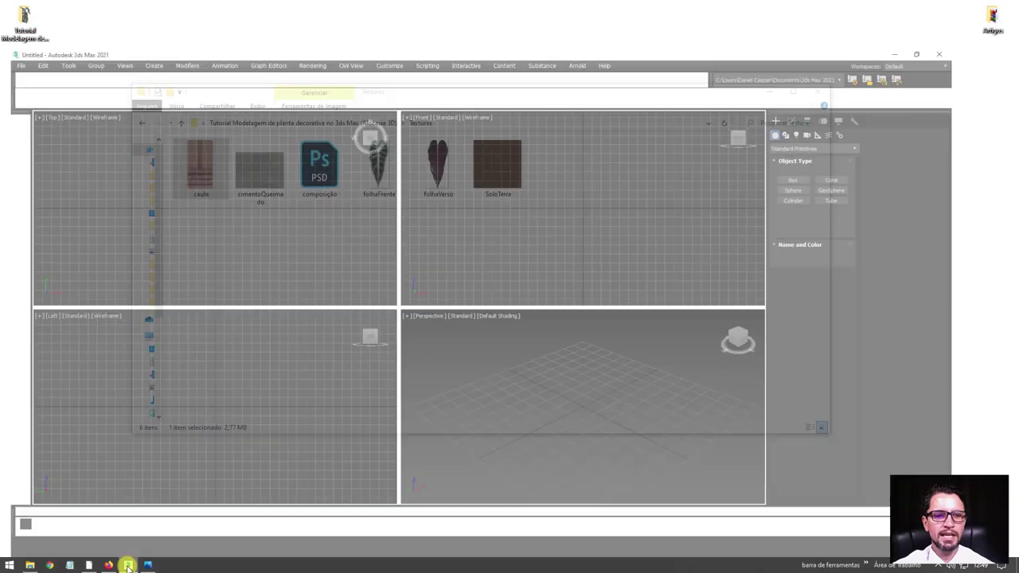
pyautogui.moveTo(631, 381); pyautogui.dragTo(655, 408, button='middle')
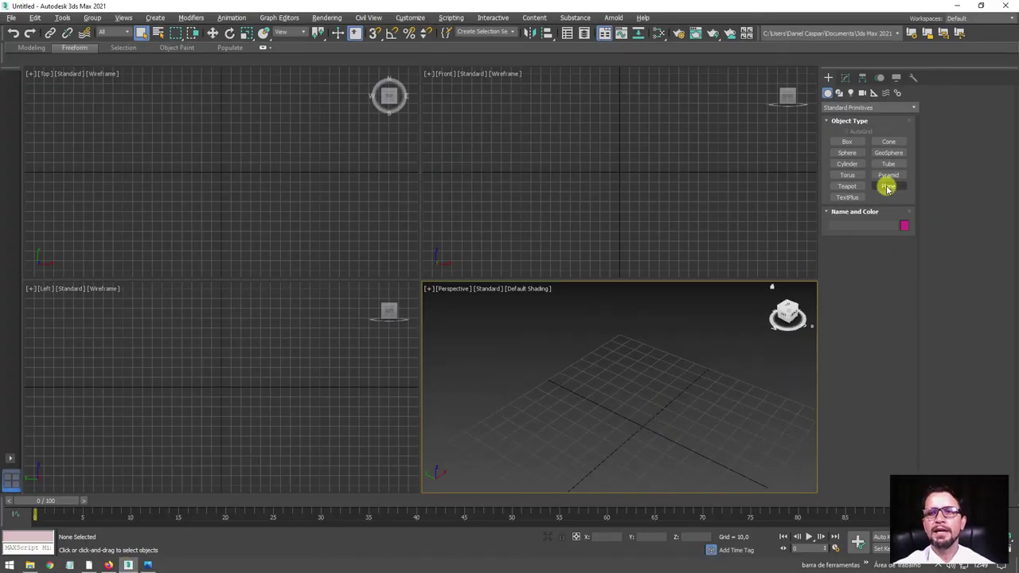
pyautogui.click(888, 187)
pyautogui.moveTo(660, 106); pyautogui.dragTo(604, 154, button='middle')
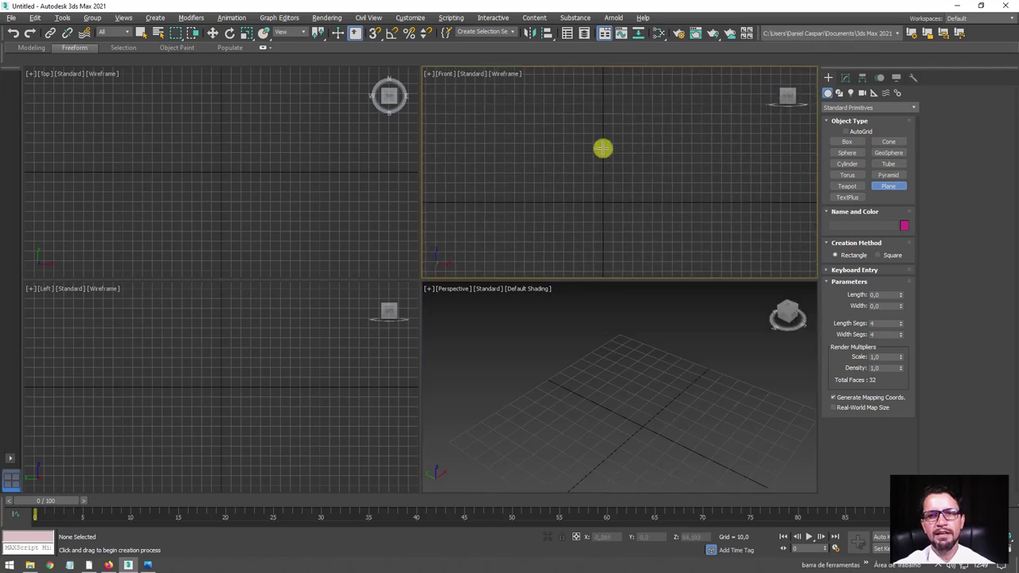
pyautogui.moveTo(603, 148); pyautogui.dragTo(647, 192)
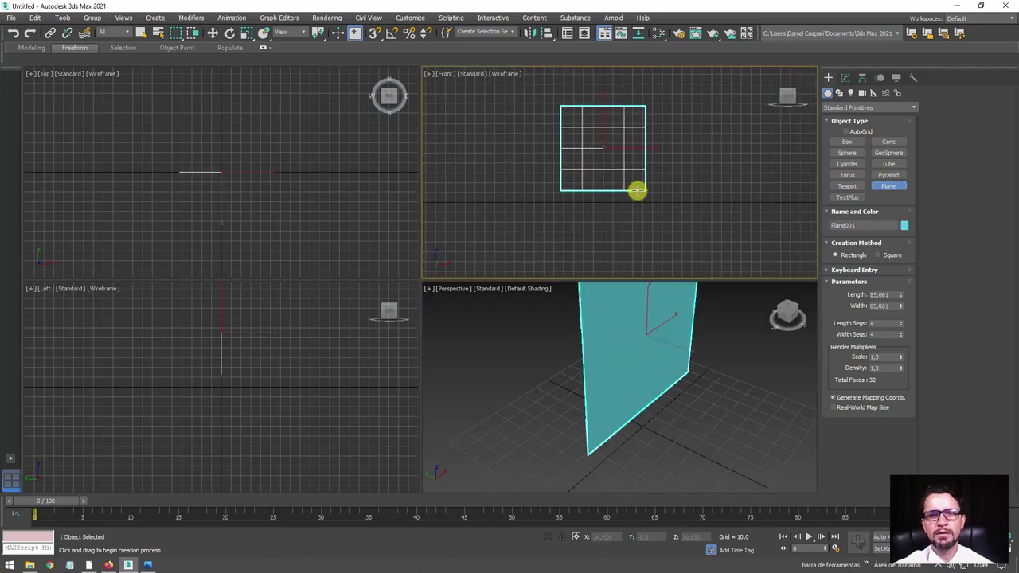
pyautogui.click(902, 335)
pyautogui.scroll(-3, 706, 383)
pyautogui.press('w')
pyautogui.moveTo(683, 405); pyautogui.dragTo(621, 379)
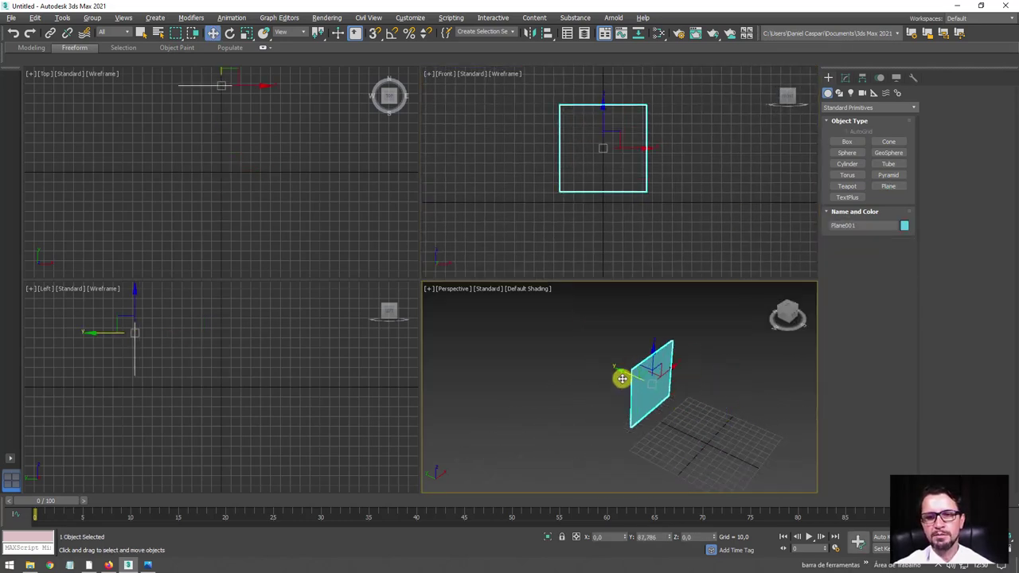
pyautogui.moveTo(689, 414); pyautogui.dragTo(637, 408, button='middle')
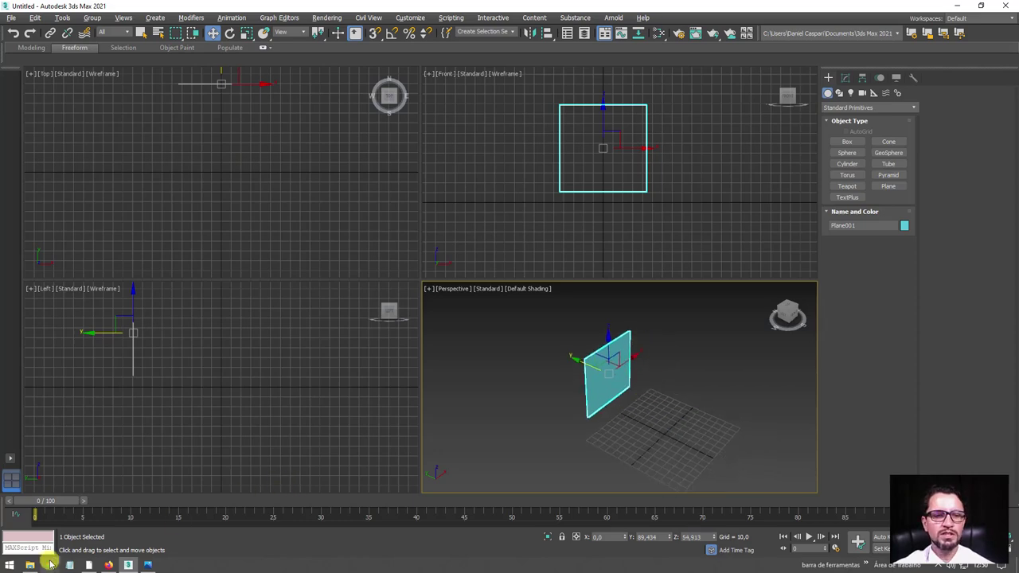
# Drag 'referência principal' from the tutorial folder onto Plane001 as its texture.
pyautogui.click(31, 565)
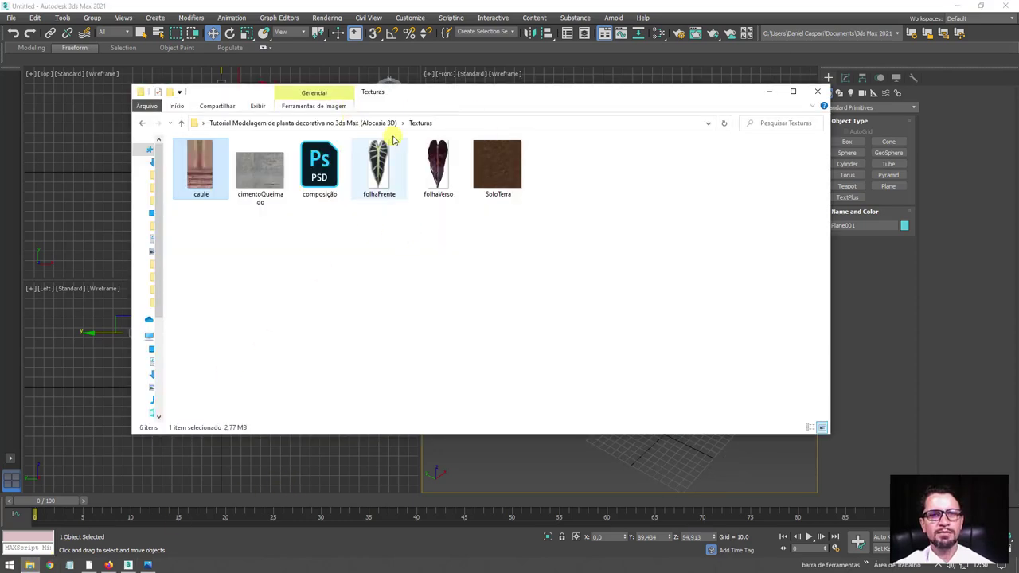
pyautogui.moveTo(448, 110)
pyautogui.mouseDown()
pyautogui.moveTo(433, 141)
pyautogui.moveTo(253, 321)
pyautogui.moveTo(534, 213)
pyautogui.mouseUp()
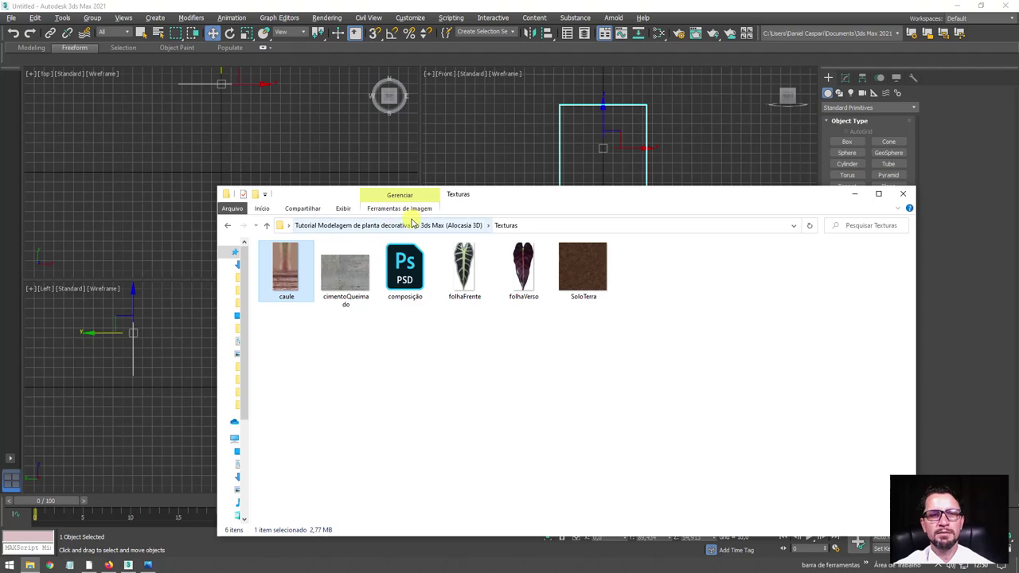
pyautogui.click(410, 226)
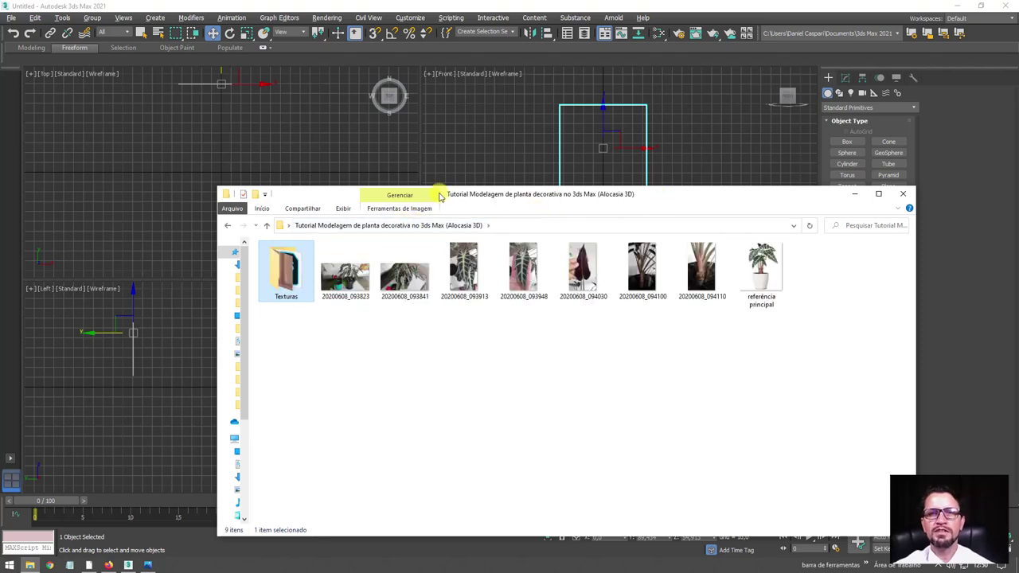
pyautogui.moveTo(720, 208)
pyautogui.mouseDown()
pyautogui.moveTo(387, 177)
pyautogui.moveTo(324, 187)
pyautogui.mouseUp()
pyautogui.moveTo(367, 253); pyautogui.dragTo(640, 400)
pyautogui.press('e')
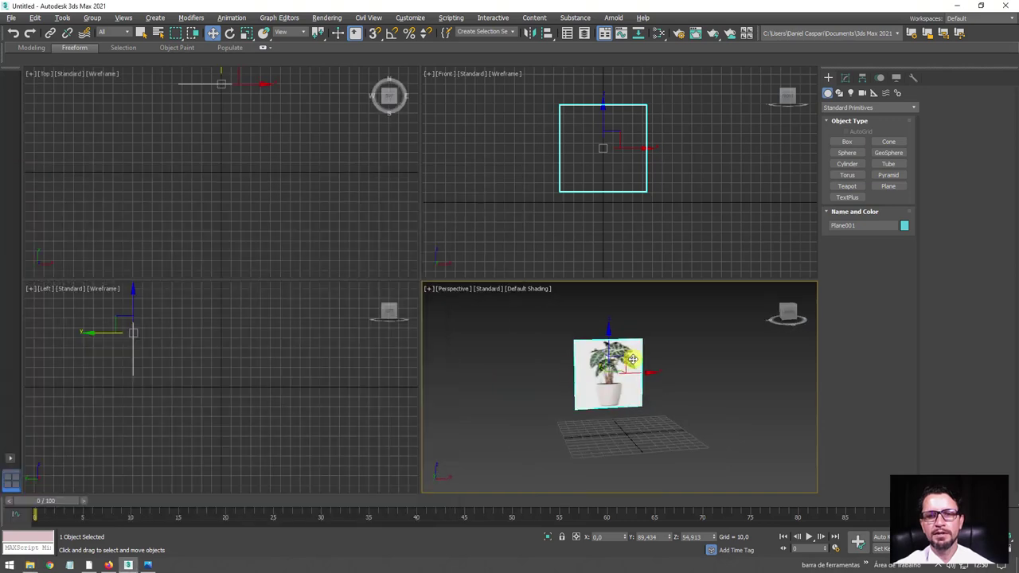
pyautogui.scroll(3, 586, 348)
pyautogui.press('r')
pyautogui.scroll(-5, 626, 405)
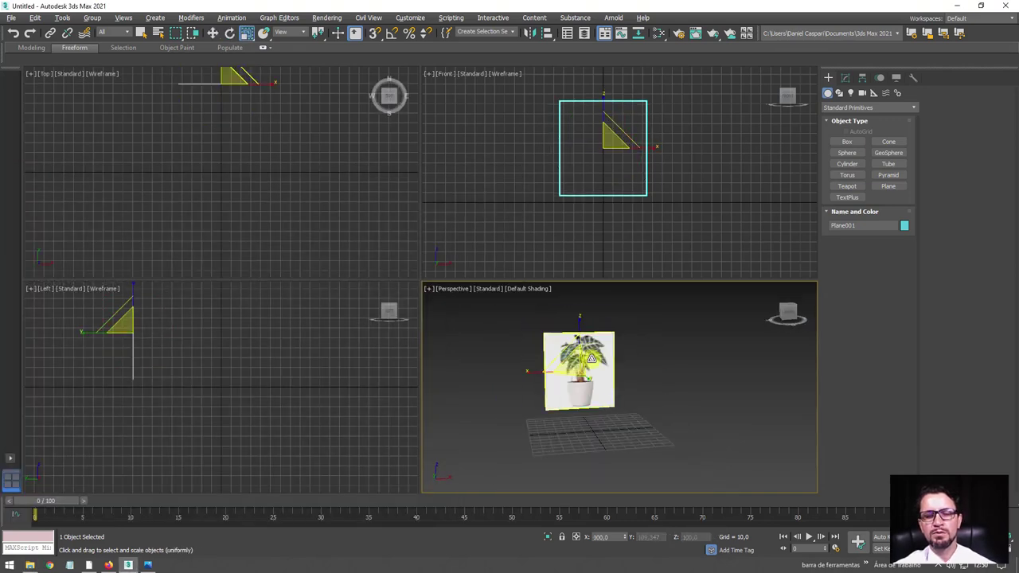
pyautogui.moveTo(627, 405); pyautogui.dragTo(598, 369, button='middle')
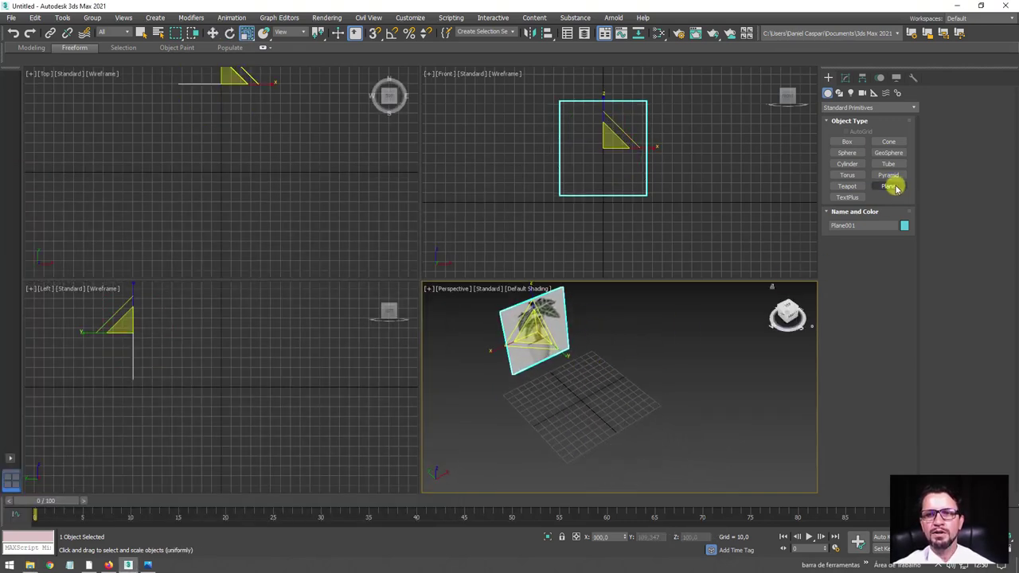
# Draw a flat Plane002 on the ground grid.
pyautogui.click(891, 187)
pyautogui.moveTo(532, 400); pyautogui.dragTo(569, 453)
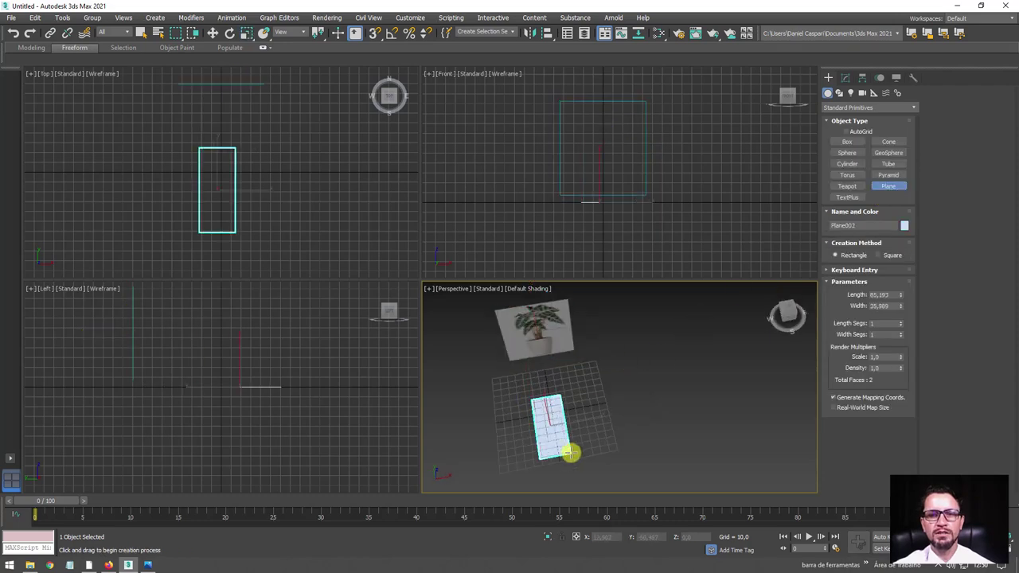
pyautogui.keyDown('alt'); pyautogui.moveTo(552, 451); pyautogui.dragTo(597, 412, button='middle'); pyautogui.keyUp('alt')
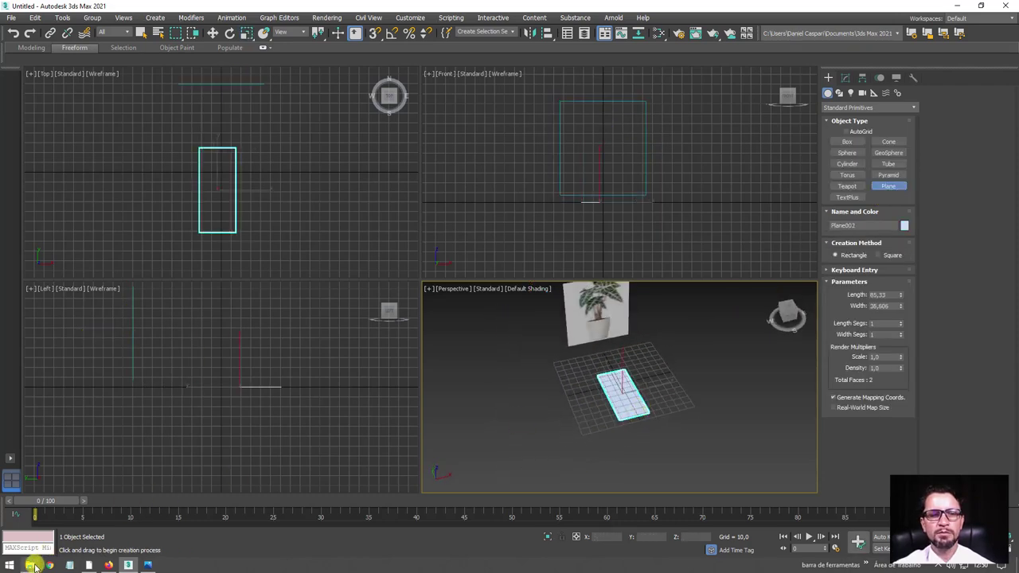
# Drag the folhaFrente texture from the Texturas folder onto Plane002.
pyautogui.click(32, 564)
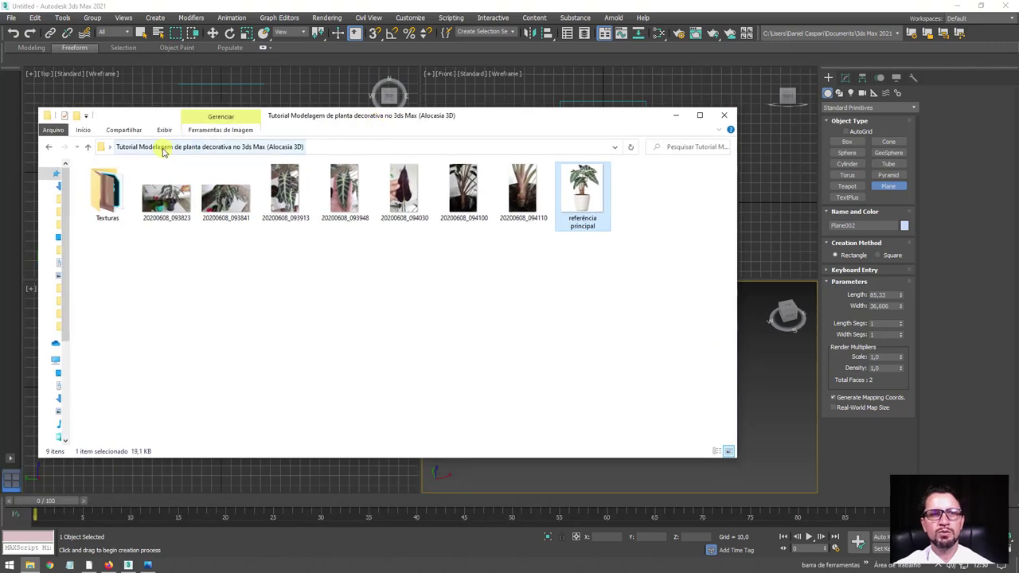
pyautogui.doubleClick(104, 190)
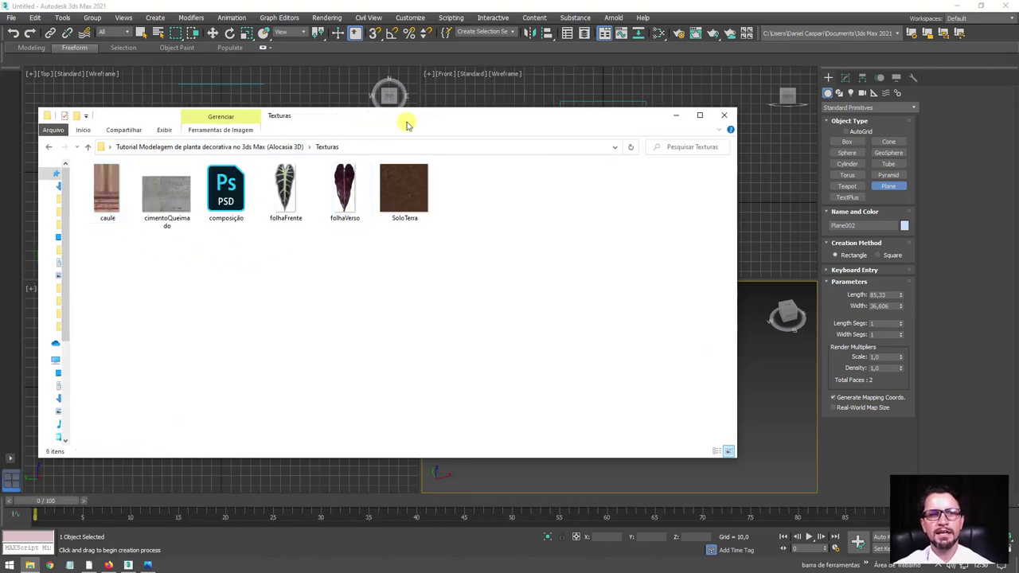
pyautogui.moveTo(406, 125); pyautogui.dragTo(344, 107)
pyautogui.moveTo(675, 440); pyautogui.dragTo(380, 355)
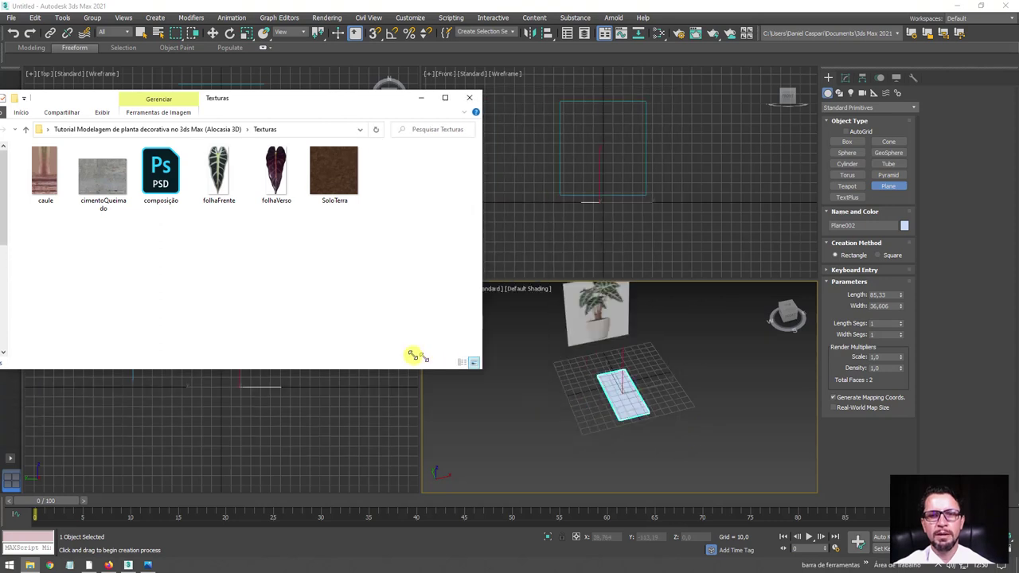
pyautogui.moveTo(237, 211)
pyautogui.mouseDown()
pyautogui.moveTo(613, 402)
pyautogui.moveTo(630, 382)
pyautogui.mouseUp()
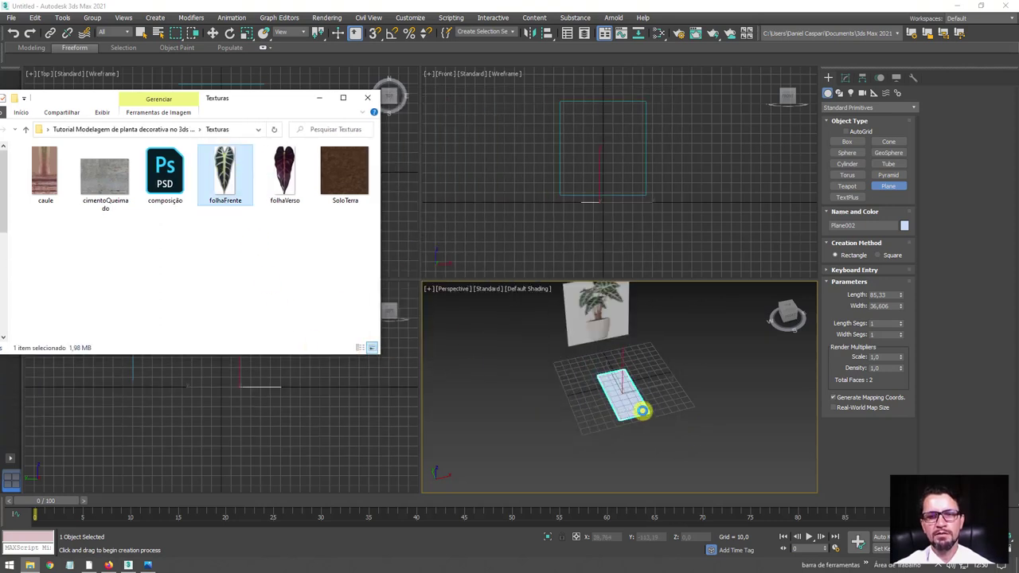
pyautogui.scroll(3, 590, 383)
pyautogui.moveTo(597, 388); pyautogui.dragTo(676, 398, button='middle')
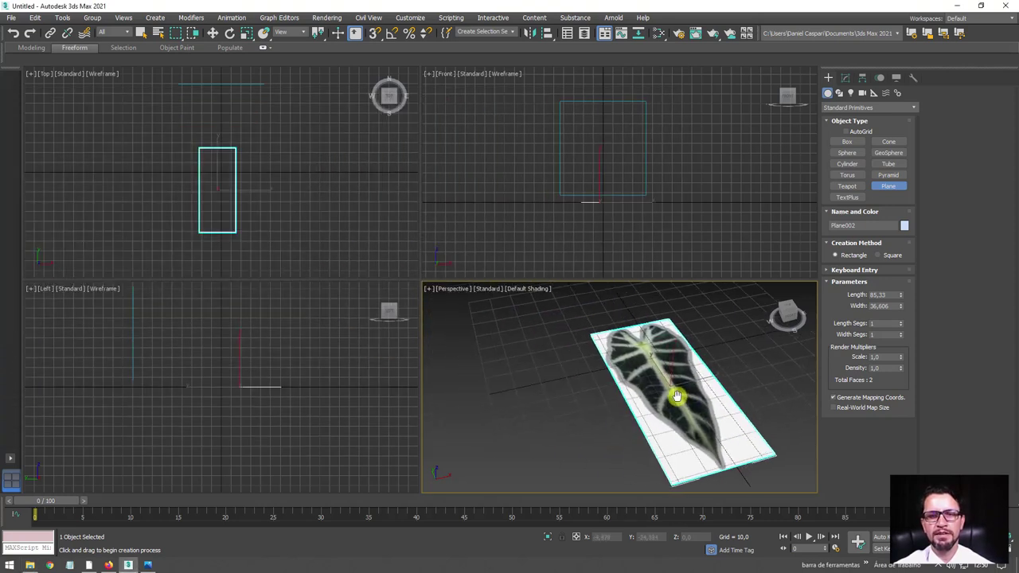
# Load the leaf plane's material into the Slate editor and delete its Physical material node.
pyautogui.click(660, 32)
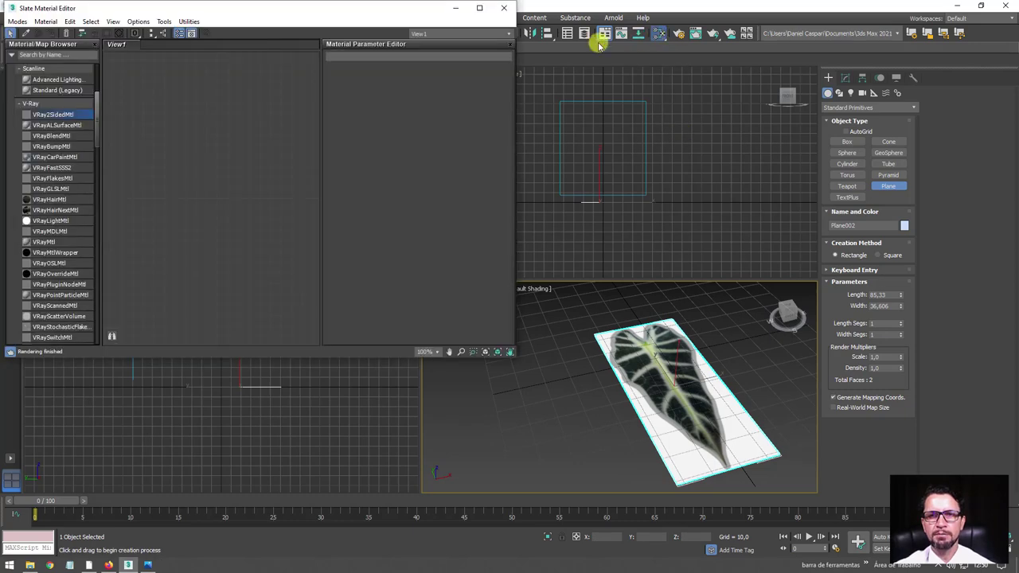
pyautogui.moveTo(289, 12); pyautogui.dragTo(314, 105)
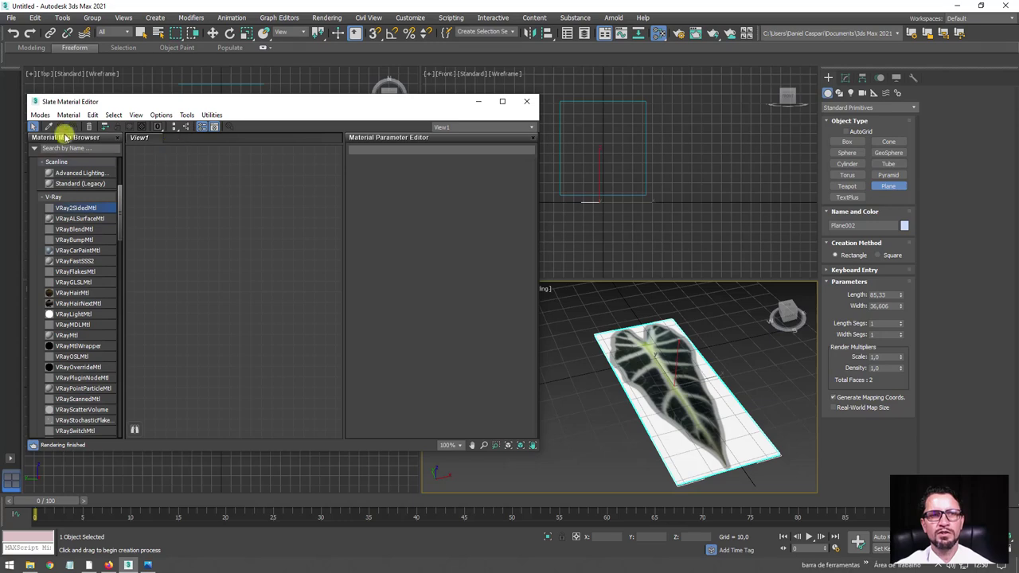
pyautogui.click(49, 126)
pyautogui.click(651, 358)
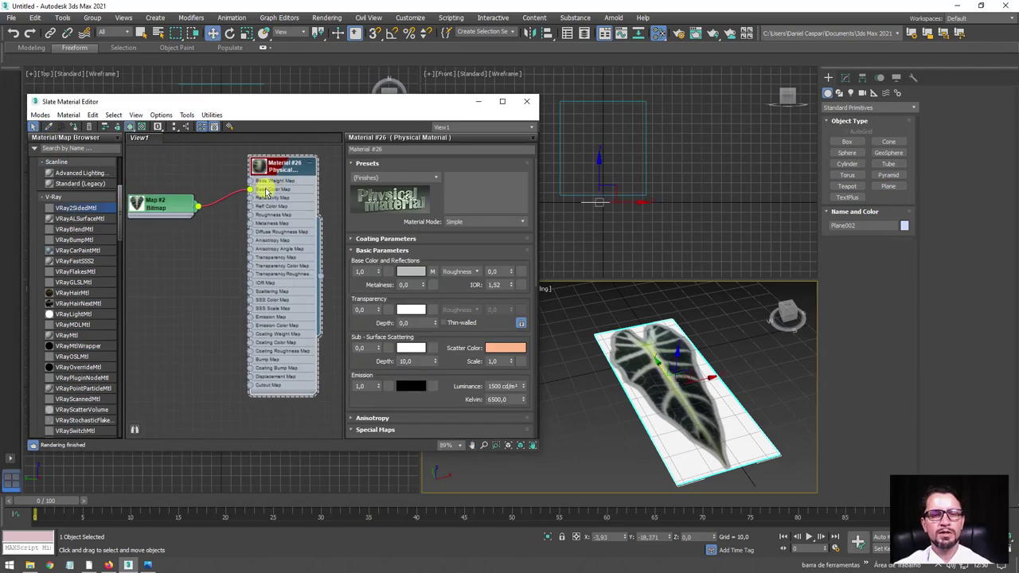
pyautogui.press('Delete')
pyautogui.moveTo(171, 207); pyautogui.dragTo(167, 197)
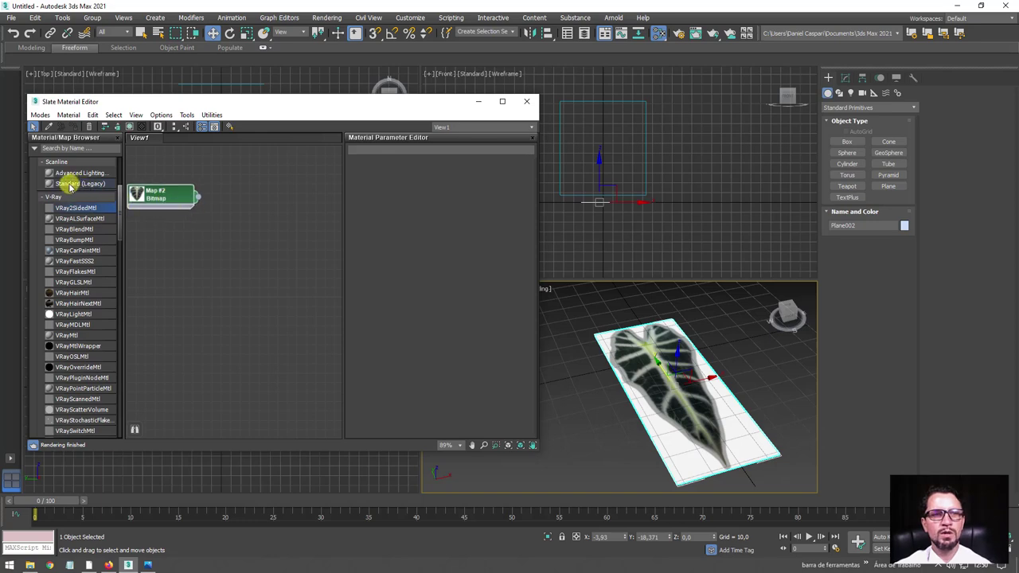
# Create a Standard (Legacy) material with the leaf bitmap as Diffuse and opacity 26.
pyautogui.moveTo(70, 186); pyautogui.dragTo(275, 225)
pyautogui.doubleClick(274, 225)
pyautogui.moveTo(199, 198)
pyautogui.mouseDown()
pyautogui.moveTo(239, 250)
pyautogui.moveTo(266, 193)
pyautogui.mouseUp()
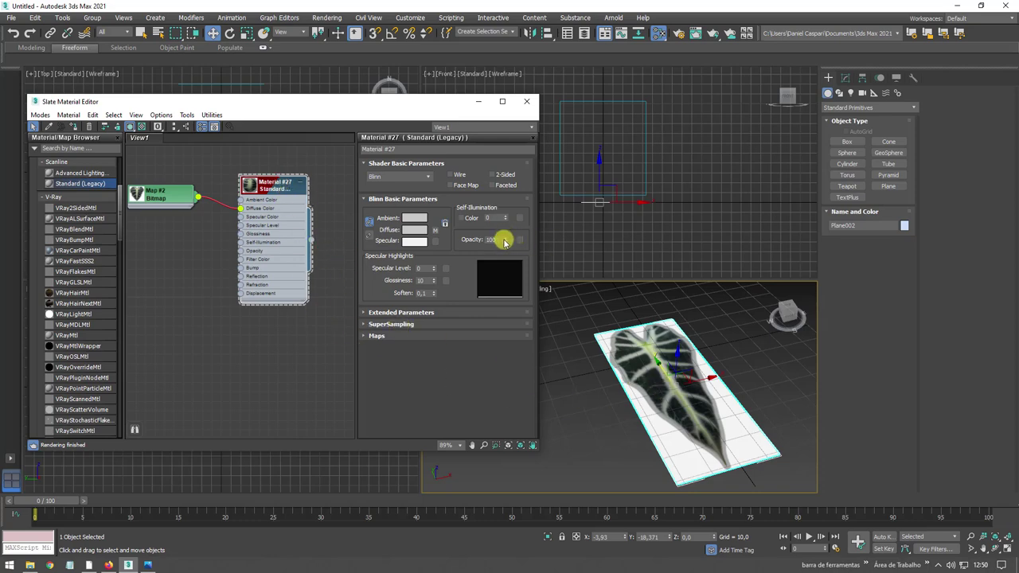
pyautogui.moveTo(504, 241)
pyautogui.mouseDown()
pyautogui.moveTo(507, 227)
pyautogui.moveTo(507, 248)
pyautogui.mouseUp()
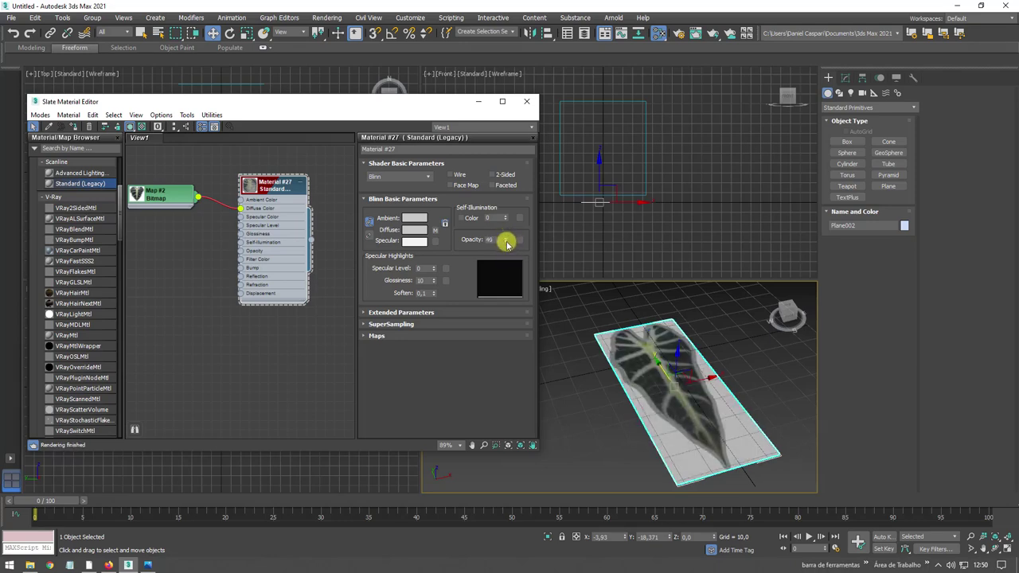
pyautogui.moveTo(506, 252); pyautogui.dragTo(506, 258)
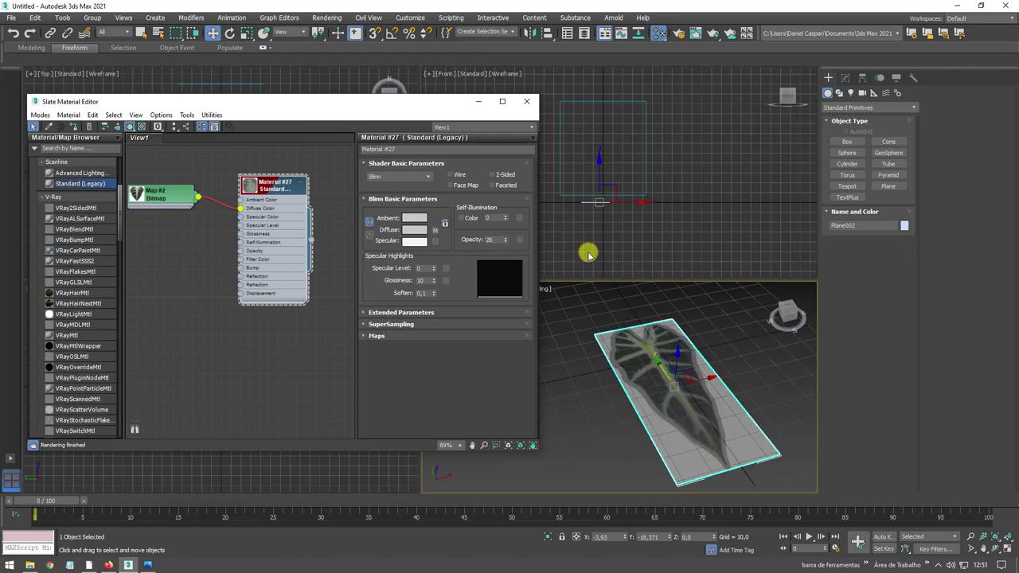
pyautogui.click(481, 101)
# Maximize the Perspective viewport and add an Edit Poly modifier to Plane002.
pyautogui.moveTo(672, 364); pyautogui.dragTo(649, 359)
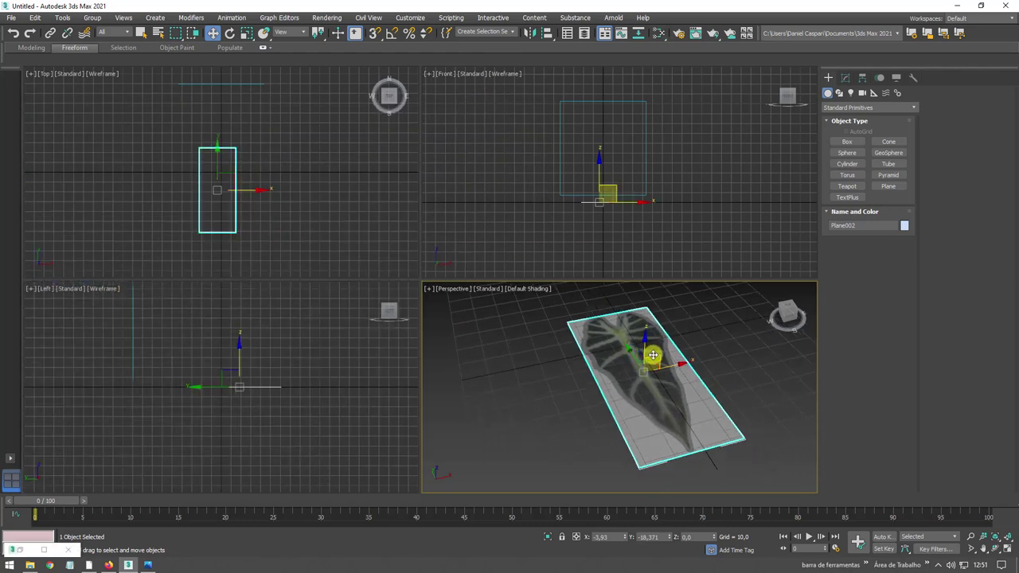
pyautogui.scroll(-2, 682, 323)
pyautogui.scroll(-2, 637, 331)
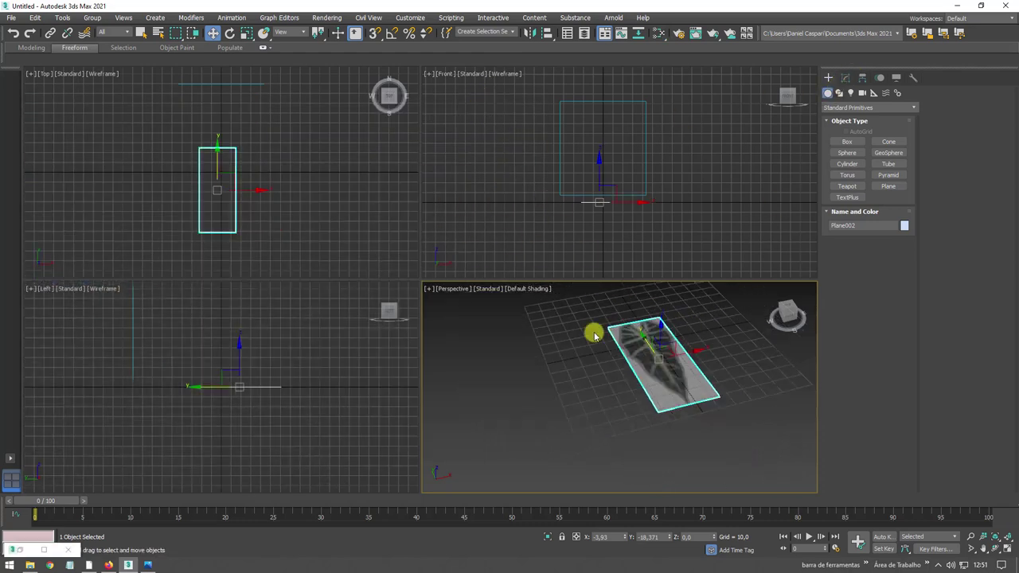
pyautogui.moveTo(745, 335)
pyautogui.keyDown('alt'); pyautogui.mouseDown(button='middle')
pyautogui.moveTo(730, 358)
pyautogui.moveTo(764, 374)
pyautogui.mouseUp(button='middle'); pyautogui.keyUp('alt')
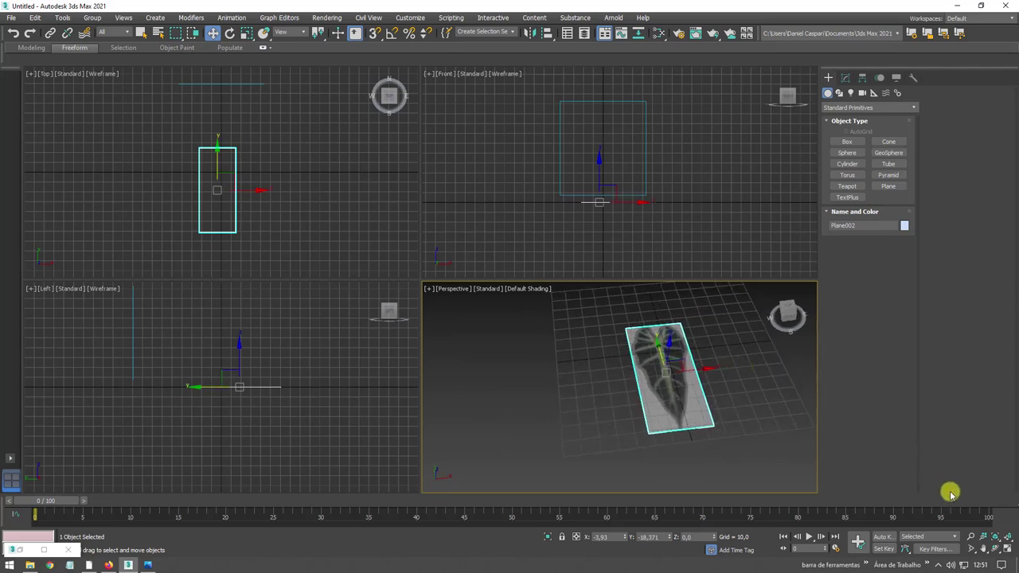
pyautogui.click(1006, 551)
pyautogui.scroll(2, 630, 340)
pyautogui.scroll(2, 596, 271)
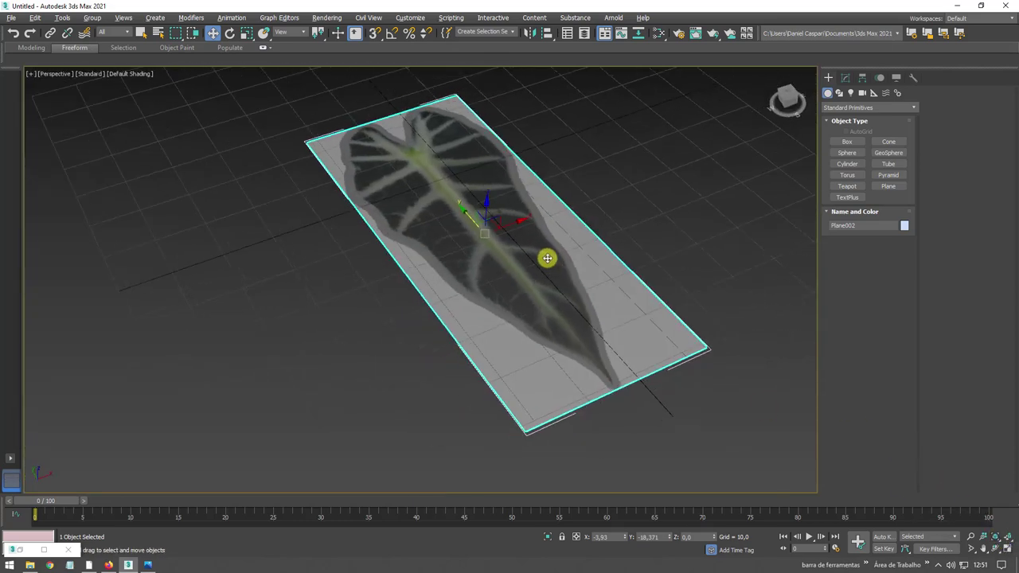
pyautogui.keyDown('alt'); pyautogui.moveTo(597, 210); pyautogui.dragTo(702, 237, button='middle'); pyautogui.keyUp('alt')
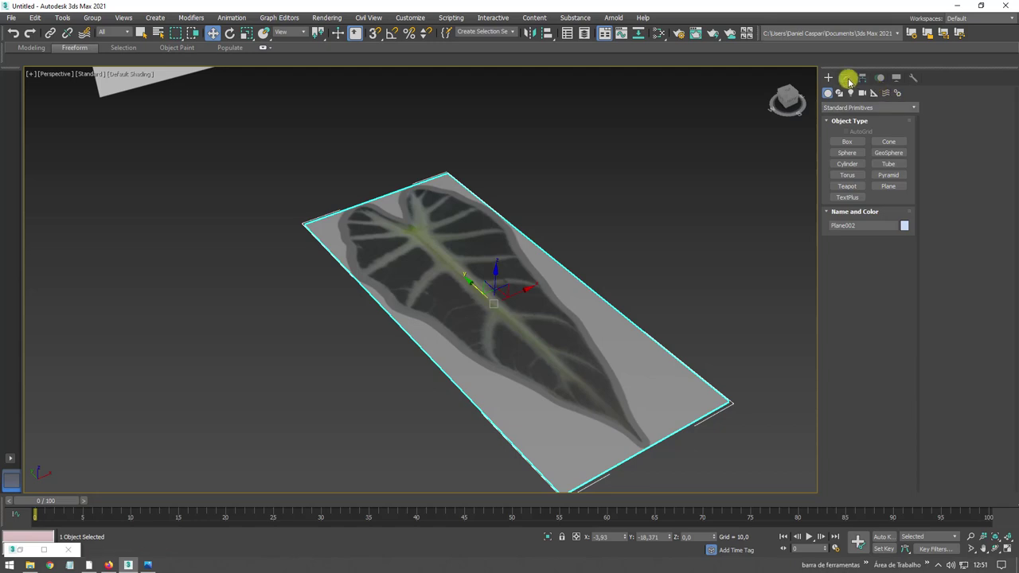
pyautogui.click(847, 79)
pyautogui.click(912, 111)
pyautogui.moveTo(915, 136); pyautogui.dragTo(901, 246)
pyautogui.click(850, 301)
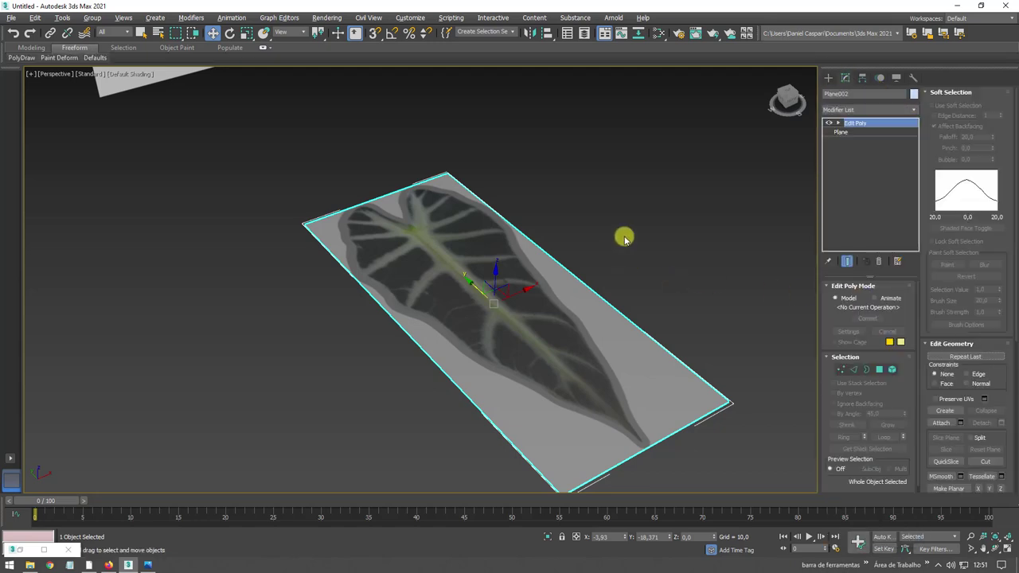
# In Vertex mode, test-move the top-right corner vertex and cancel the move.
pyautogui.moveTo(624, 234)
pyautogui.keyDown('alt'); pyautogui.mouseDown(button='middle')
pyautogui.moveTo(614, 296)
pyautogui.moveTo(845, 380)
pyautogui.mouseUp(button='middle'); pyautogui.keyUp('alt')
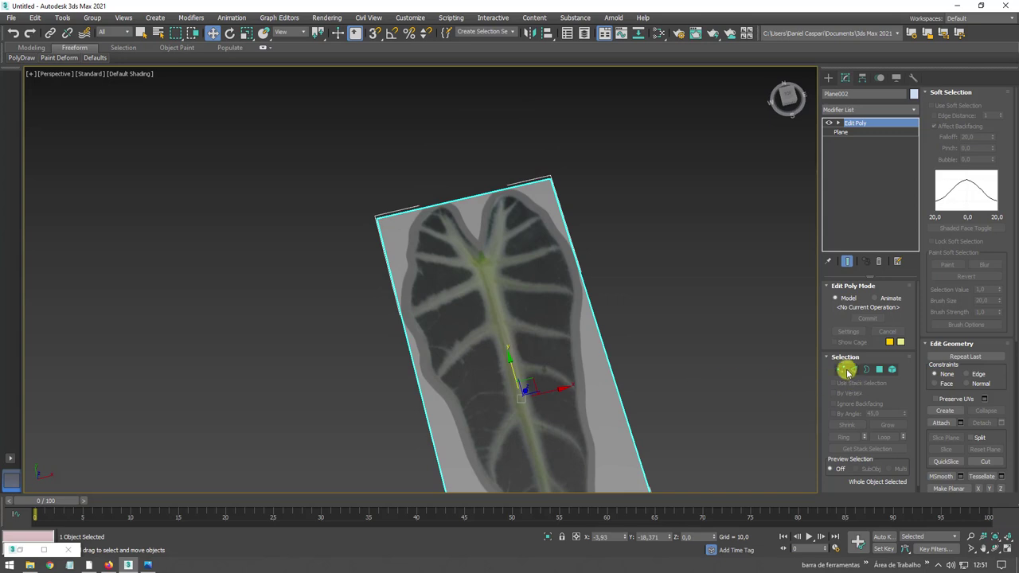
pyautogui.click(842, 369)
pyautogui.moveTo(625, 169); pyautogui.dragTo(541, 209)
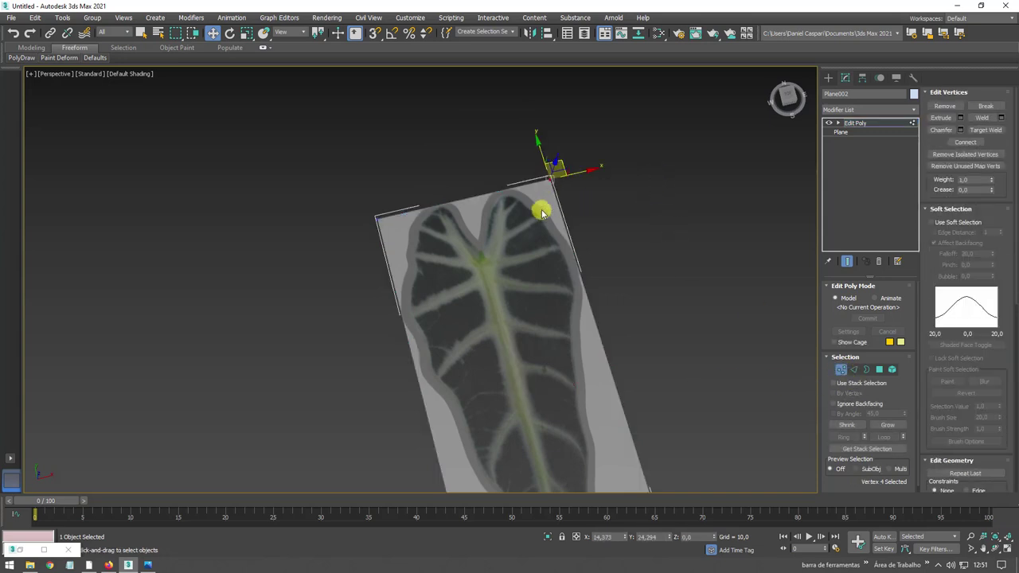
pyautogui.moveTo(600, 155); pyautogui.dragTo(568, 218, button='middle')
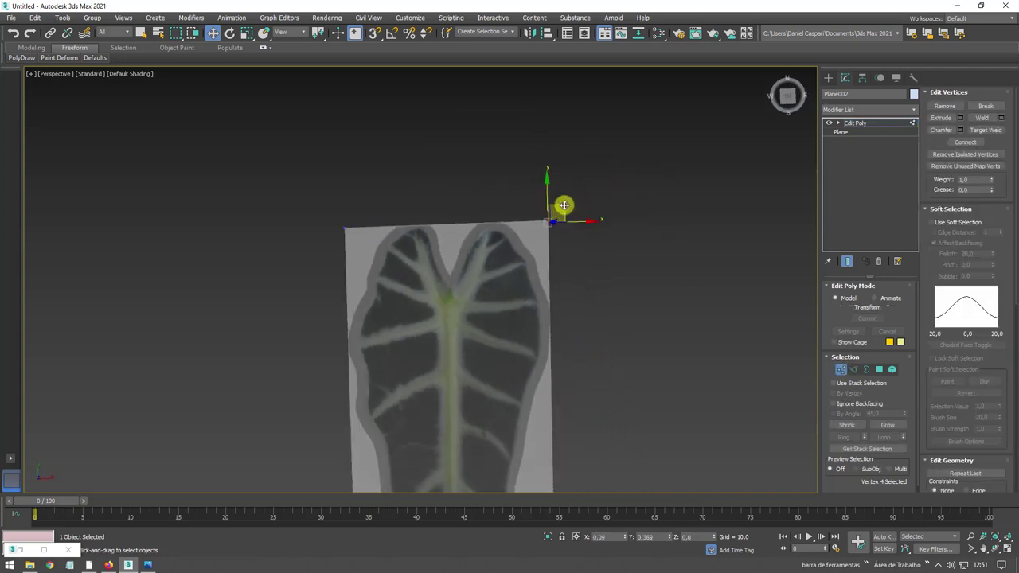
pyautogui.moveTo(564, 206)
pyautogui.mouseDown()
pyautogui.moveTo(734, 128)
pyautogui.moveTo(644, 184)
pyautogui.mouseUp()
pyautogui.rightClick(644, 184)
pyautogui.scroll(-2, 550, 271)
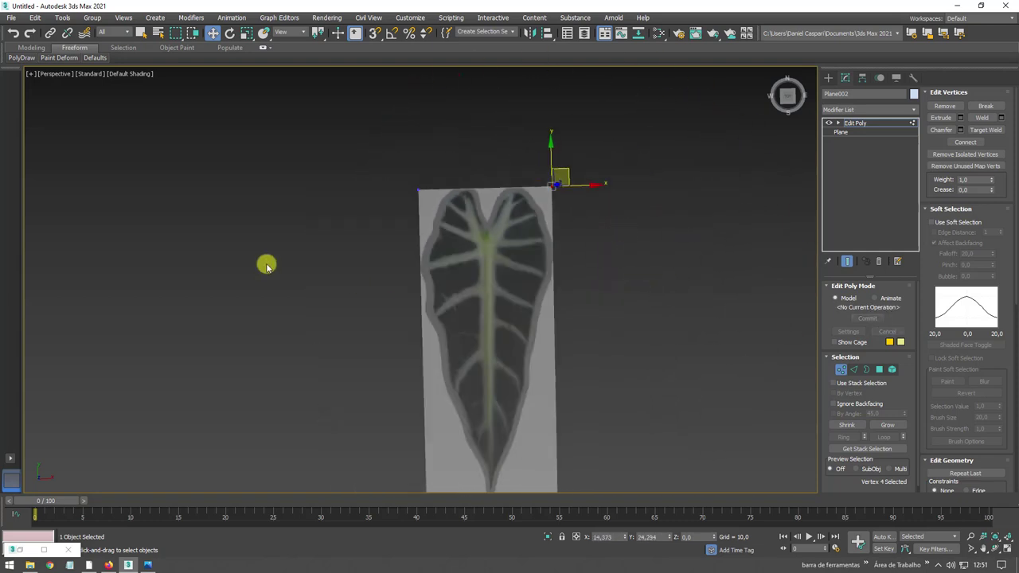
pyautogui.moveTo(571, 306); pyautogui.dragTo(563, 279, button='middle')
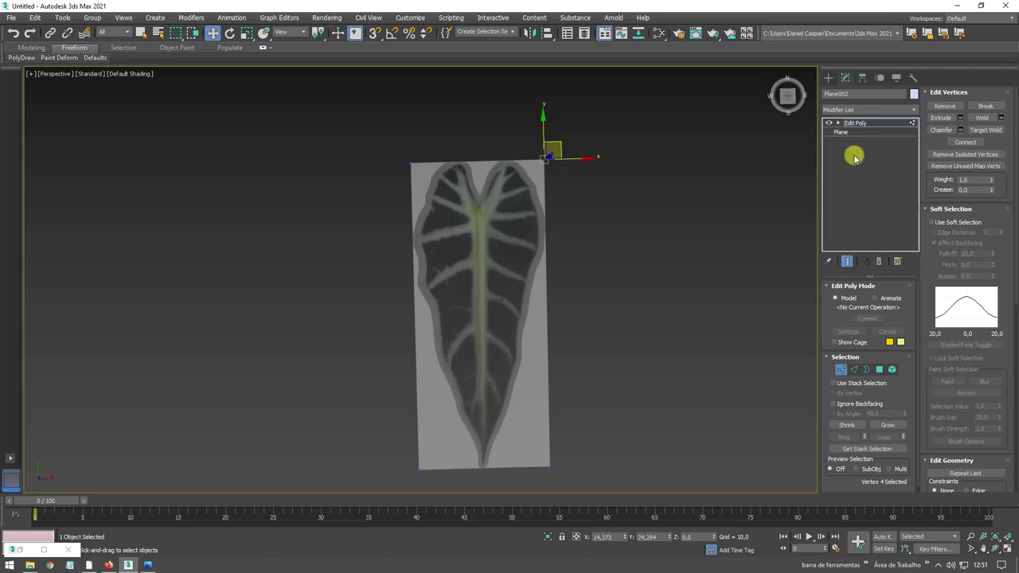
# Exit Vertex mode and add a UVW Map modifier above Edit Poly.
pyautogui.click(860, 124)
pyautogui.click(915, 109)
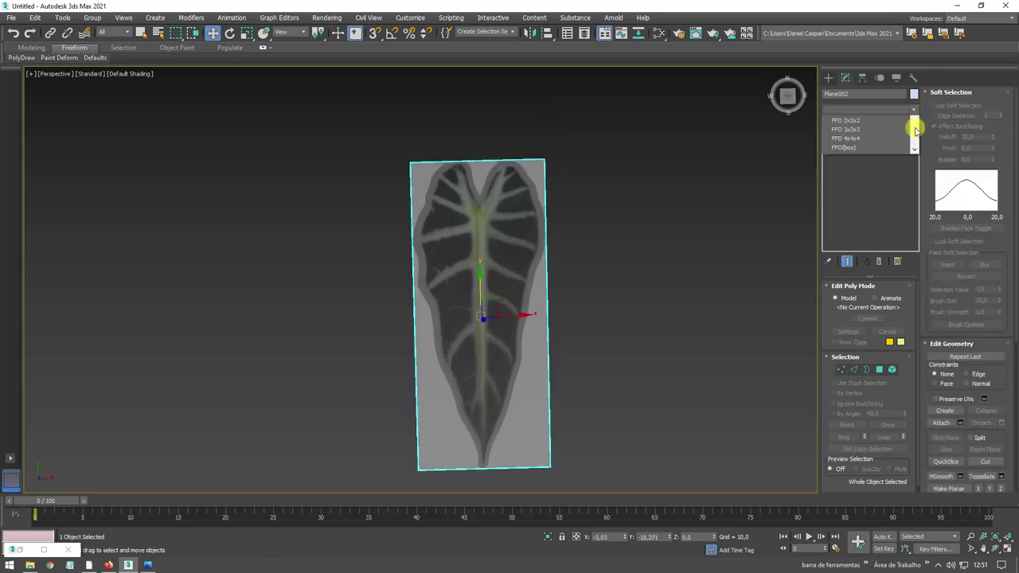
pyautogui.moveTo(915, 199); pyautogui.dragTo(906, 417)
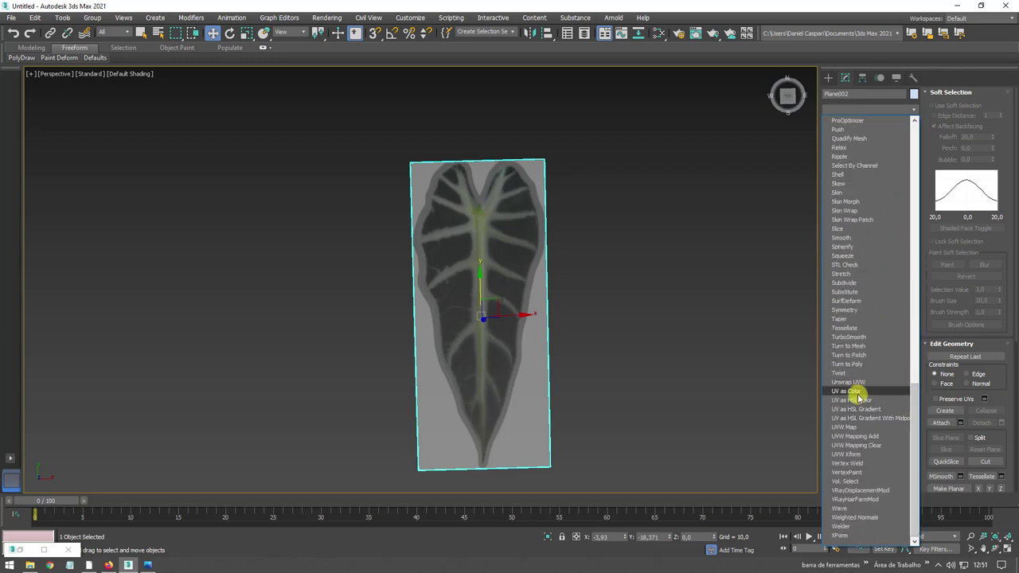
pyautogui.click(851, 430)
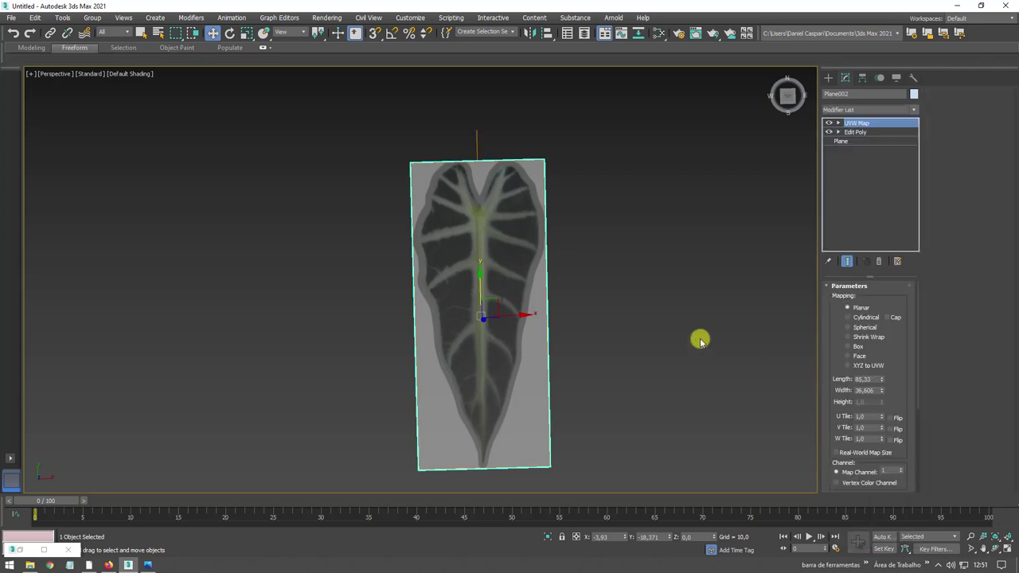
# Adjust the UVW Map gizmo to fit the leaf texture, then reselect Edit Poly.
pyautogui.moveTo(701, 340)
pyautogui.keyDown('alt'); pyautogui.mouseDown(button='middle')
pyautogui.moveTo(614, 297)
pyautogui.moveTo(889, 114)
pyautogui.mouseUp(button='middle'); pyautogui.keyUp('alt')
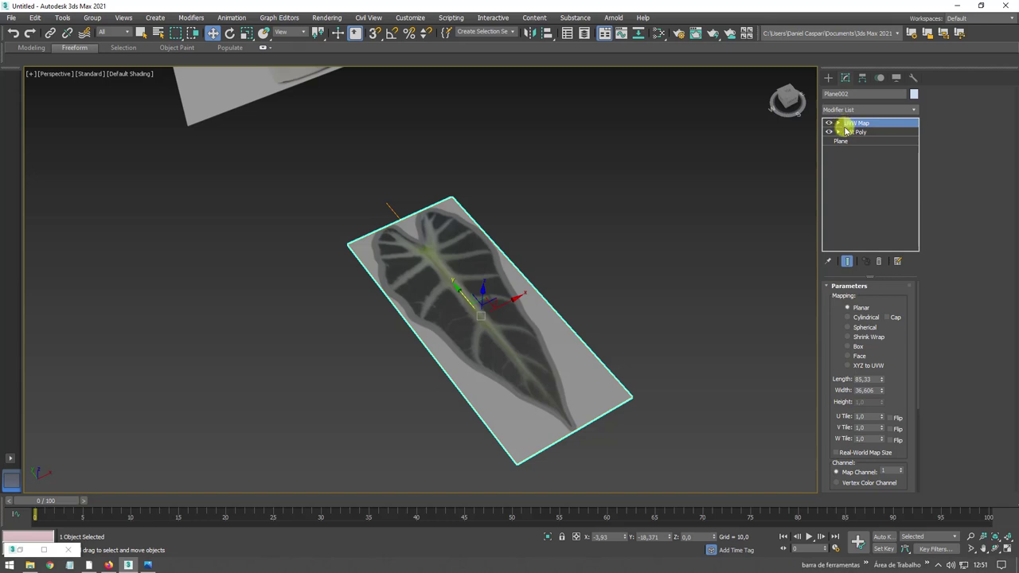
pyautogui.click(840, 124)
pyautogui.click(852, 131)
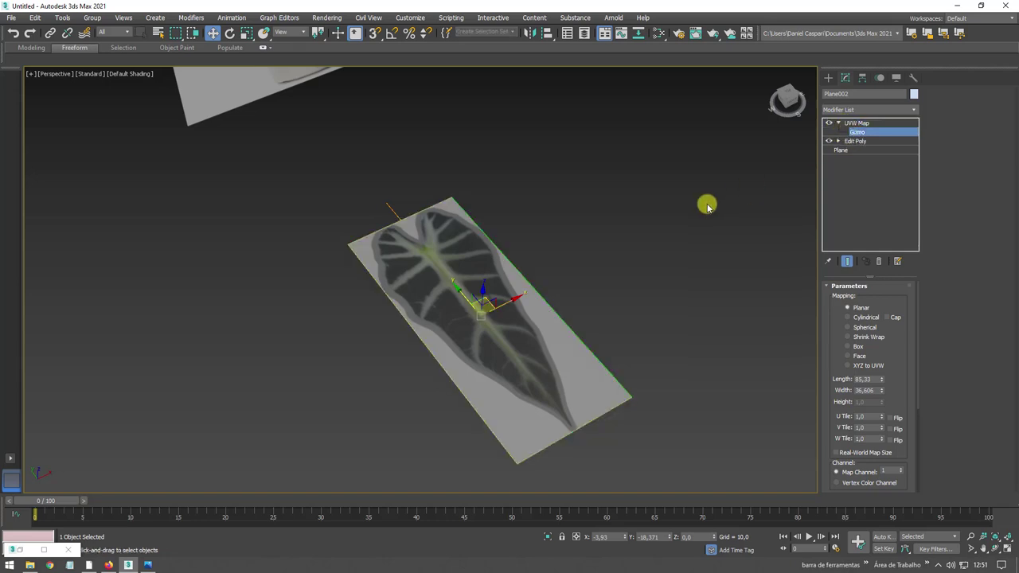
pyautogui.moveTo(708, 202)
pyautogui.keyDown('alt'); pyautogui.mouseDown(button='middle')
pyautogui.moveTo(487, 302)
pyautogui.moveTo(503, 294)
pyautogui.mouseUp(button='middle'); pyautogui.keyUp('alt')
pyautogui.moveTo(503, 295)
pyautogui.mouseDown()
pyautogui.moveTo(480, 262)
pyautogui.moveTo(600, 276)
pyautogui.moveTo(601, 205)
pyautogui.mouseUp()
pyautogui.click(839, 123)
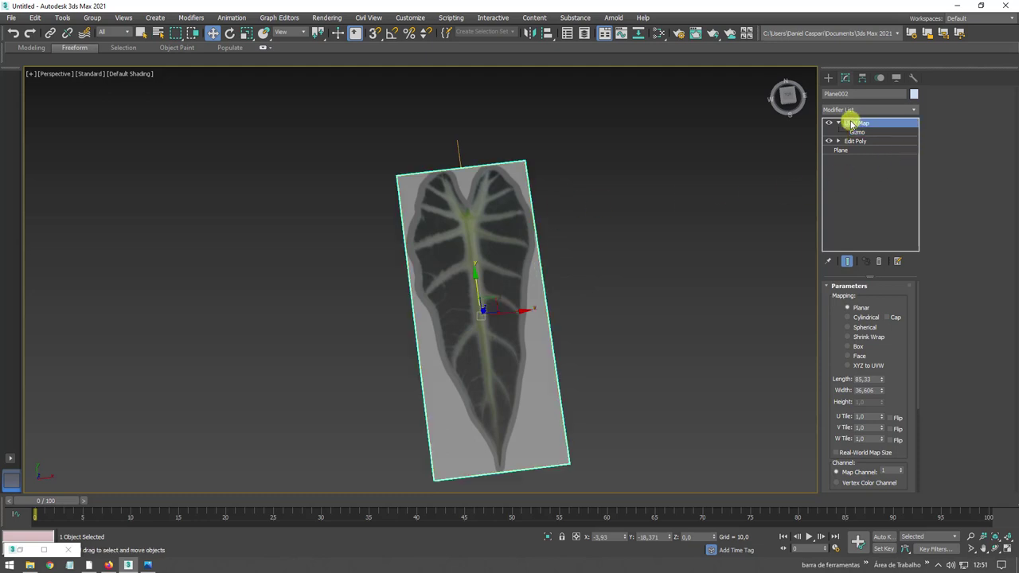
pyautogui.click(855, 132)
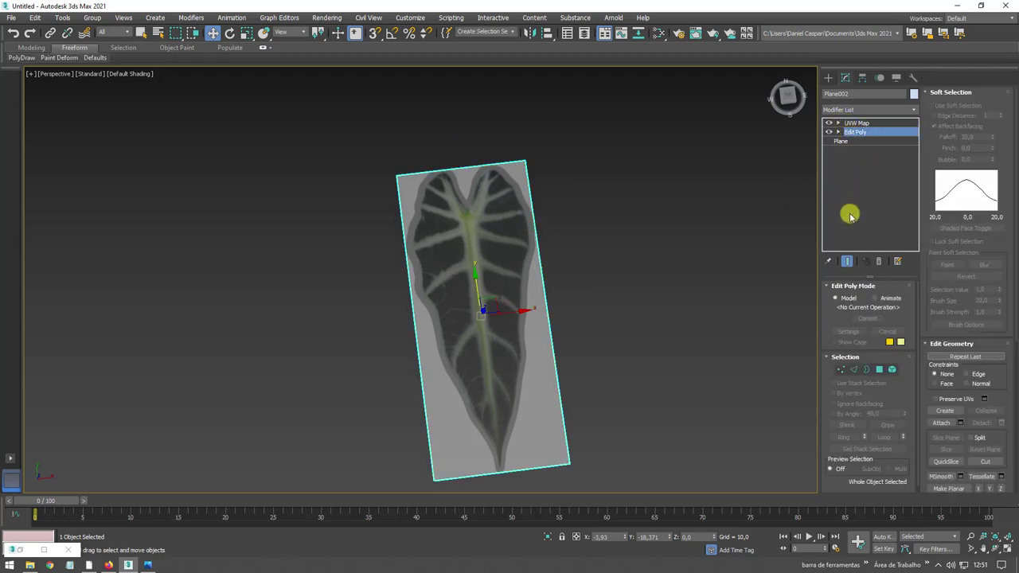
# Turn on Show End Result and try stretching a corner vertex, then undo it.
pyautogui.click(850, 264)
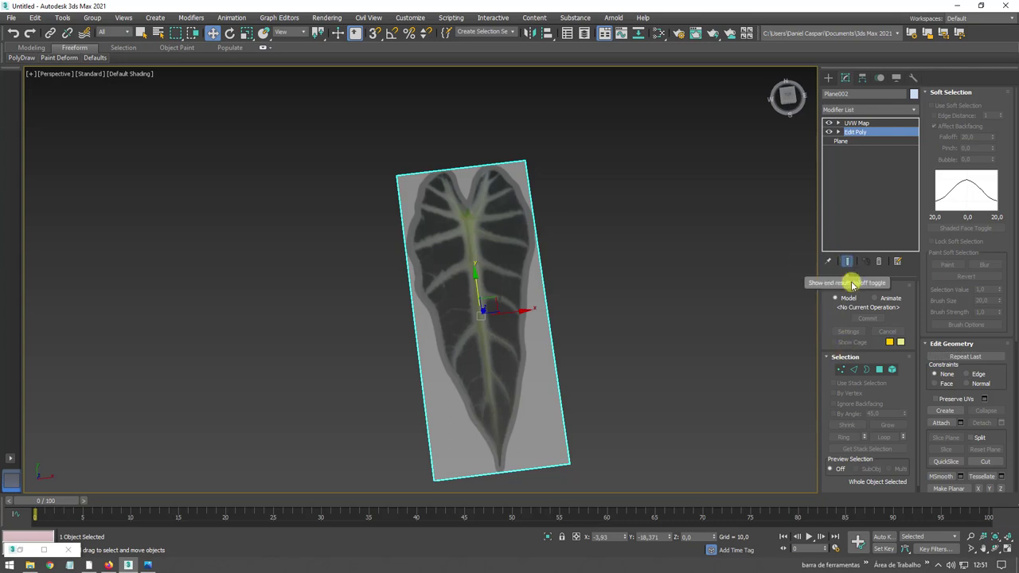
pyautogui.click(841, 370)
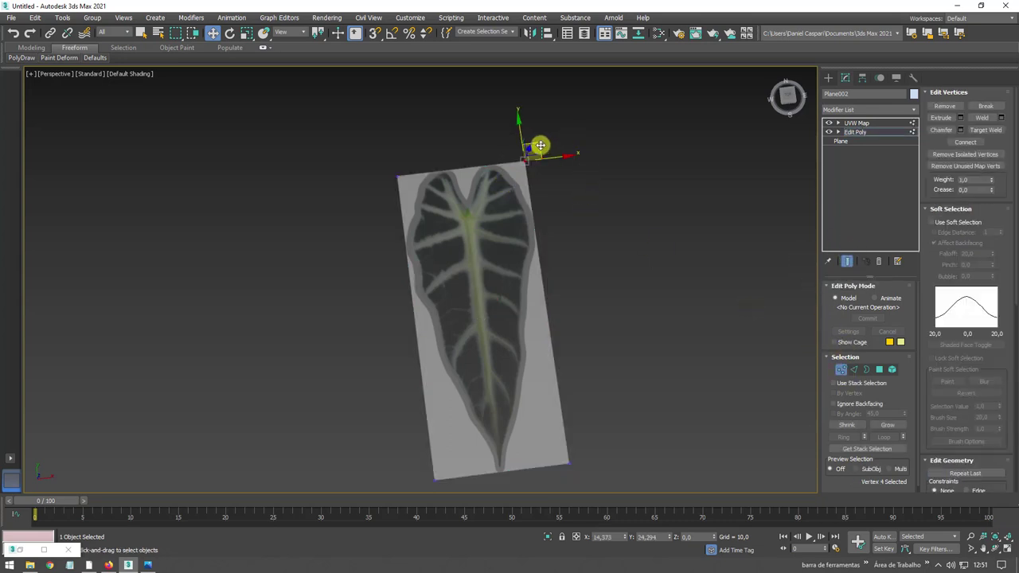
pyautogui.moveTo(540, 144)
pyautogui.mouseDown()
pyautogui.moveTo(621, 239)
pyautogui.moveTo(675, 195)
pyautogui.mouseUp()
pyautogui.moveTo(693, 211); pyautogui.dragTo(786, 100)
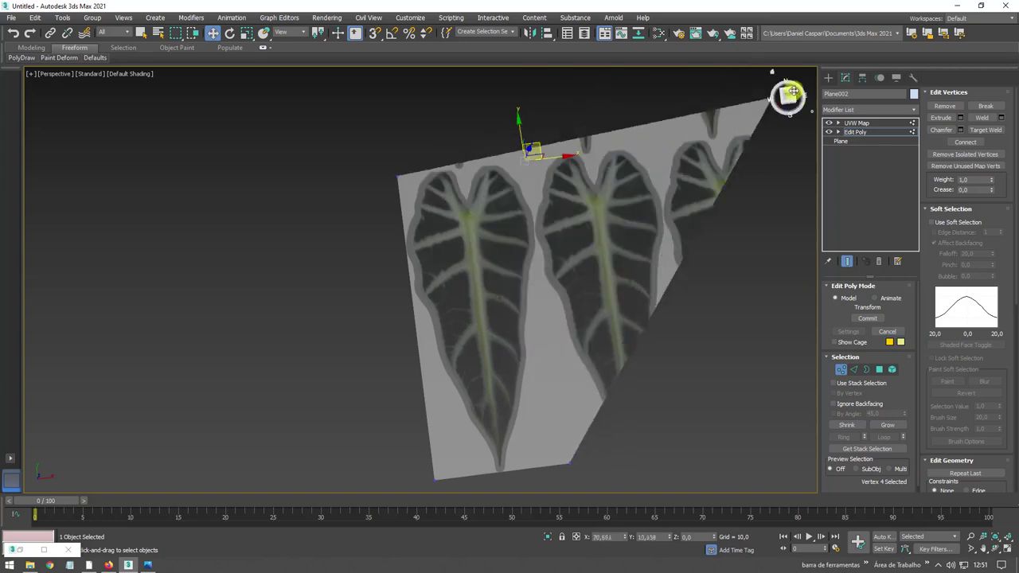
pyautogui.hotkey('ctrl', 'z')
pyautogui.keyDown('alt'); pyautogui.moveTo(548, 207); pyautogui.dragTo(602, 185, button='middle'); pyautogui.keyUp('alt')
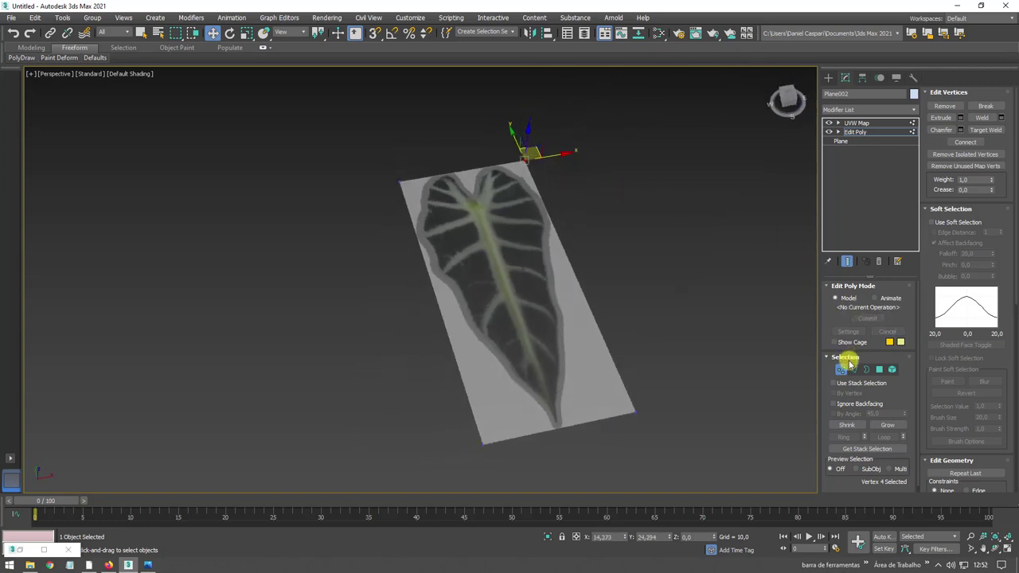
# Select the two long side edges and Connect them with 5 segments.
pyautogui.click(856, 372)
pyautogui.click(417, 331)
pyautogui.keyDown('alt'); pyautogui.moveTo(696, 270); pyautogui.dragTo(687, 282, button='middle'); pyautogui.keyUp('alt')
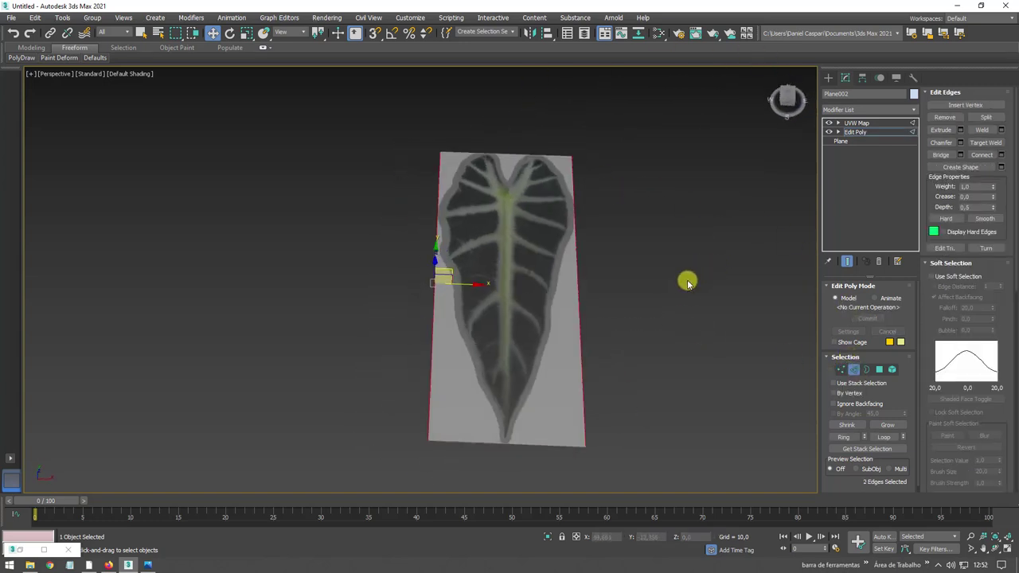
pyautogui.press('F3')
pyautogui.press('F3')
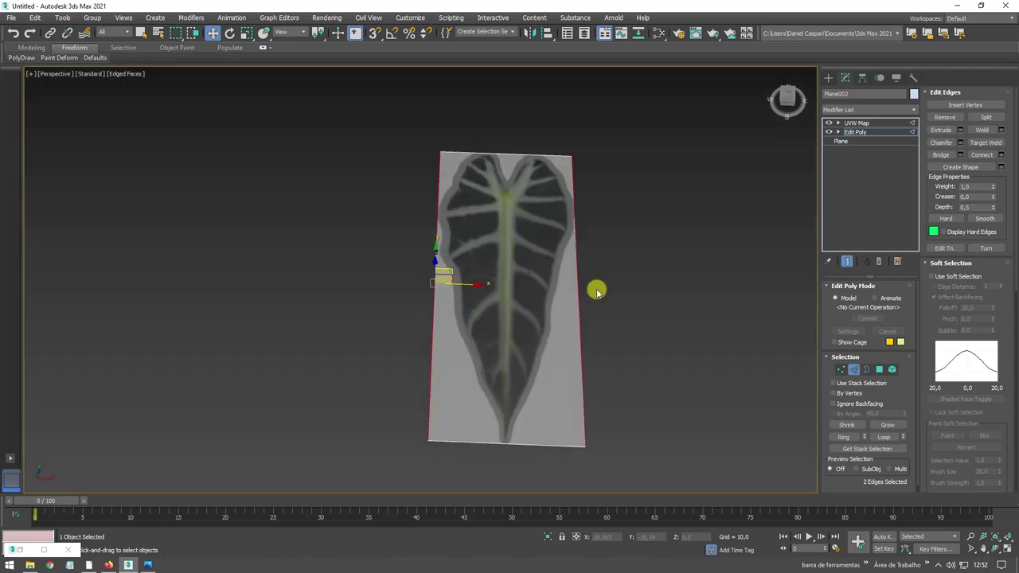
pyautogui.click(1001, 154)
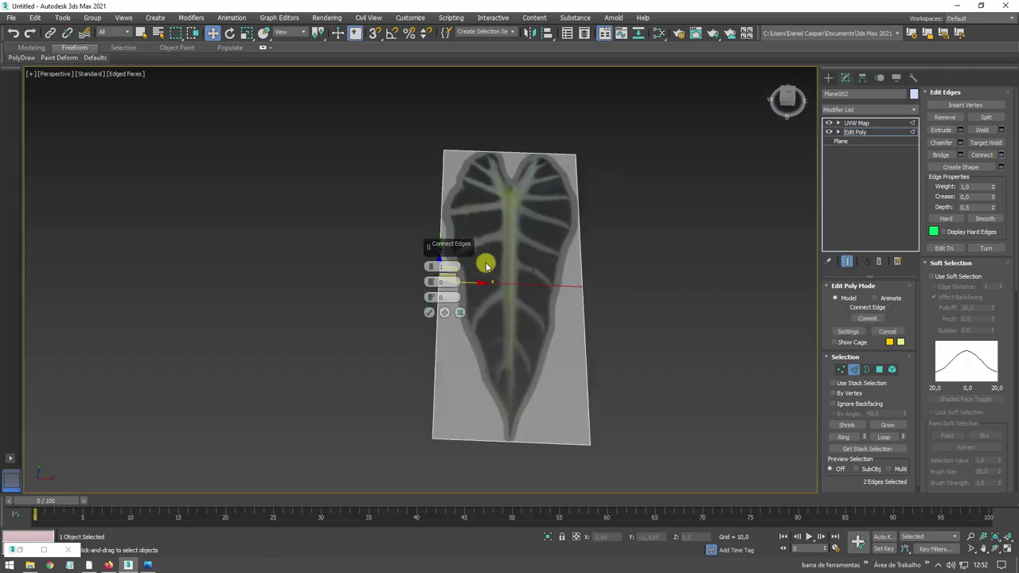
pyautogui.moveTo(437, 271); pyautogui.dragTo(432, 253)
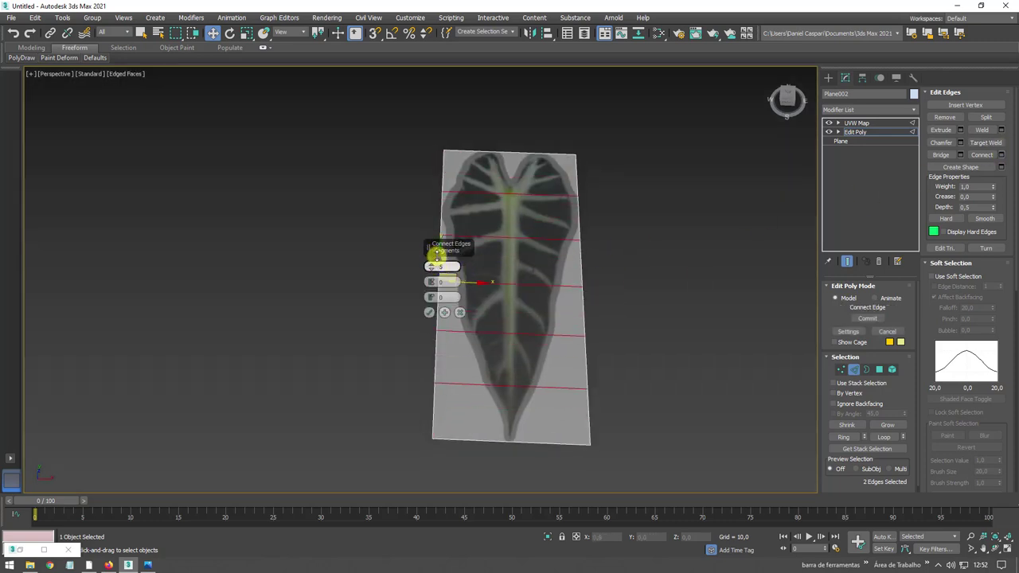
pyautogui.click(428, 315)
pyautogui.moveTo(484, 364)
pyautogui.keyDown('alt'); pyautogui.mouseDown(button='middle')
pyautogui.moveTo(553, 415)
pyautogui.moveTo(510, 398)
pyautogui.mouseUp(button='middle'); pyautogui.keyUp('alt')
# Scale the plane's bottom edge down to a point and narrow the edge loop above it.
pyautogui.click(506, 364)
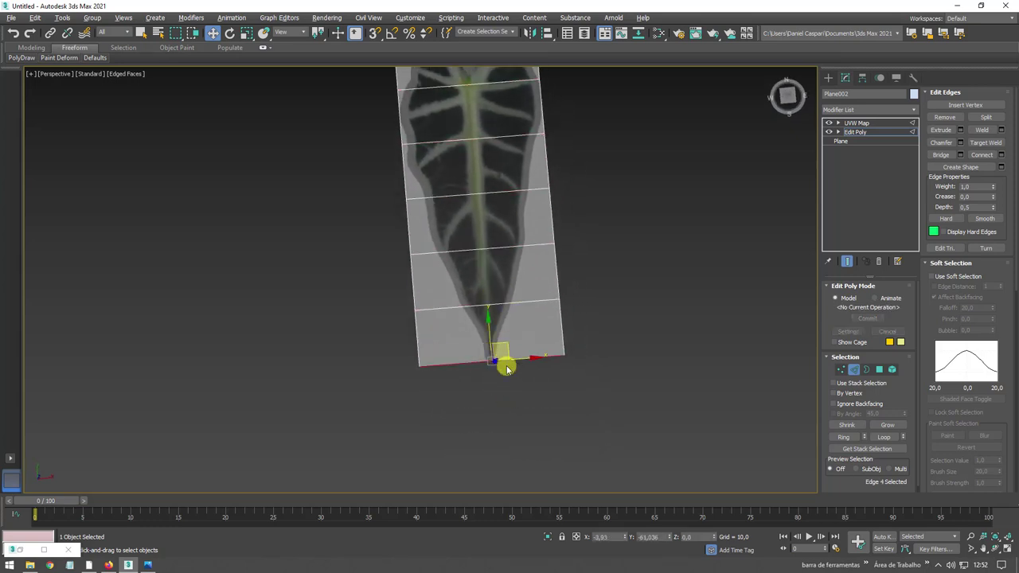
pyautogui.press('r')
pyautogui.moveTo(506, 366); pyautogui.dragTo(518, 494)
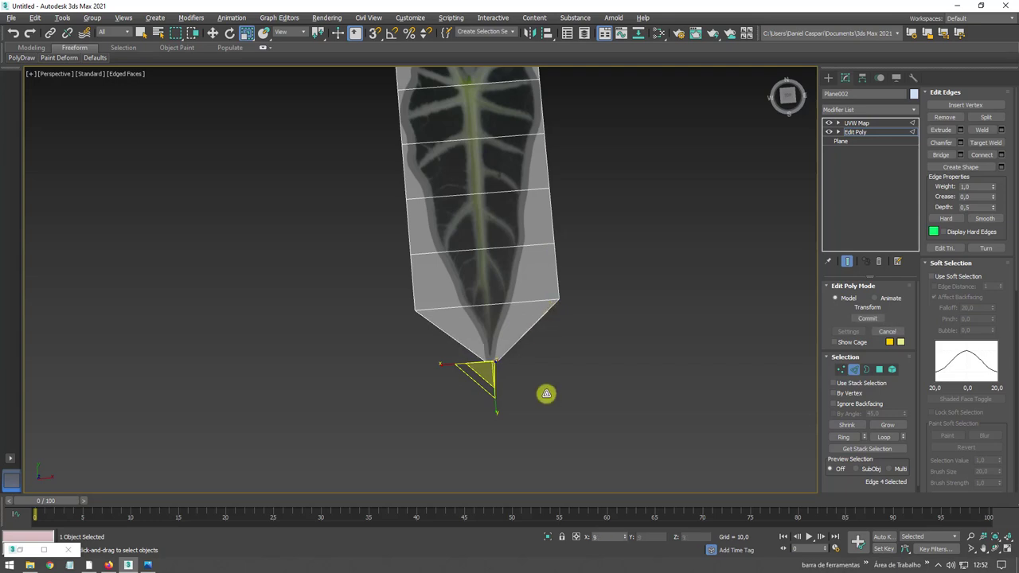
pyautogui.moveTo(547, 393); pyautogui.dragTo(546, 393)
pyautogui.moveTo(488, 307); pyautogui.dragTo(537, 432)
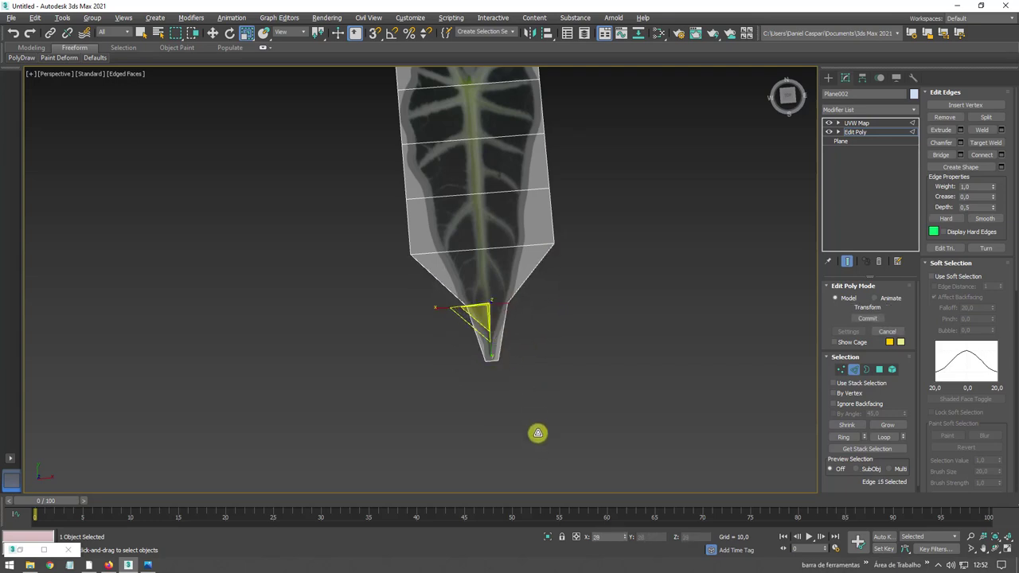
# Shift and narrow the upper edge loops so the leaf tapers toward a narrower top.
pyautogui.click(480, 251)
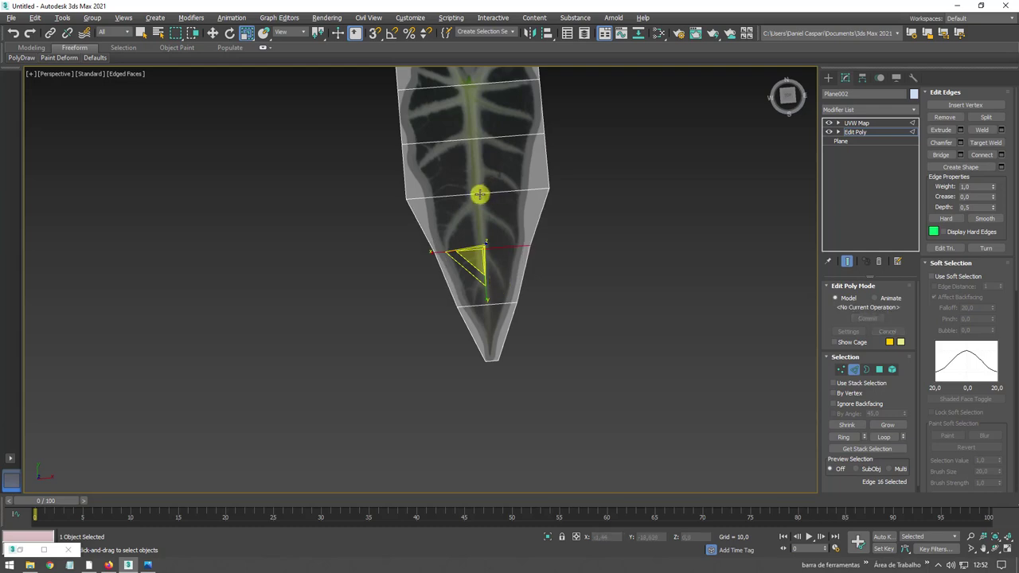
pyautogui.click(481, 194)
pyautogui.click(475, 140)
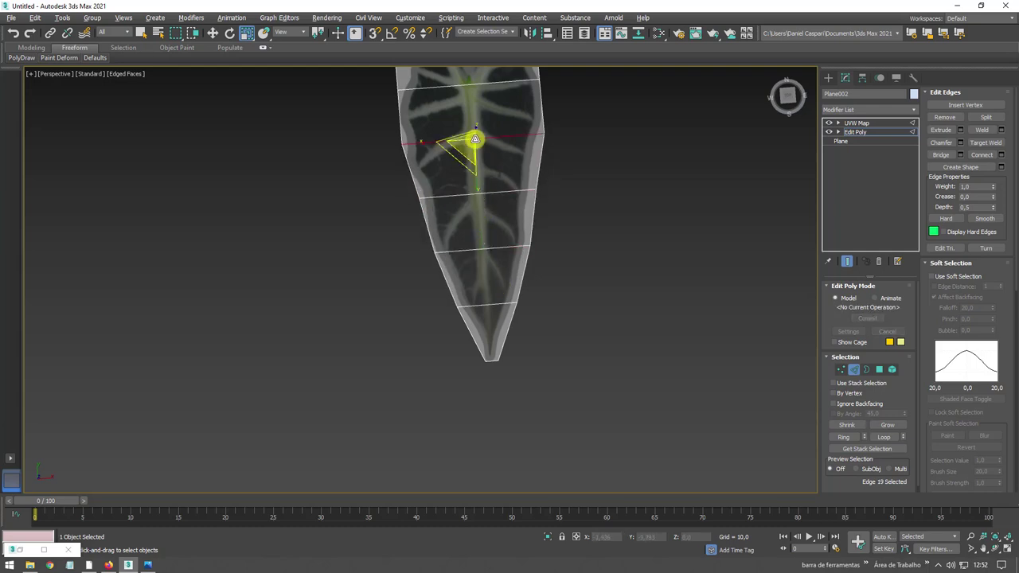
pyautogui.moveTo(476, 140); pyautogui.dragTo(490, 231)
pyautogui.moveTo(489, 178)
pyautogui.mouseDown()
pyautogui.moveTo(490, 229)
pyautogui.moveTo(502, 236)
pyautogui.mouseUp()
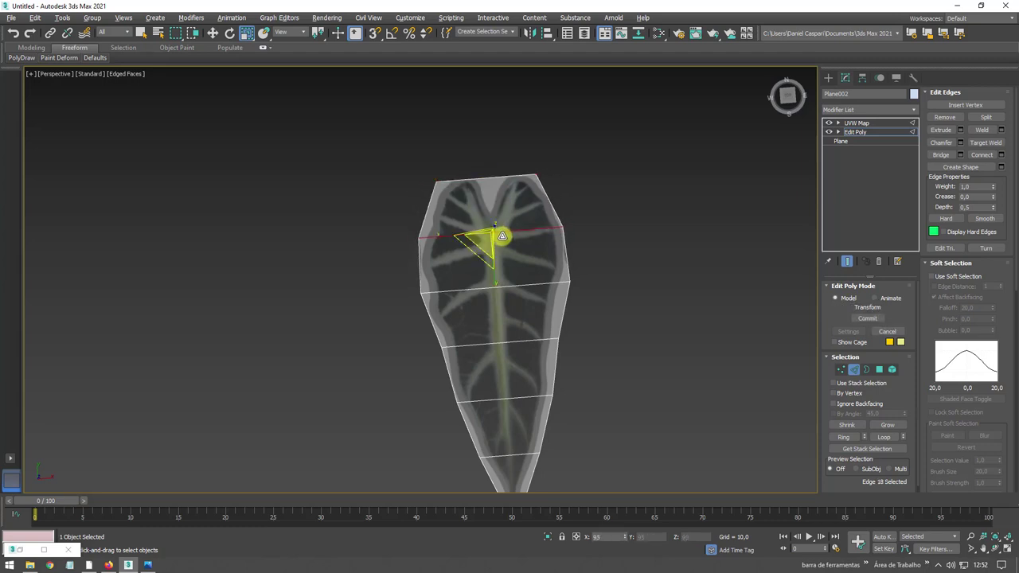
pyautogui.moveTo(501, 236)
pyautogui.keyDown('alt'); pyautogui.mouseDown(button='middle')
pyautogui.moveTo(505, 295)
pyautogui.moveTo(505, 159)
pyautogui.moveTo(526, 169)
pyautogui.mouseUp(button='middle'); pyautogui.keyUp('alt')
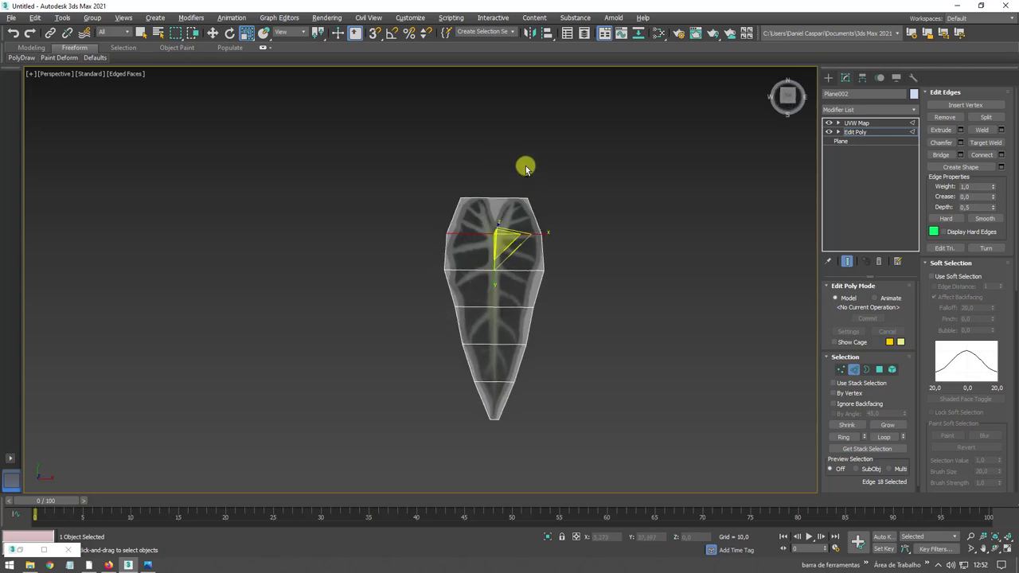
pyautogui.keyDown('shift'); pyautogui.click(498, 386); pyautogui.keyUp('shift')
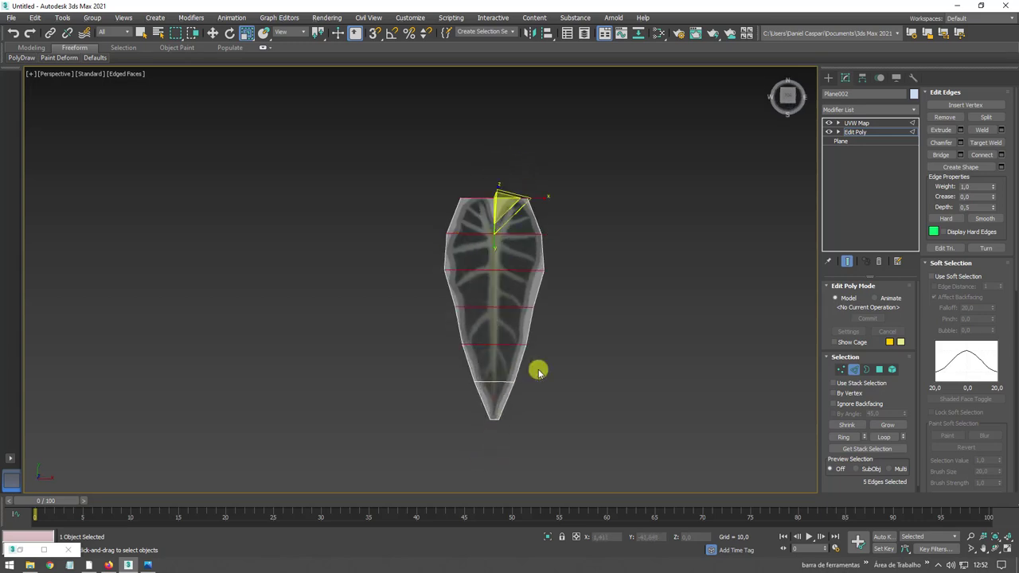
# Connect the cross edges with a single centre edge running down the midrib.
pyautogui.click(982, 158)
pyautogui.hotkey('ctrl', 'z')
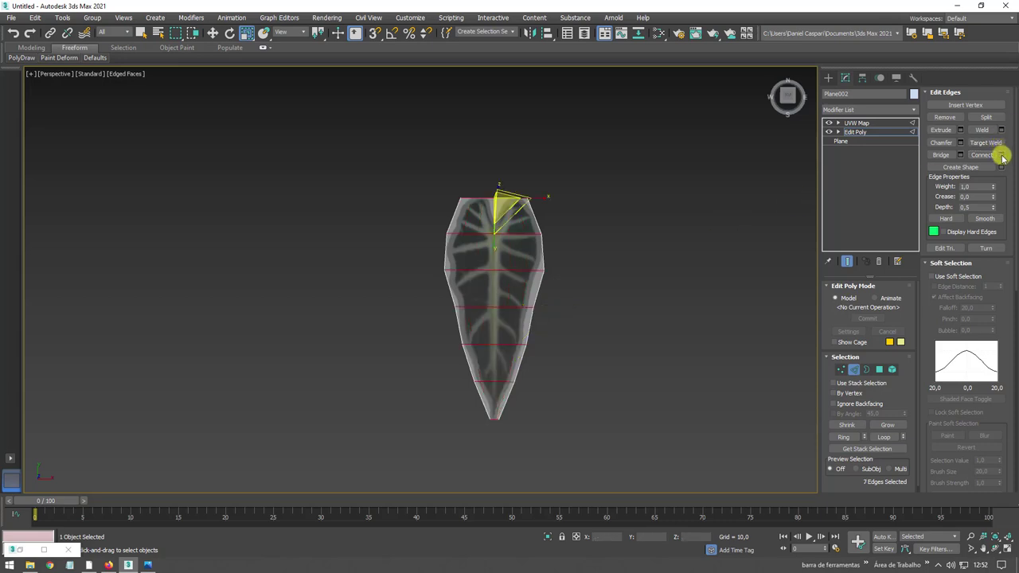
pyautogui.click(1001, 155)
pyautogui.moveTo(433, 267); pyautogui.dragTo(430, 310)
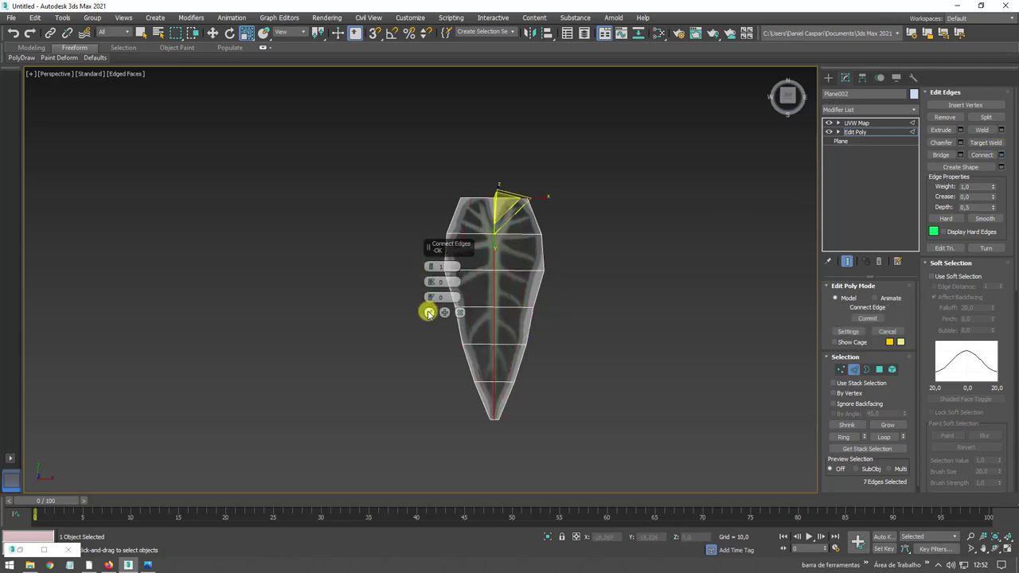
pyautogui.click(428, 313)
pyautogui.scroll(5, 569, 262)
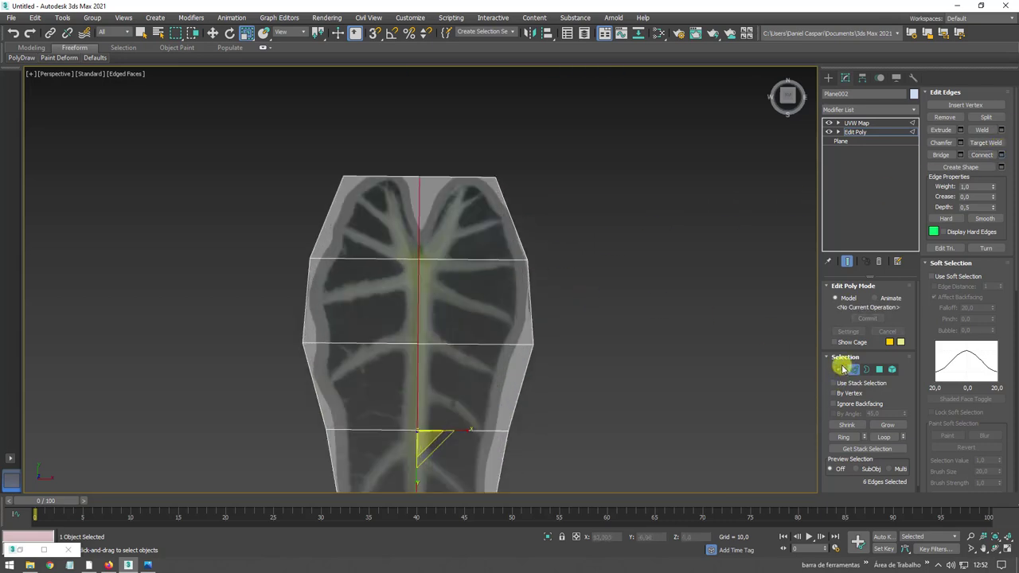
# Pull the top-middle vertex down into a V notch.
pyautogui.click(843, 370)
pyautogui.click(341, 177)
pyautogui.scroll(3, 360, 187)
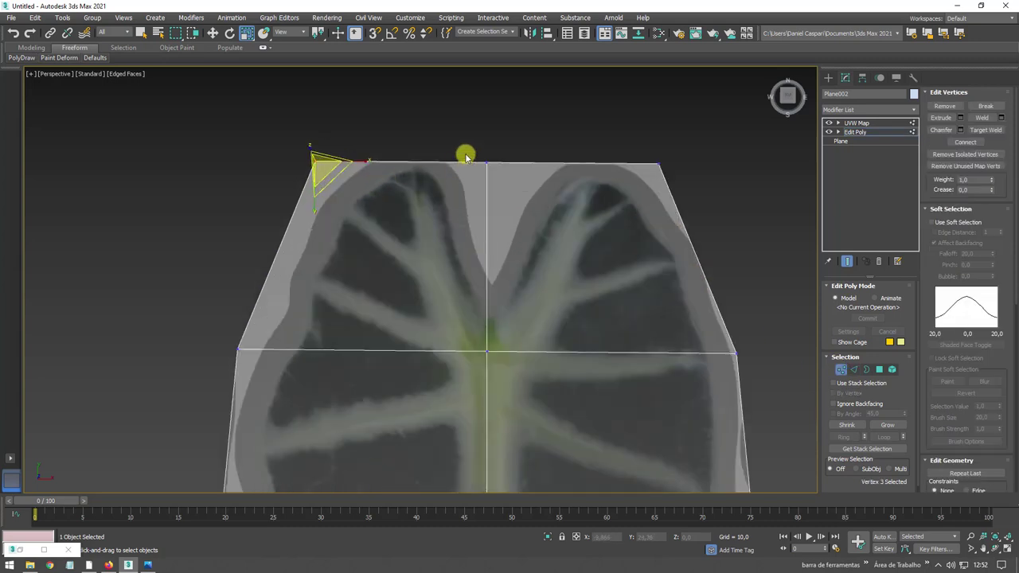
pyautogui.click(487, 162)
pyautogui.moveTo(489, 135); pyautogui.dragTo(491, 243)
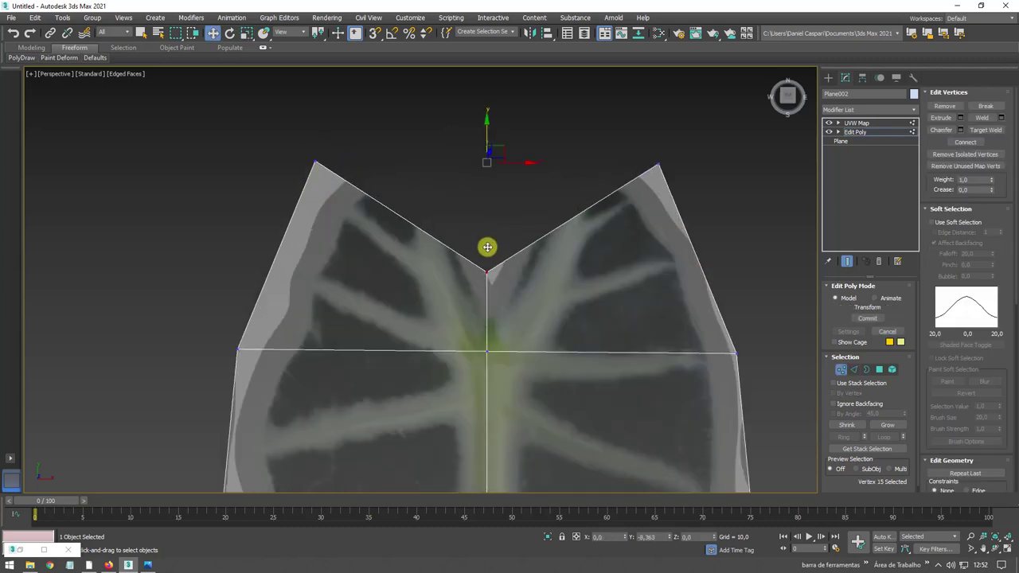
pyautogui.scroll(-3, 505, 258)
pyautogui.scroll(1, 492, 234)
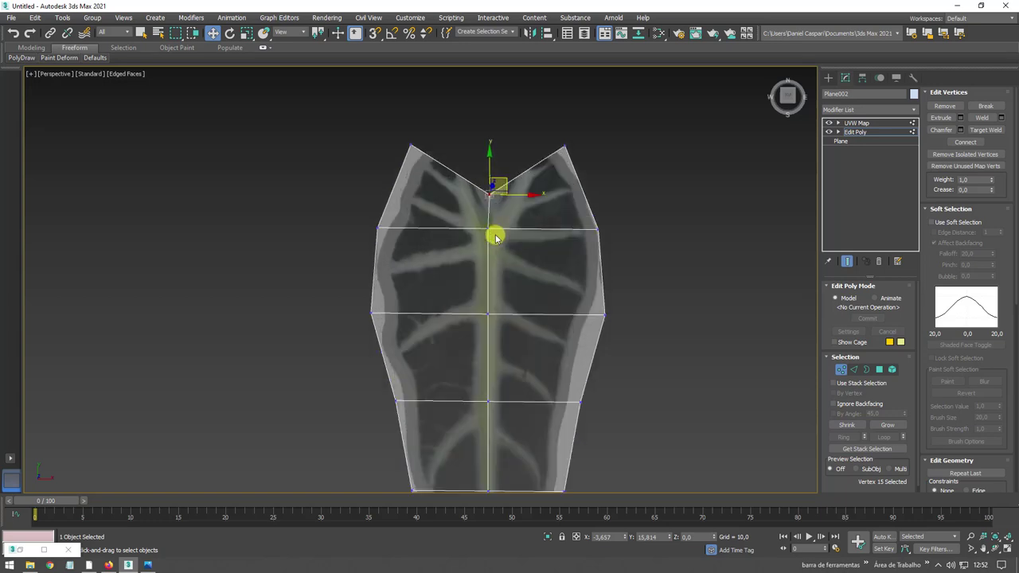
pyautogui.scroll(3, 507, 320)
pyautogui.scroll(-1, 510, 183)
pyautogui.scroll(-3, 508, 238)
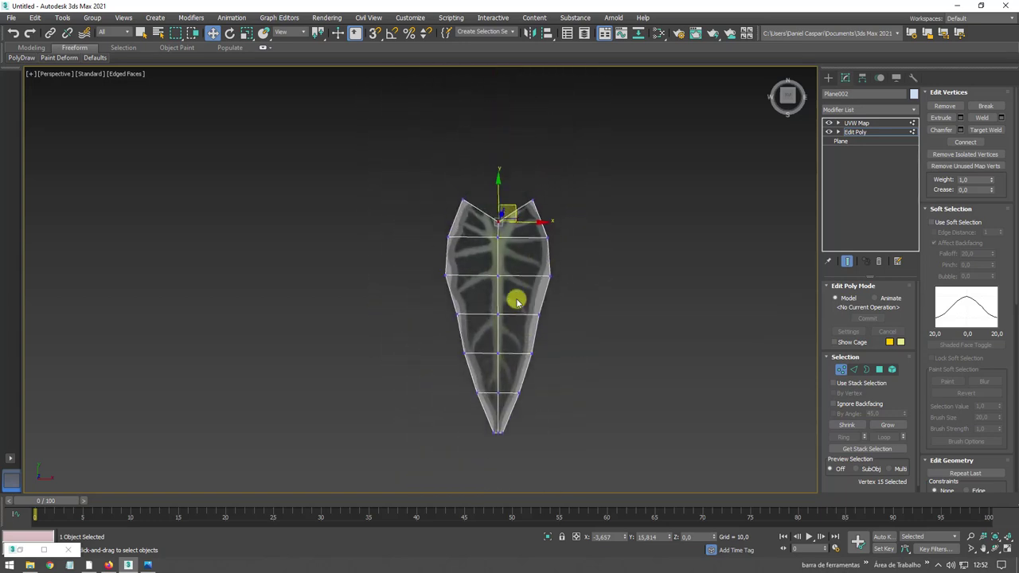
pyautogui.scroll(2, 517, 298)
pyautogui.click(854, 370)
# Ring-select the cross edges and connect them to add more lengthwise edges.
pyautogui.click(547, 157)
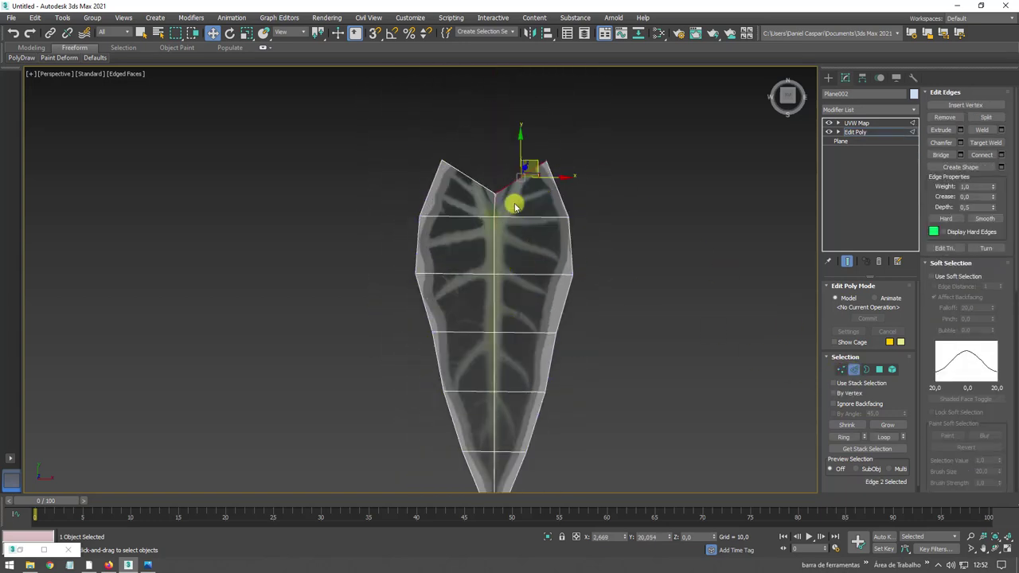
pyautogui.click(860, 439)
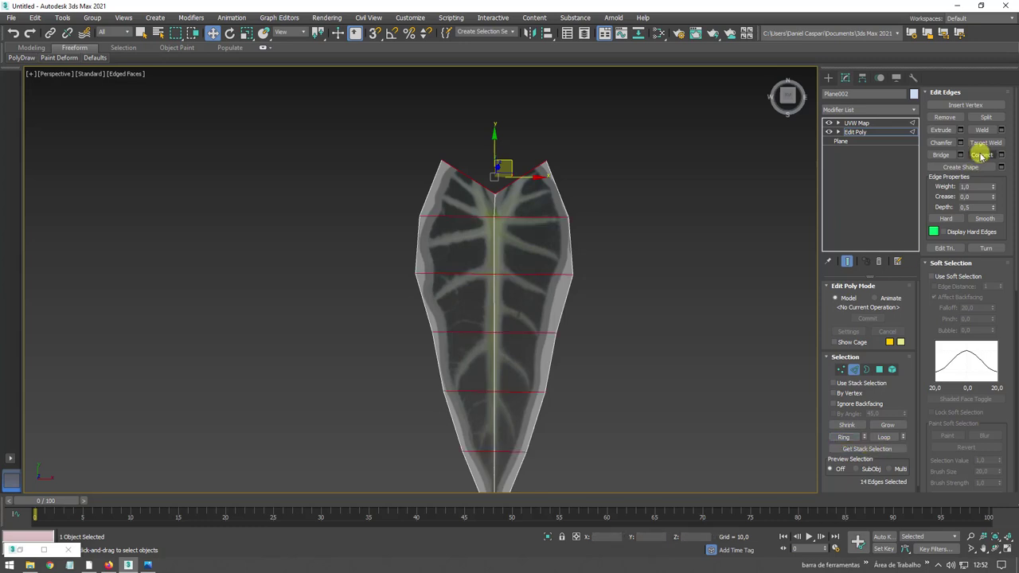
pyautogui.click(981, 154)
# Raise the top corner vertices into two peaks on either side of the notch.
pyautogui.click(841, 371)
pyautogui.click(474, 178)
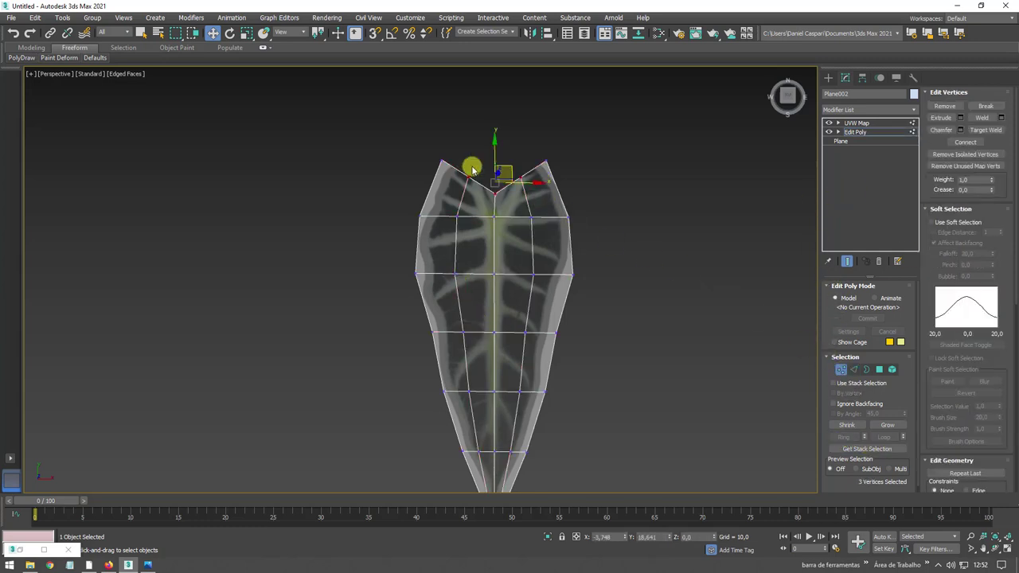
pyautogui.scroll(3, 478, 168)
pyautogui.moveTo(486, 178); pyautogui.dragTo(518, 126)
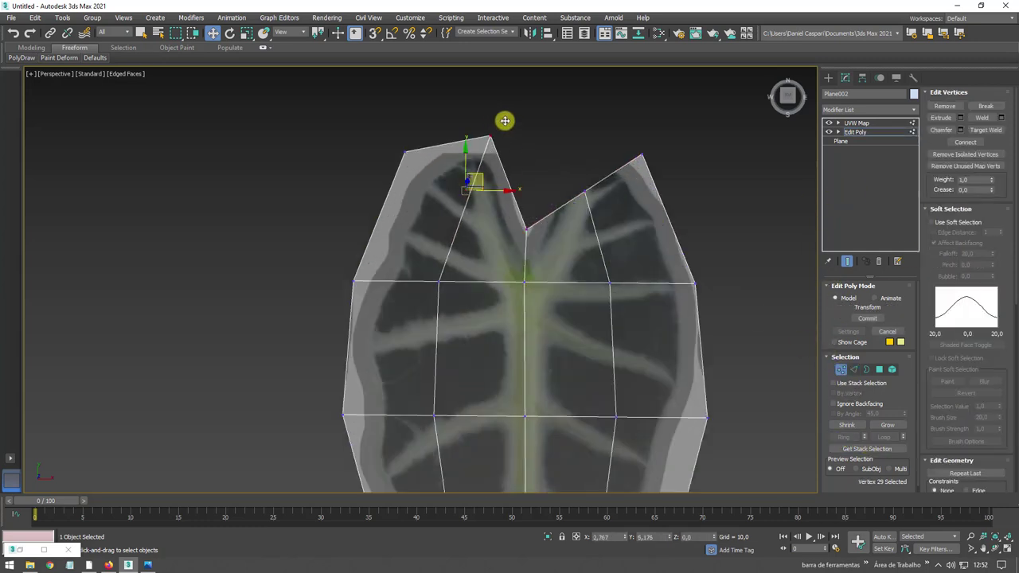
pyautogui.moveTo(561, 172); pyautogui.dragTo(604, 217)
pyautogui.moveTo(592, 166); pyautogui.dragTo(576, 109)
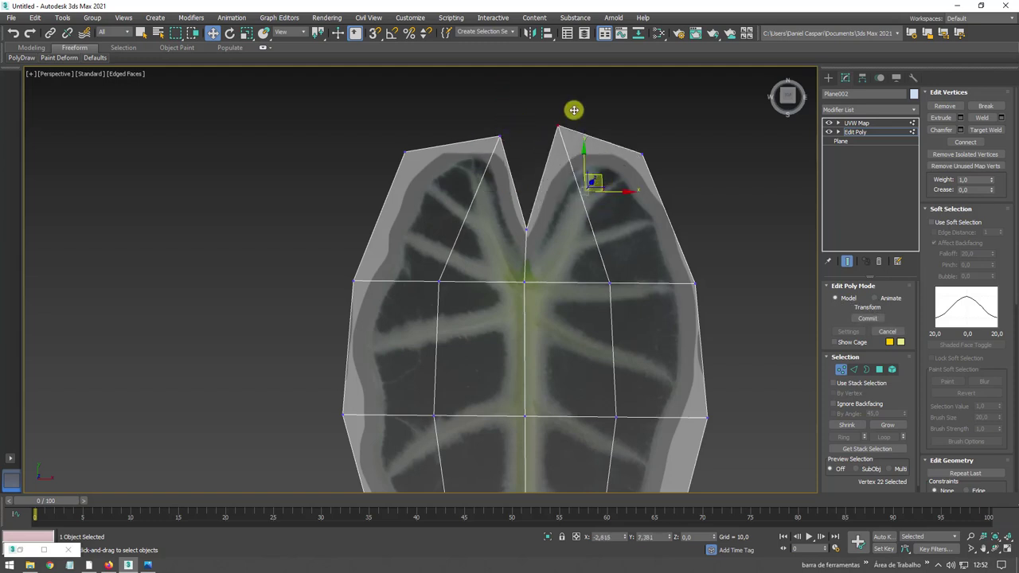
# Tighten the bottom tip vertices into one sharp point.
pyautogui.scroll(-5, 608, 205)
pyautogui.moveTo(613, 250)
pyautogui.keyDown('alt'); pyautogui.mouseDown(button='middle')
pyautogui.moveTo(608, 212)
pyautogui.moveTo(566, 209)
pyautogui.moveTo(533, 291)
pyautogui.mouseUp(button='middle'); pyautogui.keyUp('alt')
pyautogui.scroll(5, 536, 350)
pyautogui.scroll(2, 537, 360)
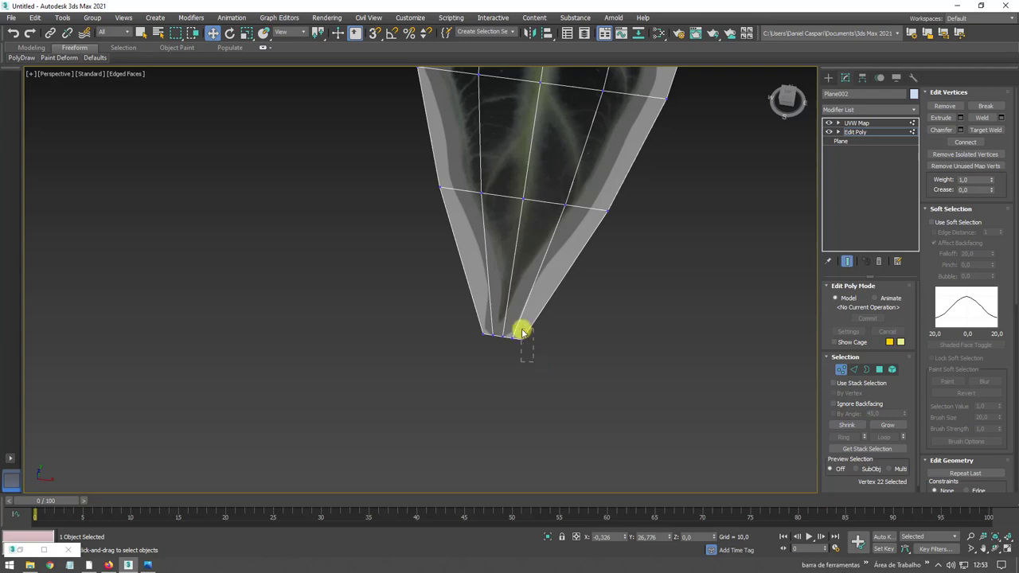
pyautogui.moveTo(518, 323); pyautogui.dragTo(494, 342)
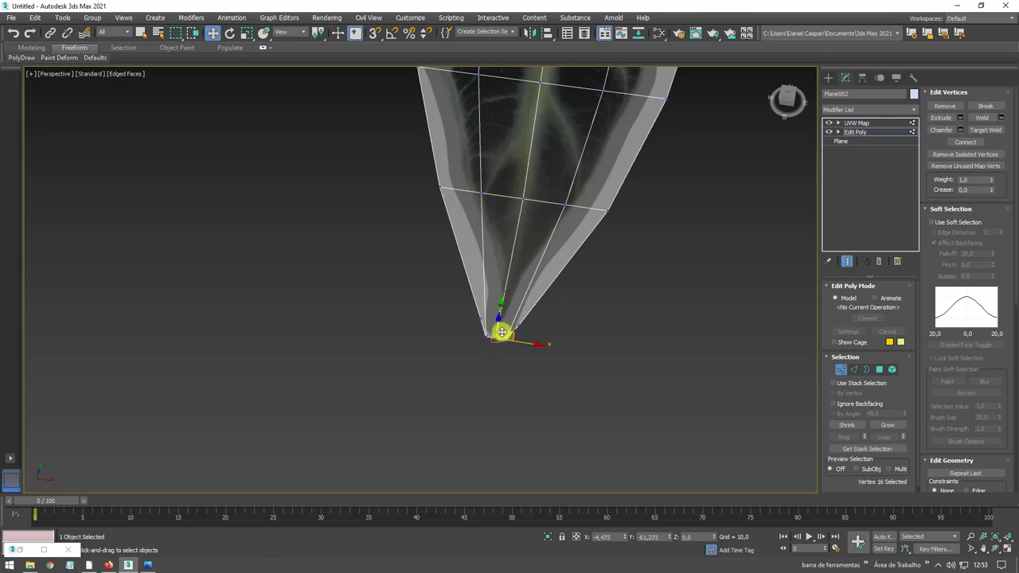
pyautogui.scroll(2, 511, 322)
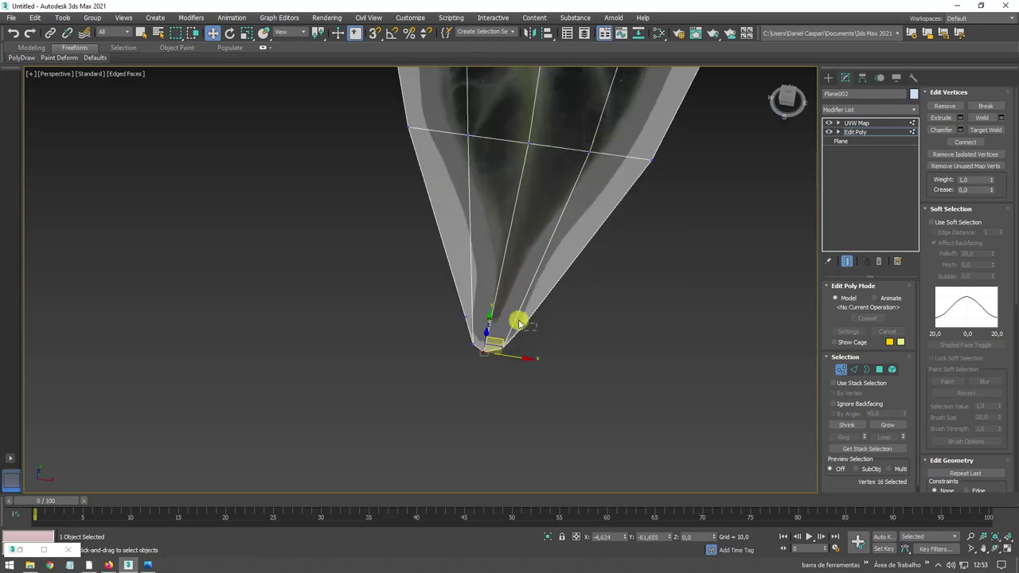
pyautogui.moveTo(501, 340); pyautogui.dragTo(539, 311)
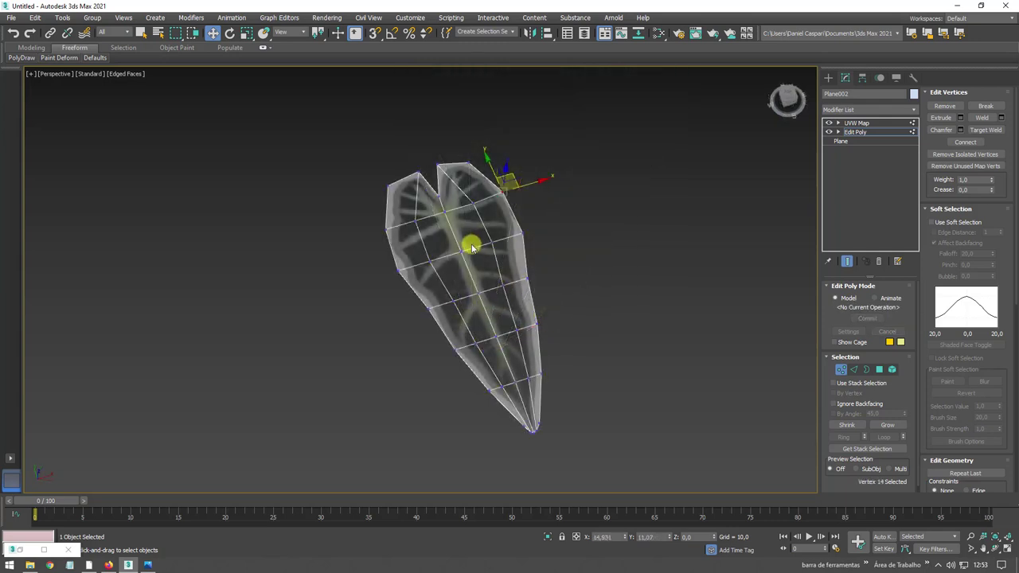
pyautogui.scroll(1, 494, 257)
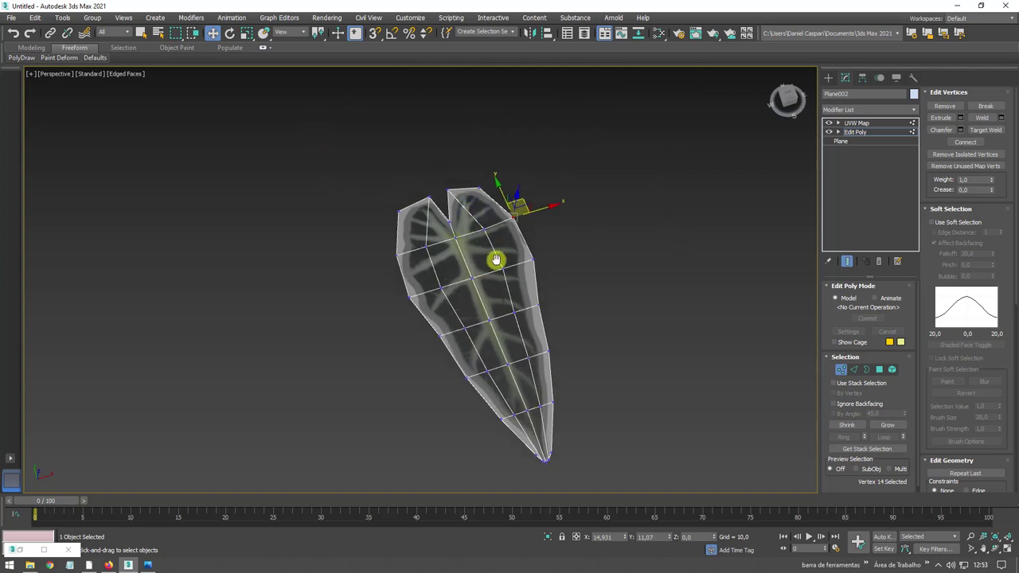
pyautogui.scroll(4, 457, 289)
# Raise the notch vertex slightly.
pyautogui.click(441, 273)
pyautogui.moveTo(449, 269); pyautogui.dragTo(446, 252)
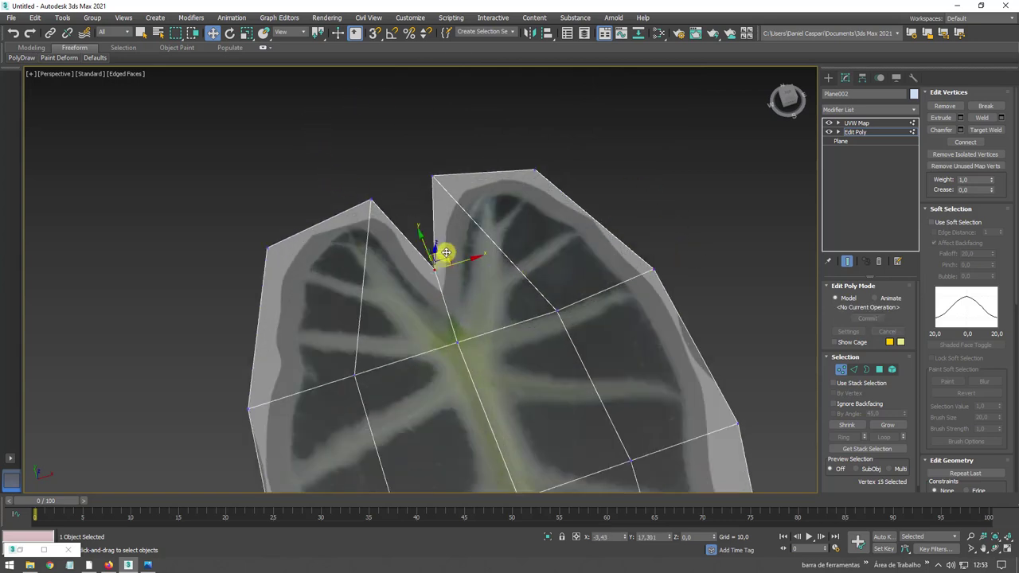
pyautogui.scroll(-4, 506, 274)
pyautogui.scroll(-1, 526, 273)
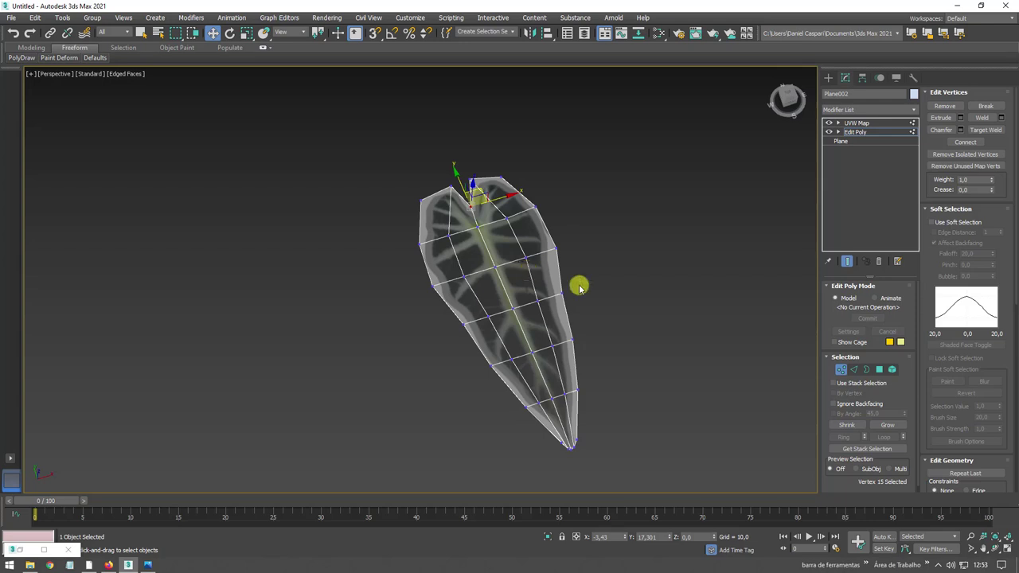
# Select the whole leaf element, MSmooth it from 24 to 96 polygons, and return to Edit Poly.
pyautogui.click(892, 369)
pyautogui.click(550, 343)
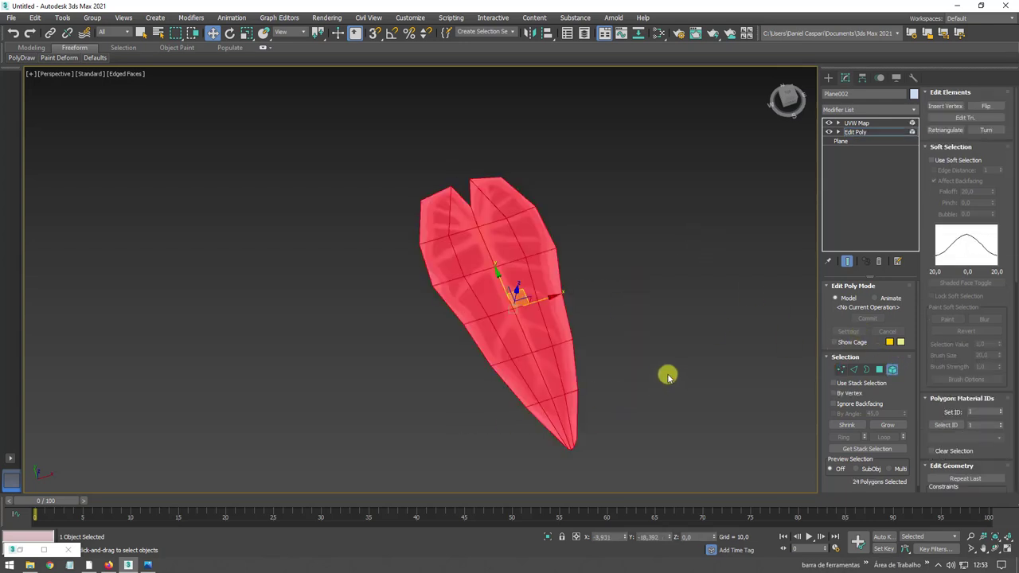
pyautogui.press('z')
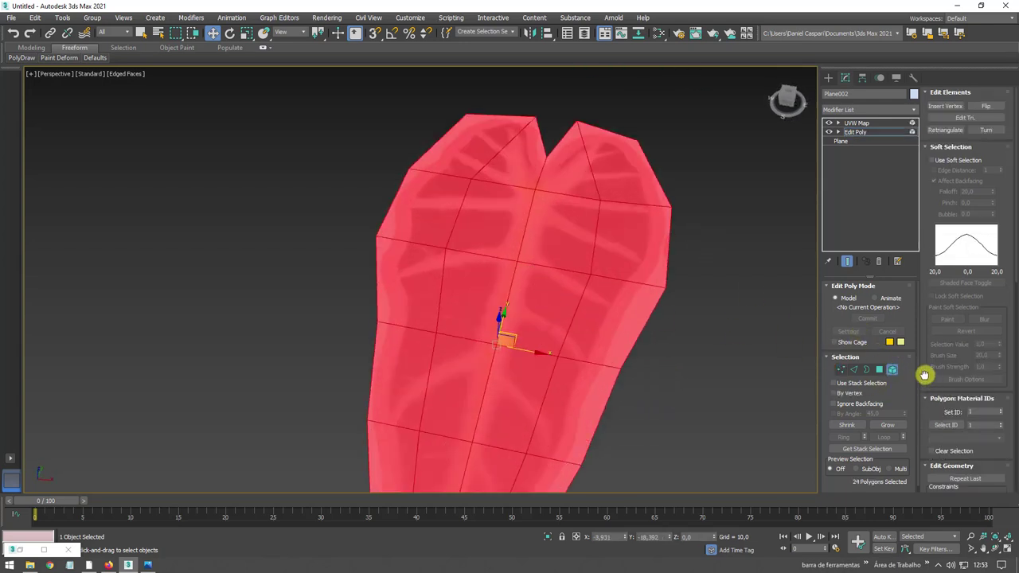
pyautogui.click(933, 137)
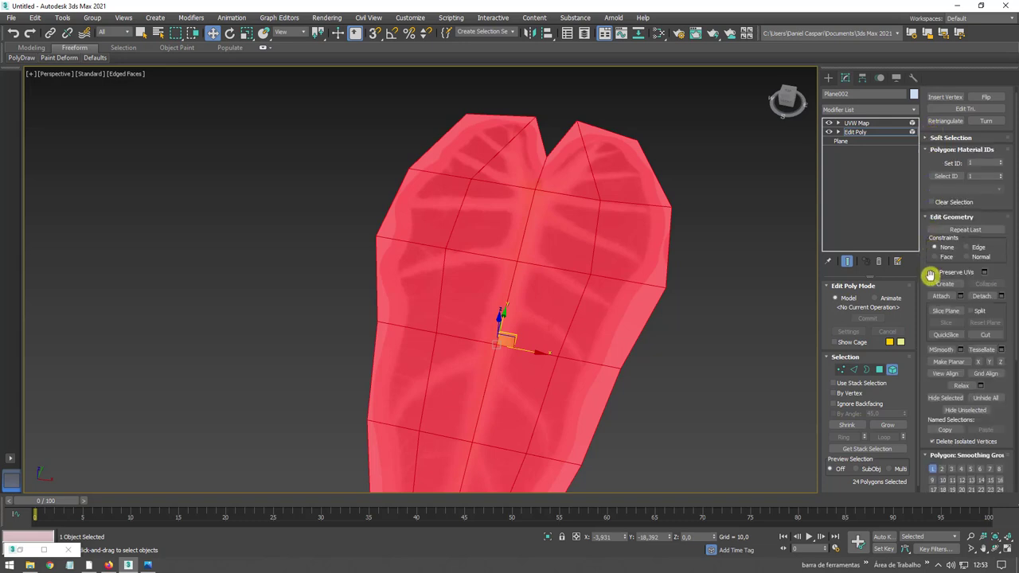
pyautogui.moveTo(922, 262); pyautogui.dragTo(921, 169)
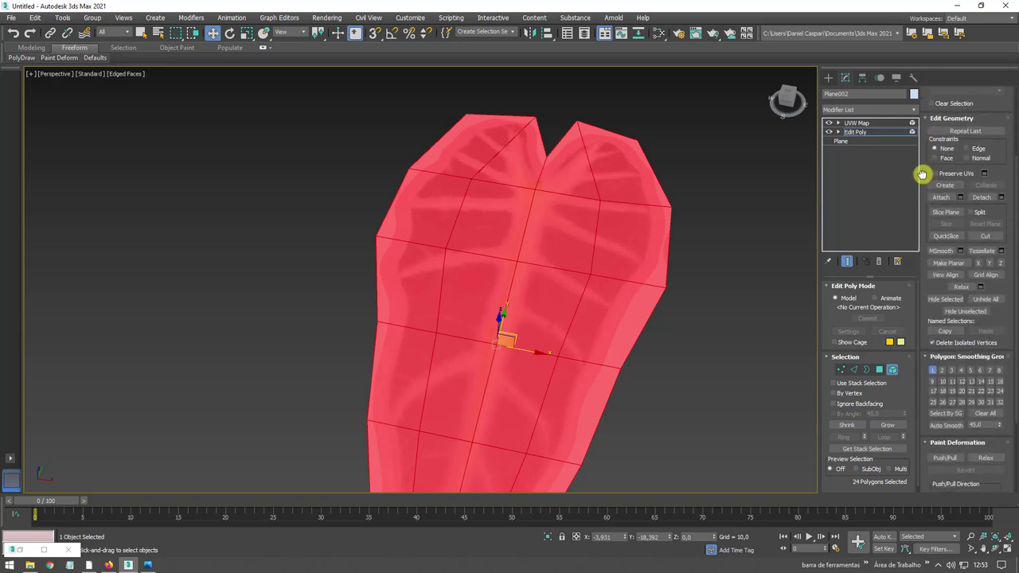
pyautogui.click(943, 251)
pyautogui.scroll(-5, 716, 238)
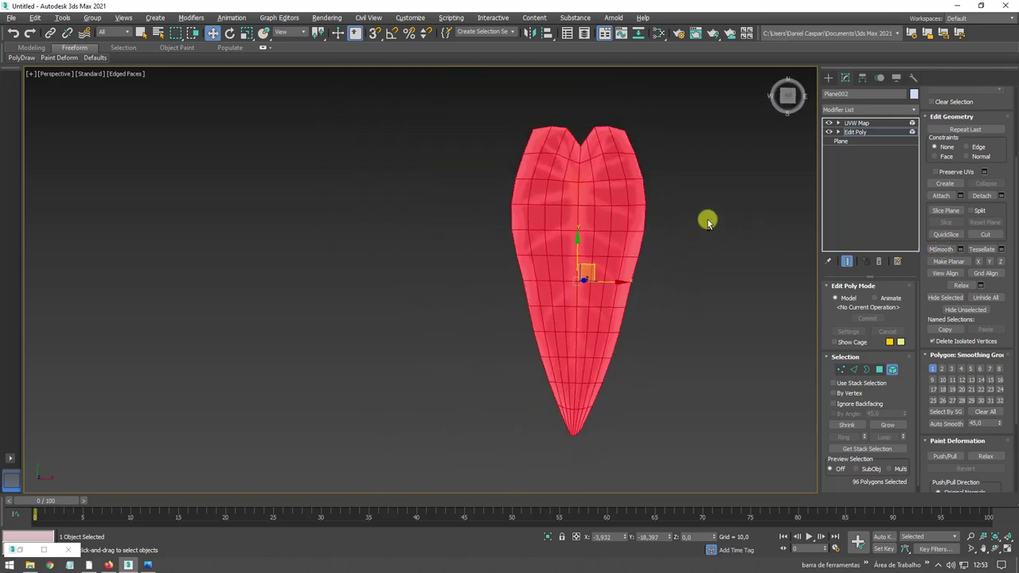
pyautogui.click(857, 131)
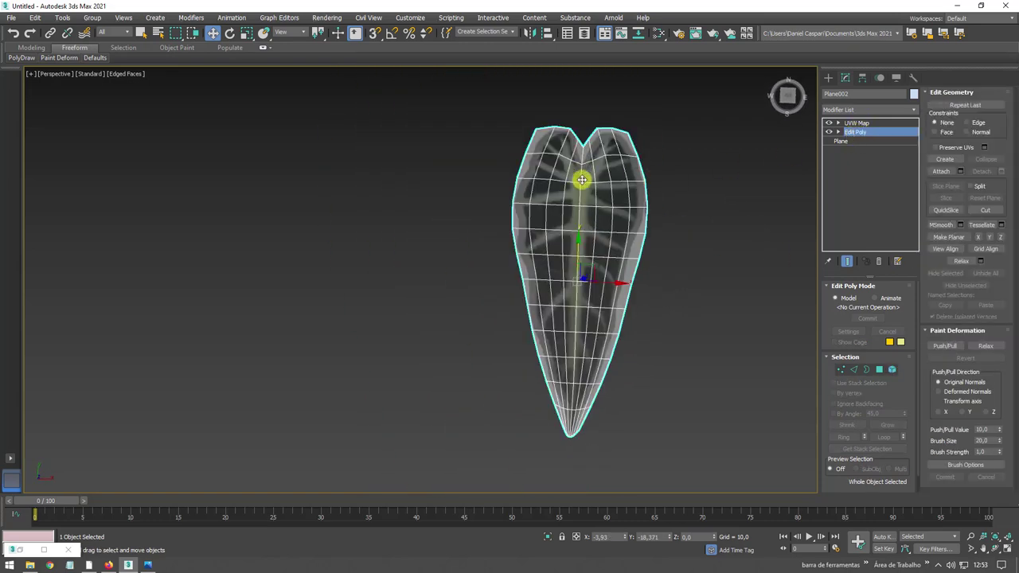
# Choose the Shift brush in the Freeform Paint Deform tools.
pyautogui.scroll(3, 580, 178)
pyautogui.scroll(3, 547, 244)
pyautogui.scroll(-1, 479, 133)
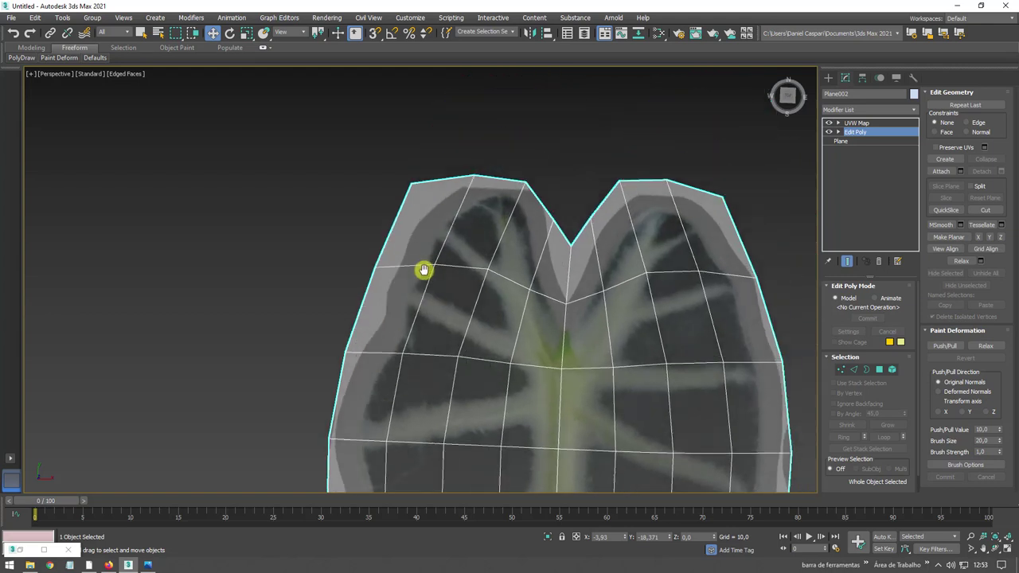
pyautogui.scroll(-1, 391, 192)
pyautogui.scroll(-1, 472, 275)
pyautogui.scroll(-1, 549, 271)
pyautogui.moveTo(529, 226); pyautogui.dragTo(510, 200, button='middle')
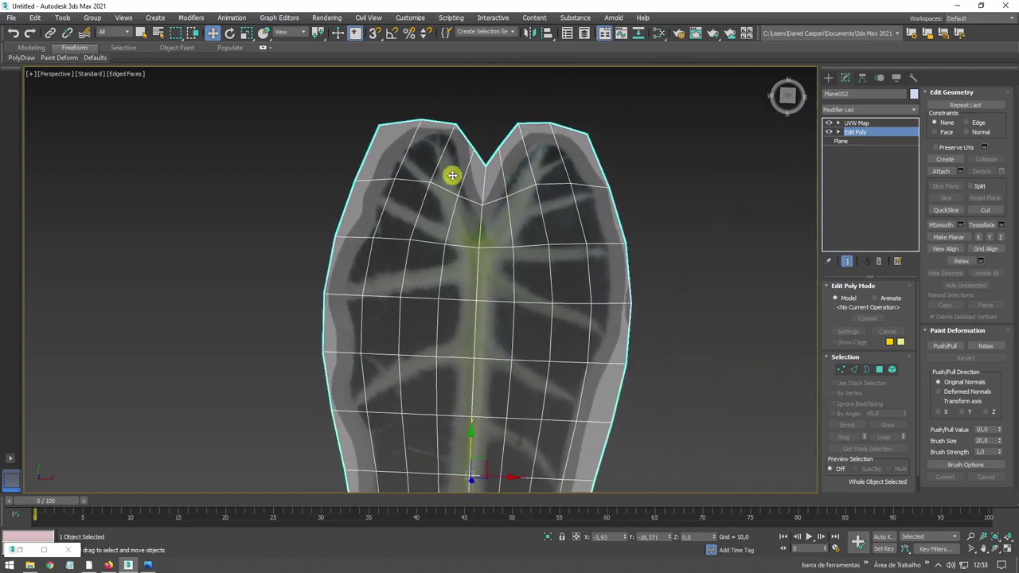
pyautogui.click(54, 59)
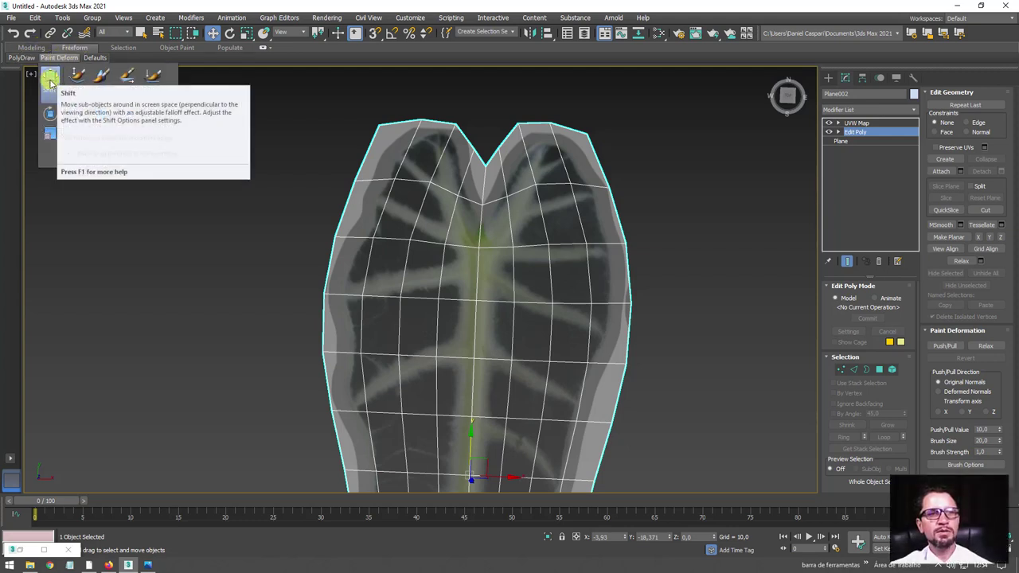
pyautogui.click(50, 81)
# Brush the top lobes level and pull the notch down to deepen the V.
pyautogui.moveTo(623, 217)
pyautogui.mouseDown()
pyautogui.moveTo(605, 215)
pyautogui.moveTo(637, 201)
pyautogui.moveTo(636, 173)
pyautogui.moveTo(667, 194)
pyautogui.moveTo(72, 164)
pyautogui.mouseUp()
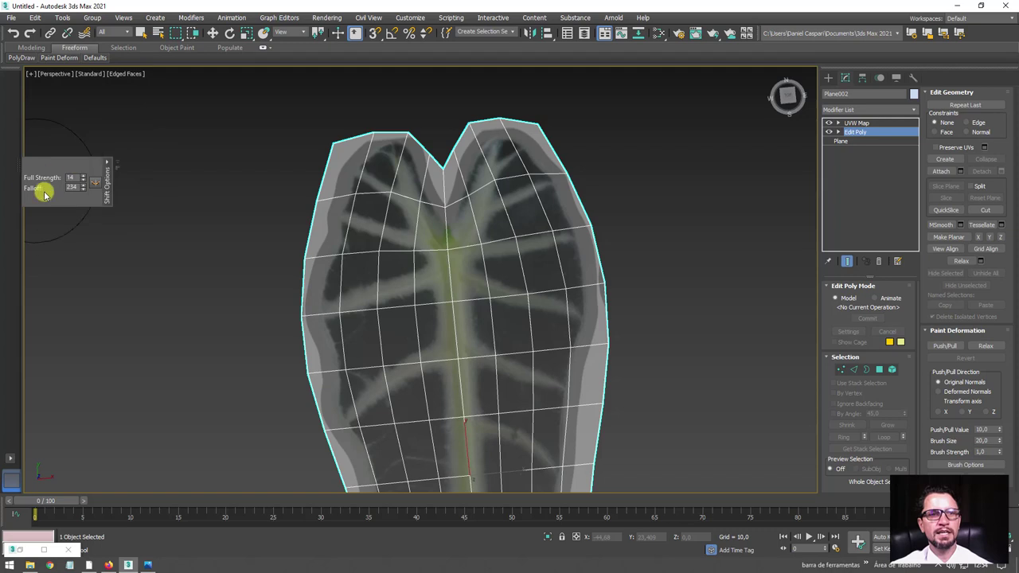
pyautogui.keyDown('alt'); pyautogui.moveTo(541, 154); pyautogui.dragTo(578, 211, button='middle'); pyautogui.keyUp('alt')
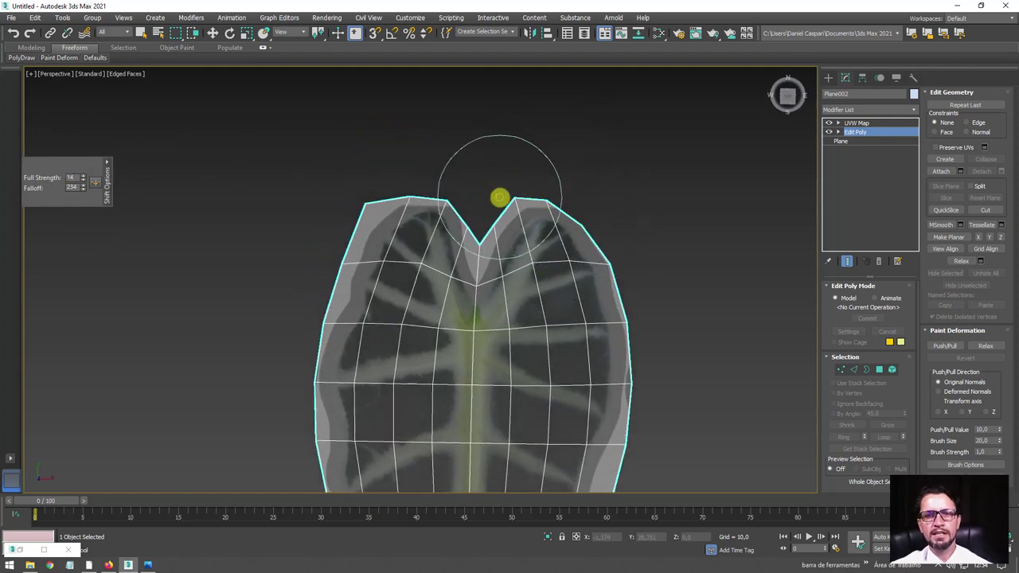
pyautogui.moveTo(498, 198); pyautogui.dragTo(500, 209)
pyautogui.moveTo(480, 250); pyautogui.dragTo(478, 275)
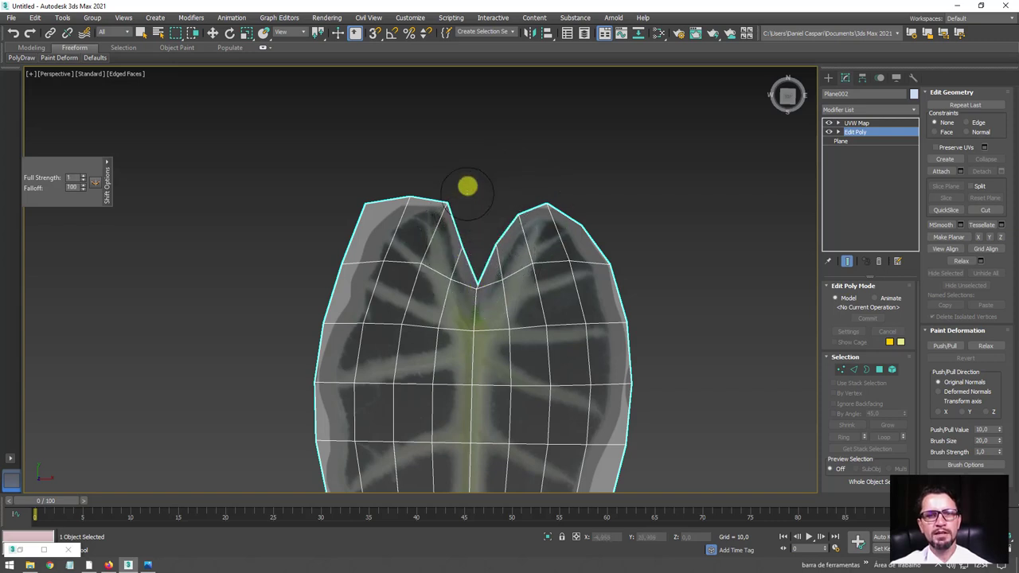
# Enlarge the brush and push the leaf's lower-left edge and tip inward.
pyautogui.moveTo(467, 181)
pyautogui.keyDown('ctrl'); pyautogui.keyDown('shift'); pyautogui.mouseDown()
pyautogui.moveTo(378, 178)
pyautogui.moveTo(328, 376)
pyautogui.mouseUp(); pyautogui.keyUp('shift'); pyautogui.keyUp('ctrl')
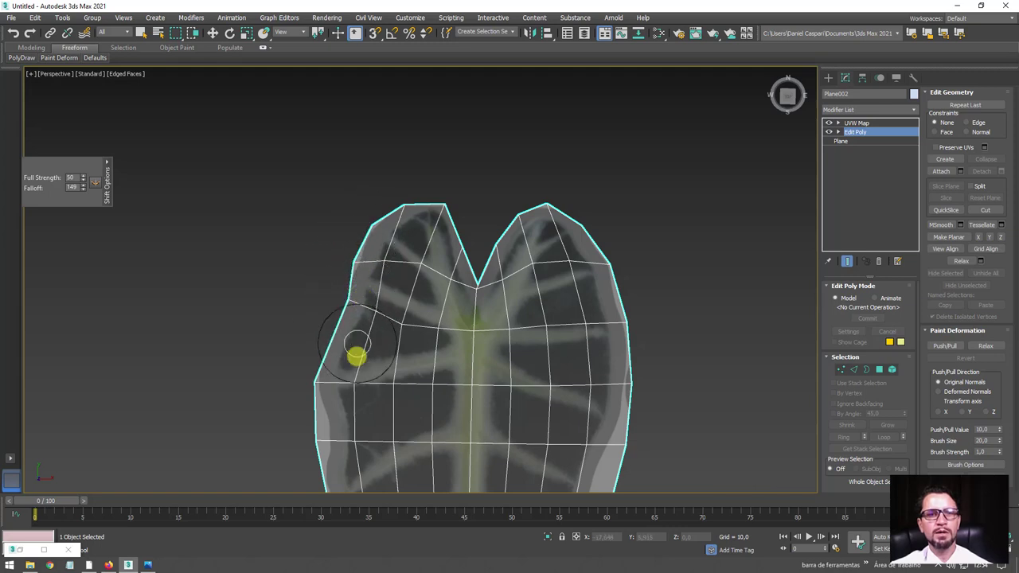
pyautogui.moveTo(342, 403); pyautogui.dragTo(312, 296, button='middle')
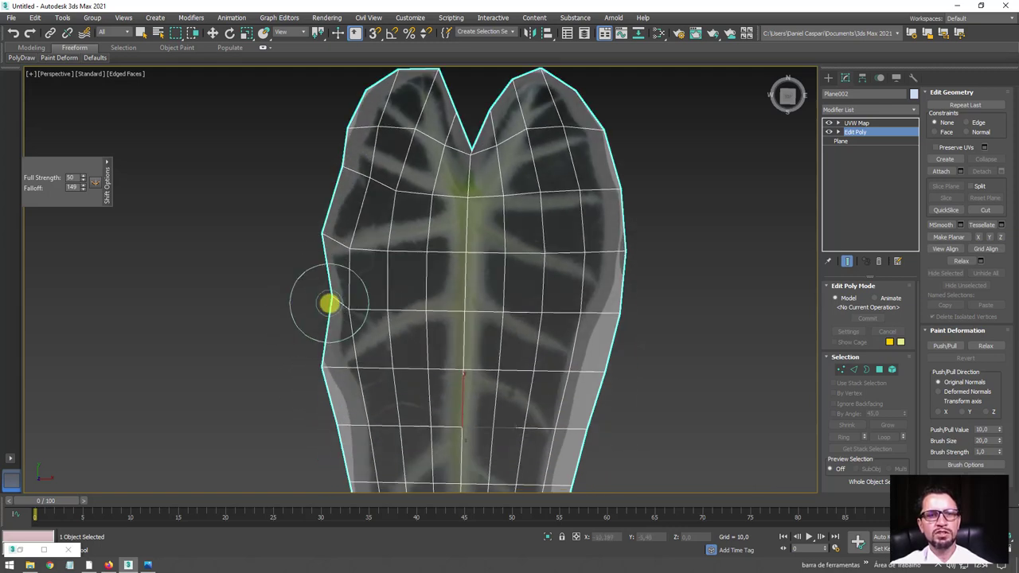
pyautogui.moveTo(334, 359); pyautogui.dragTo(360, 421)
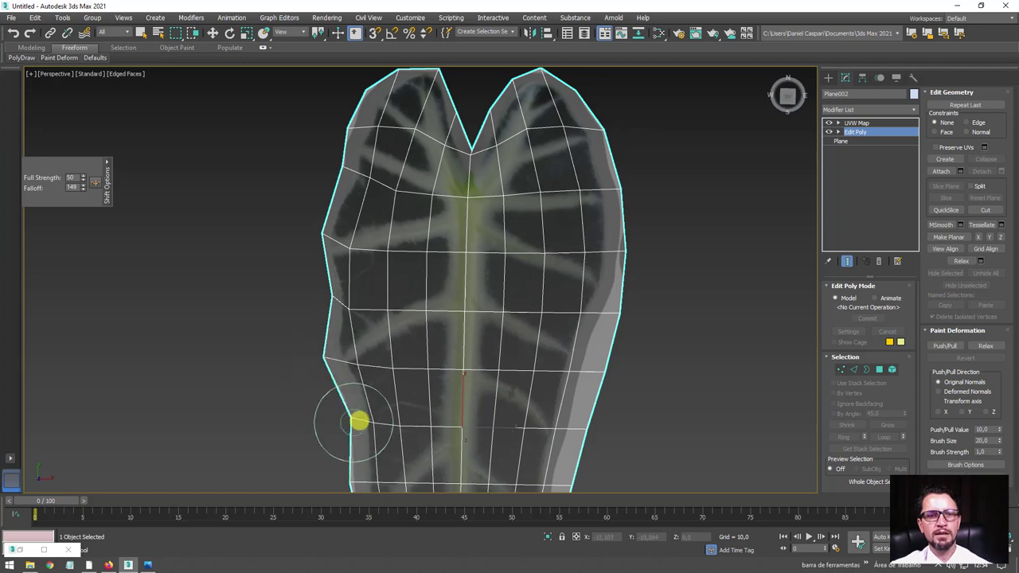
pyautogui.moveTo(359, 428); pyautogui.dragTo(380, 289, button='middle')
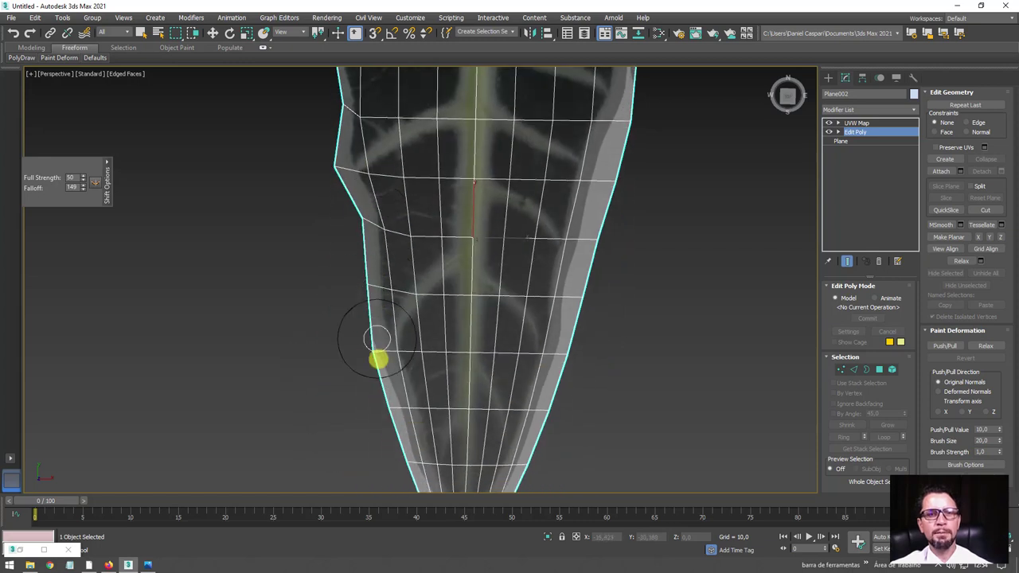
pyautogui.moveTo(388, 376); pyautogui.dragTo(425, 439)
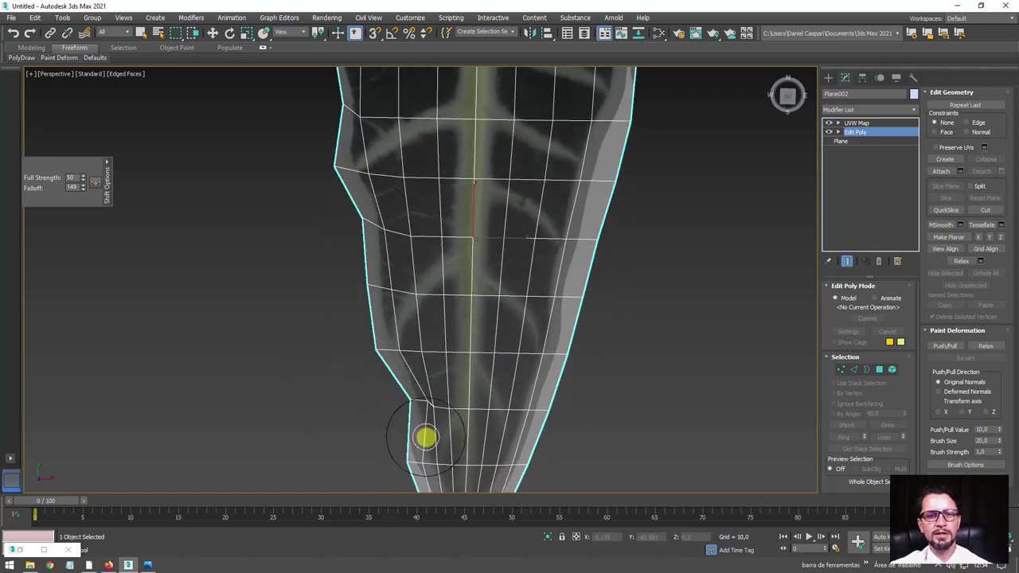
pyautogui.moveTo(425, 439); pyautogui.dragTo(401, 335, button='middle')
pyautogui.moveTo(400, 335)
pyautogui.mouseDown()
pyautogui.moveTo(398, 289)
pyautogui.moveTo(375, 289)
pyautogui.moveTo(389, 288)
pyautogui.moveTo(396, 346)
pyautogui.mouseUp()
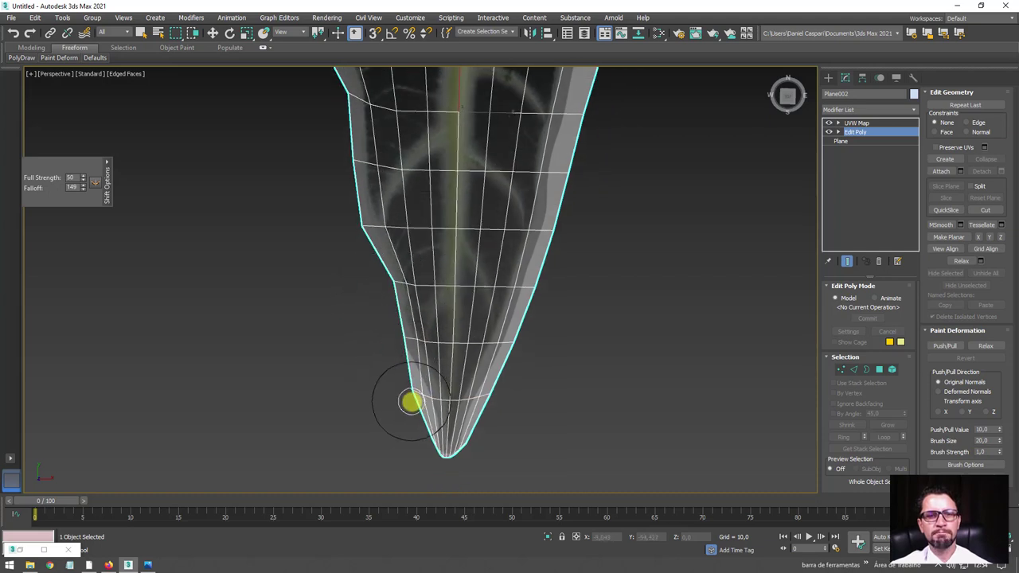
pyautogui.moveTo(411, 402); pyautogui.dragTo(435, 393)
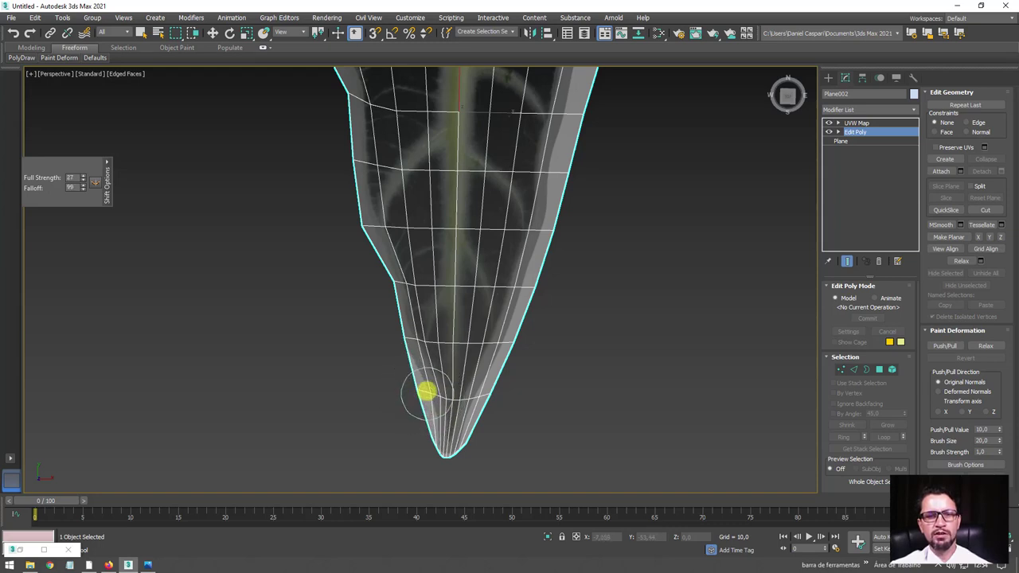
# Pull the leaf tip vertices upward with an enlarged Shift brush, then shrink the brush.
pyautogui.scroll(3, 432, 397)
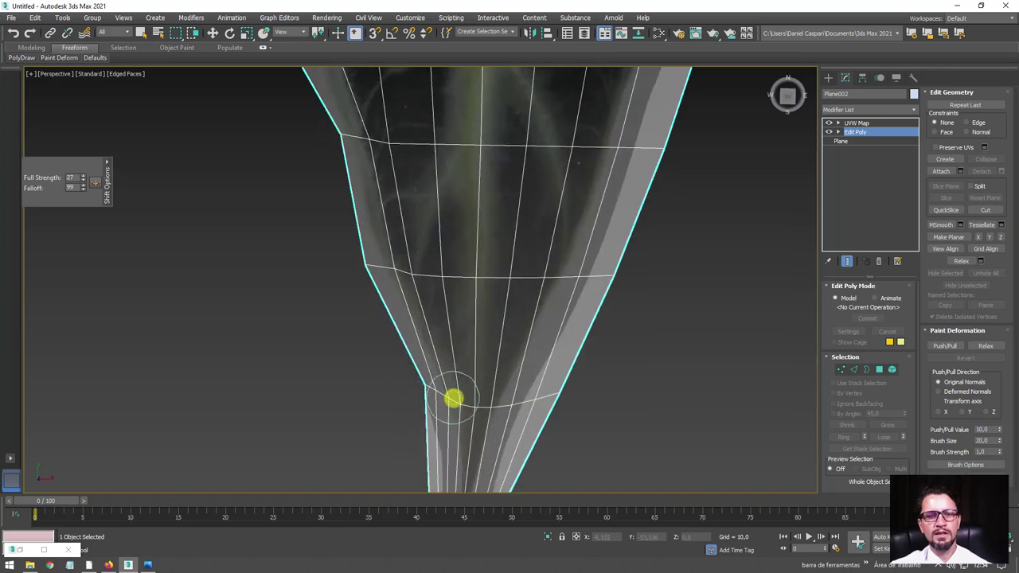
pyautogui.scroll(-1, 453, 326)
pyautogui.scroll(-1, 433, 348)
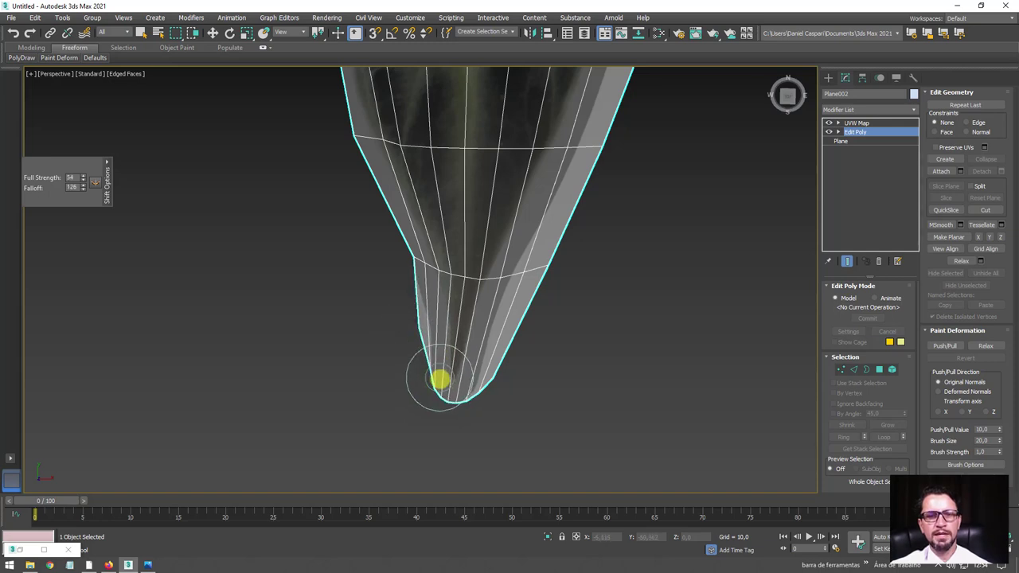
pyautogui.keyDown('ctrl'); pyautogui.keyDown('shift'); pyautogui.moveTo(432, 377); pyautogui.dragTo(428, 345); pyautogui.keyUp('shift'); pyautogui.keyUp('ctrl')
pyautogui.moveTo(442, 387); pyautogui.dragTo(446, 384)
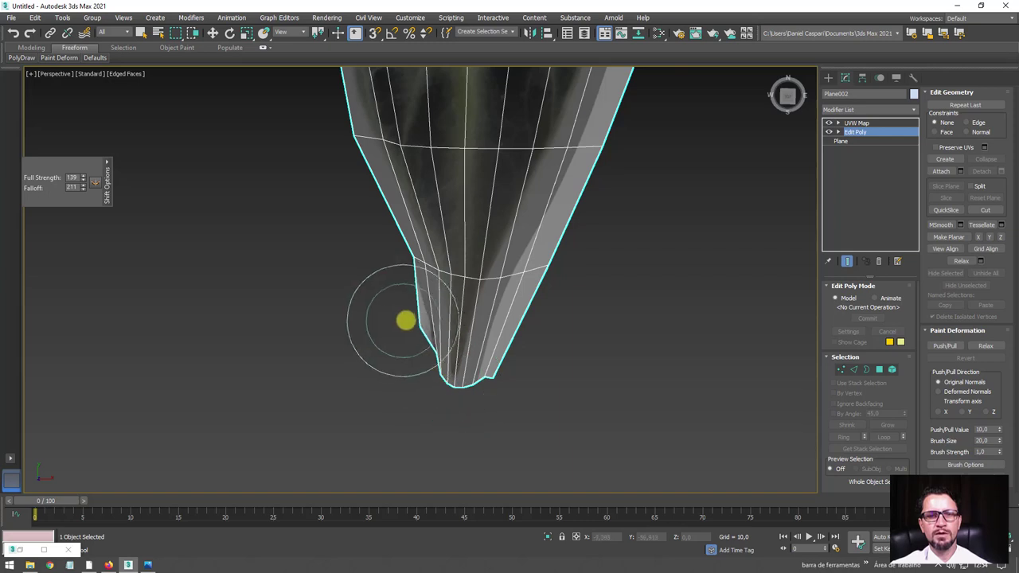
pyautogui.keyDown('ctrl'); pyautogui.keyDown('shift'); pyautogui.moveTo(404, 318); pyautogui.dragTo(405, 341); pyautogui.keyUp('shift'); pyautogui.keyUp('ctrl')
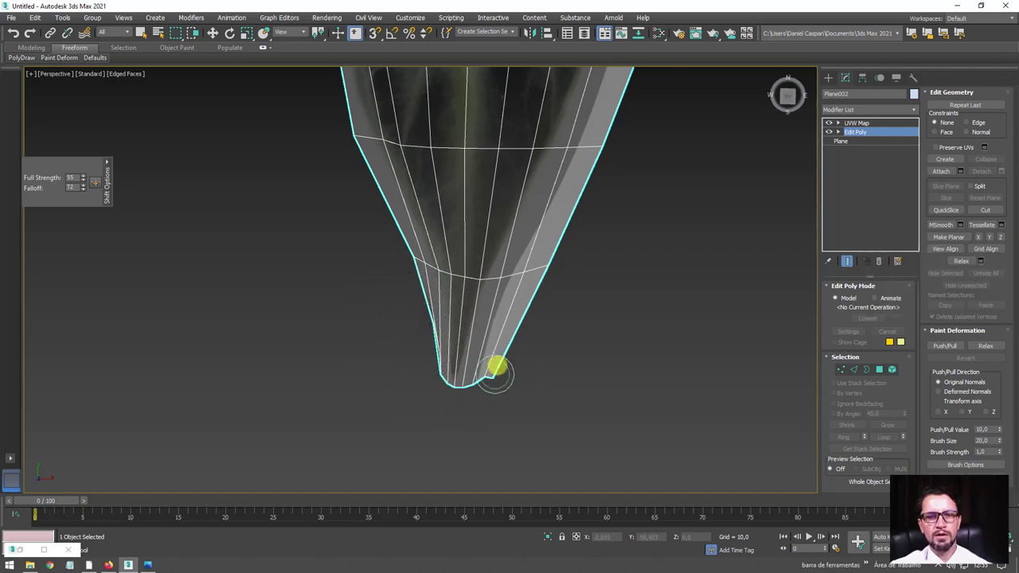
# Reduce Full Strength and smooth the tip's bulging right edge inward.
pyautogui.moveTo(493, 364)
pyautogui.mouseDown()
pyautogui.moveTo(500, 313)
pyautogui.moveTo(519, 341)
pyautogui.moveTo(571, 306)
pyautogui.mouseUp()
pyautogui.keyDown('alt'); pyautogui.keyDown('shift'); pyautogui.moveTo(549, 356); pyautogui.dragTo(564, 385); pyautogui.keyUp('shift'); pyautogui.keyUp('alt')
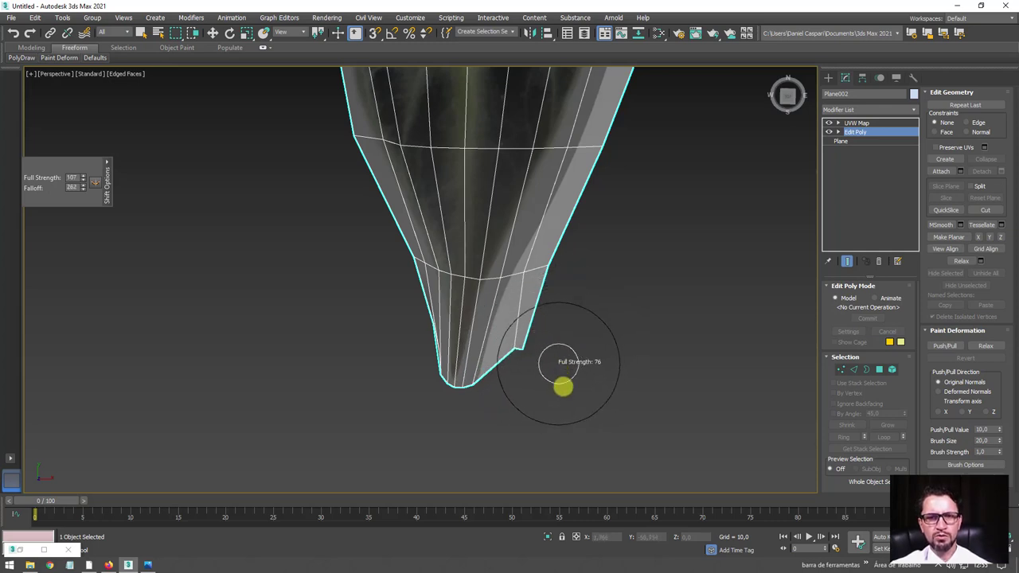
pyautogui.moveTo(534, 339)
pyautogui.mouseDown()
pyautogui.moveTo(494, 342)
pyautogui.moveTo(472, 368)
pyautogui.moveTo(523, 342)
pyautogui.moveTo(553, 289)
pyautogui.moveTo(509, 281)
pyautogui.moveTo(491, 317)
pyautogui.moveTo(542, 301)
pyautogui.moveTo(539, 239)
pyautogui.moveTo(526, 266)
pyautogui.moveTo(534, 245)
pyautogui.moveTo(505, 269)
pyautogui.mouseUp()
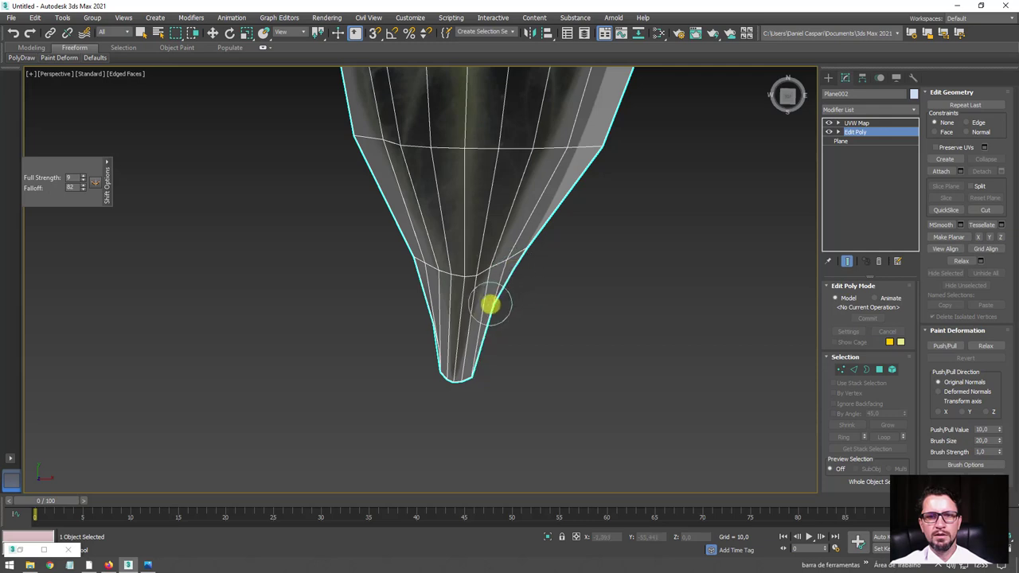
pyautogui.moveTo(491, 304)
pyautogui.mouseDown()
pyautogui.moveTo(630, 136)
pyautogui.moveTo(575, 151)
pyautogui.mouseUp()
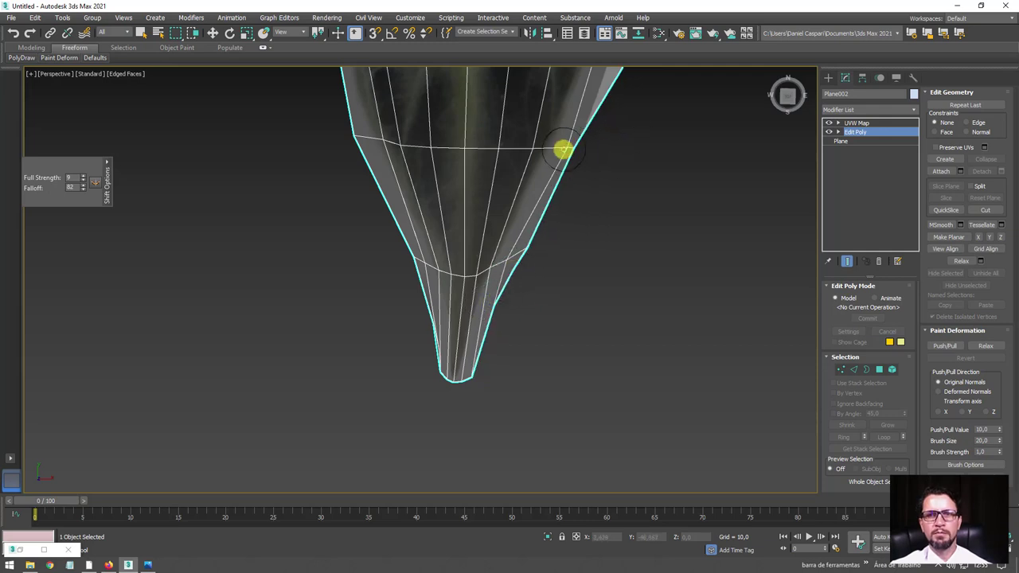
pyautogui.scroll(-5, 626, 105)
pyautogui.scroll(7, 599, 288)
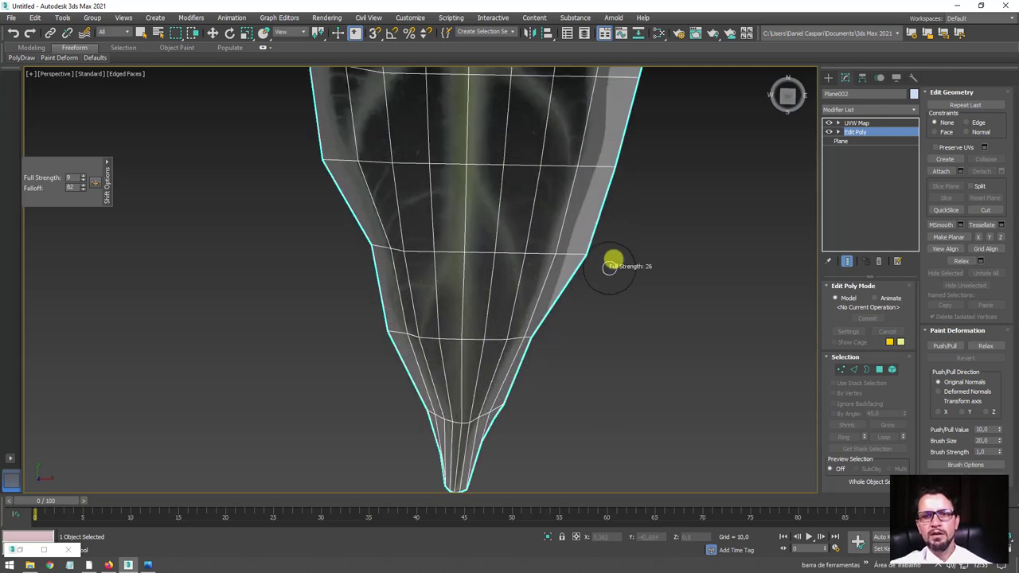
# Push the leaf's right edge and upper-right corner inward, smoothing its bulges.
pyautogui.moveTo(598, 263); pyautogui.dragTo(562, 253)
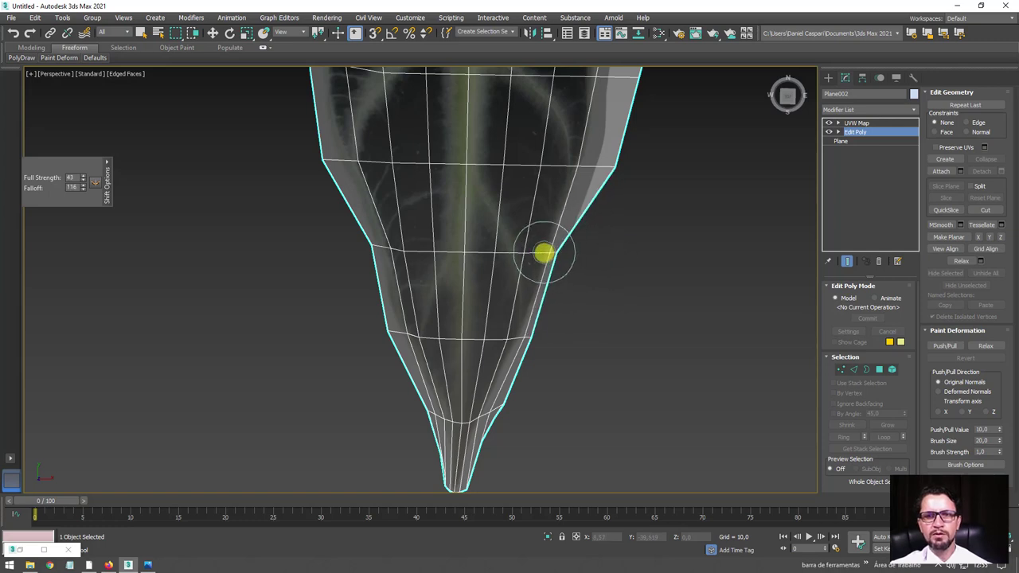
pyautogui.keyDown('ctrl'); pyautogui.keyDown('shift'); pyautogui.moveTo(625, 220); pyautogui.dragTo(621, 145); pyautogui.keyUp('shift'); pyautogui.keyUp('ctrl')
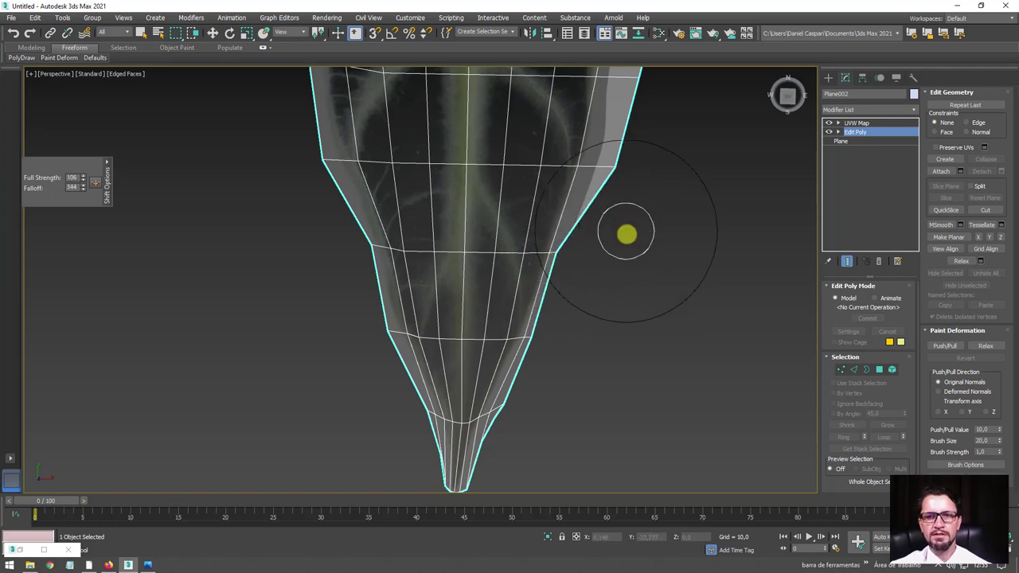
pyautogui.keyDown('ctrl'); pyautogui.keyDown('shift'); pyautogui.moveTo(626, 231); pyautogui.dragTo(628, 284); pyautogui.keyUp('shift'); pyautogui.keyUp('ctrl')
pyautogui.moveTo(610, 182); pyautogui.dragTo(583, 167)
pyautogui.scroll(3, 590, 398)
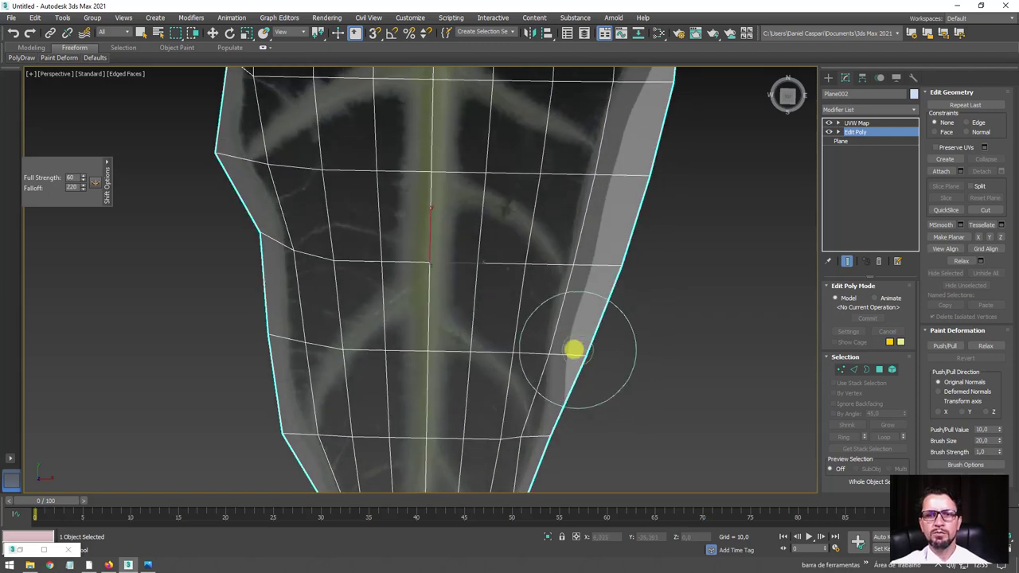
pyautogui.moveTo(601, 263); pyautogui.dragTo(570, 262)
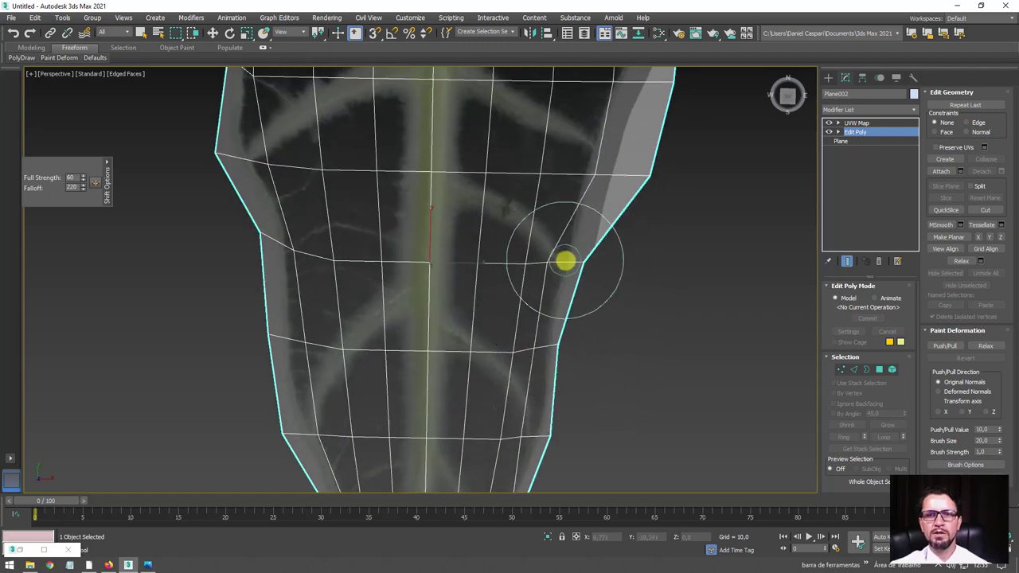
pyautogui.moveTo(644, 171); pyautogui.dragTo(606, 173)
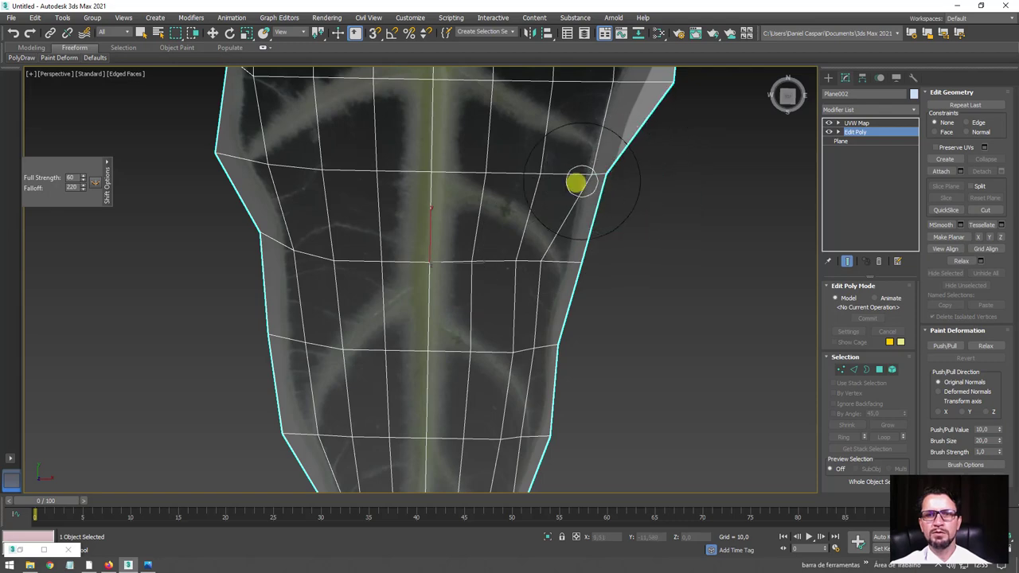
pyautogui.moveTo(547, 178); pyautogui.dragTo(572, 250, button='middle')
pyautogui.moveTo(660, 290); pyautogui.dragTo(614, 266)
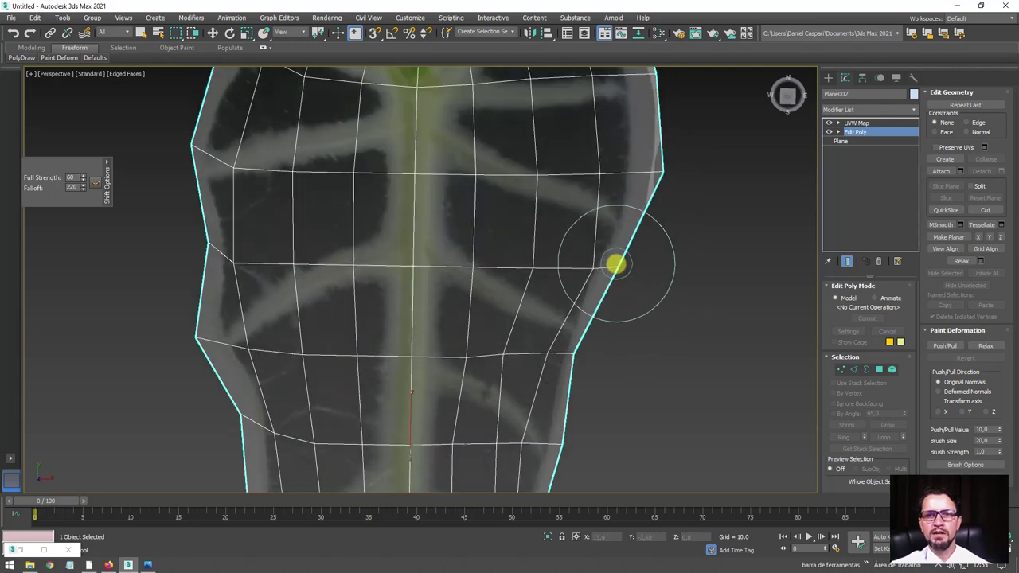
pyautogui.moveTo(644, 183); pyautogui.dragTo(637, 175)
pyautogui.moveTo(651, 223); pyautogui.dragTo(653, 246, button='middle')
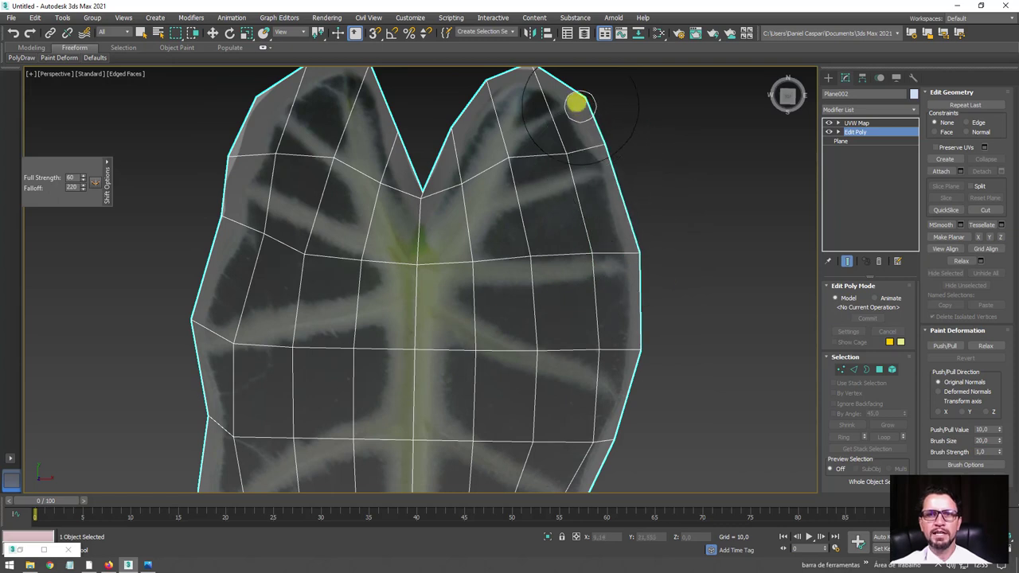
pyautogui.moveTo(592, 91); pyautogui.dragTo(550, 200, button='middle')
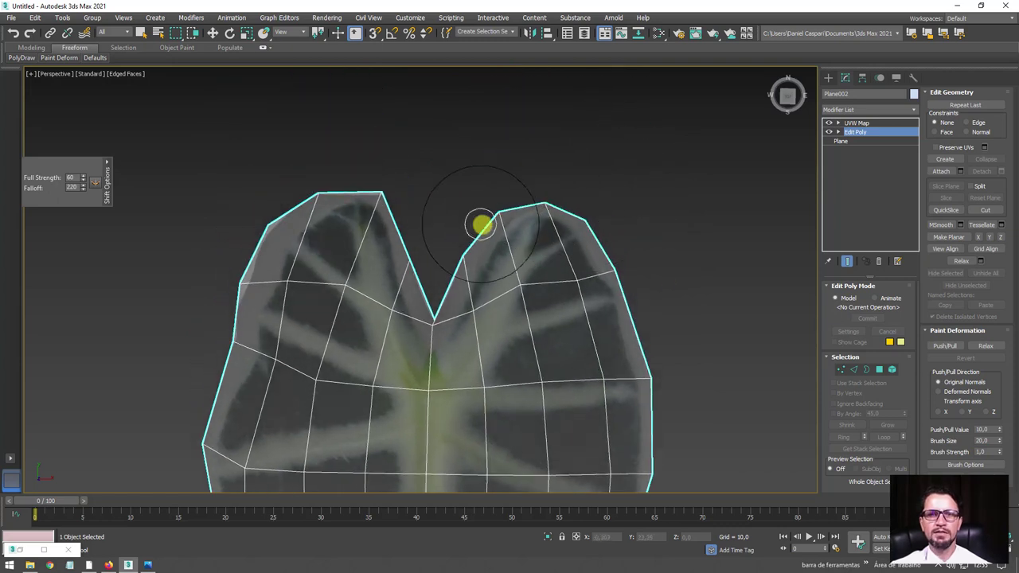
# Pull the central notch lower into a sharper V, then switch to Select and Move.
pyautogui.moveTo(438, 320); pyautogui.dragTo(418, 389)
pyautogui.scroll(-2, 410, 370)
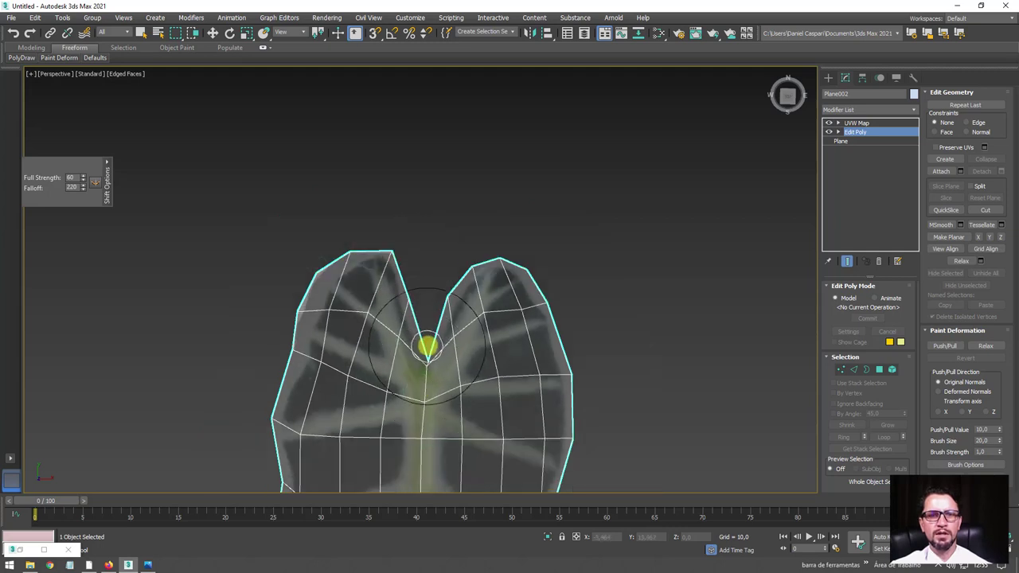
pyautogui.moveTo(426, 346)
pyautogui.mouseDown(button='middle')
pyautogui.moveTo(443, 311)
pyautogui.moveTo(437, 280)
pyautogui.mouseUp(button='middle')
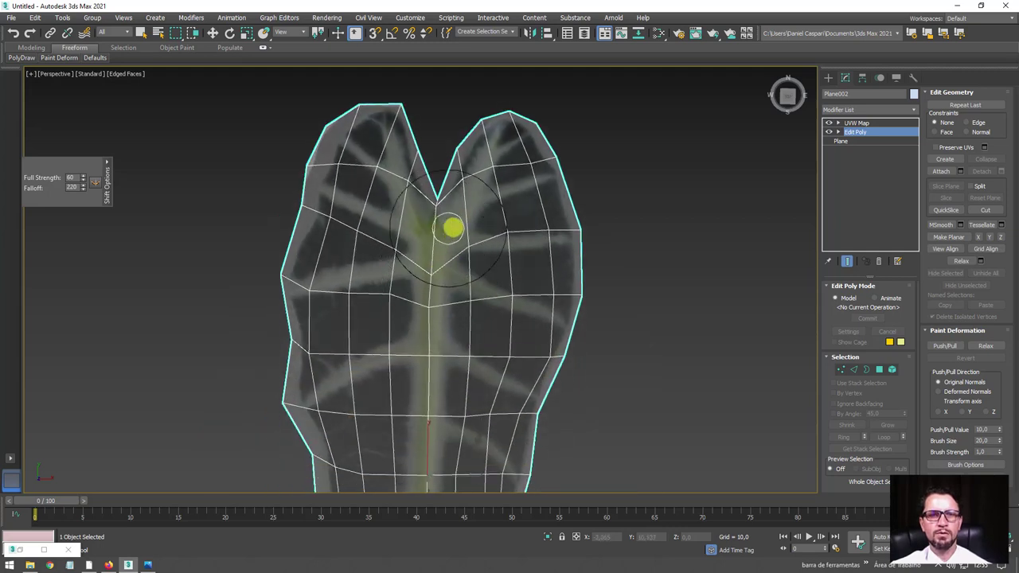
pyautogui.scroll(4, 450, 227)
pyautogui.keyDown('ctrl'); pyautogui.keyDown('shift'); pyautogui.moveTo(423, 215); pyautogui.dragTo(417, 220); pyautogui.keyUp('shift'); pyautogui.keyUp('ctrl')
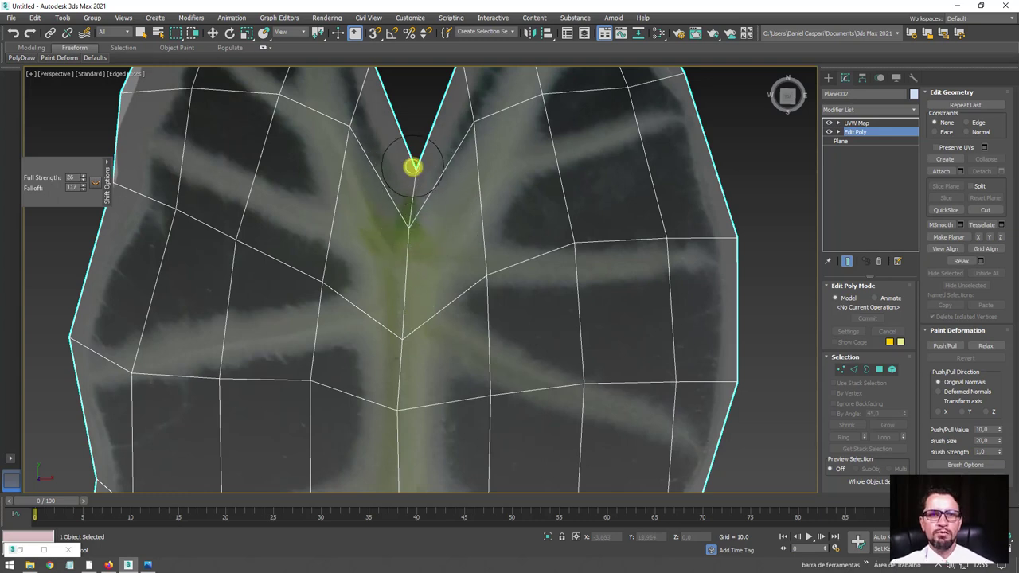
pyautogui.scroll(-5, 414, 191)
pyautogui.press('w')
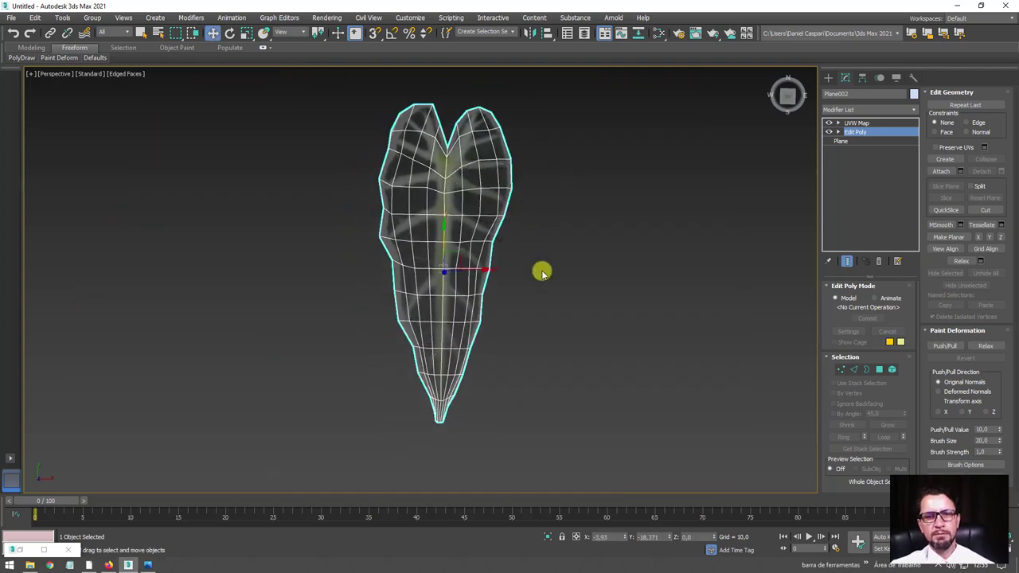
pyautogui.keyDown('alt'); pyautogui.moveTo(517, 344); pyautogui.dragTo(250, 514, button='middle'); pyautogui.keyUp('alt')
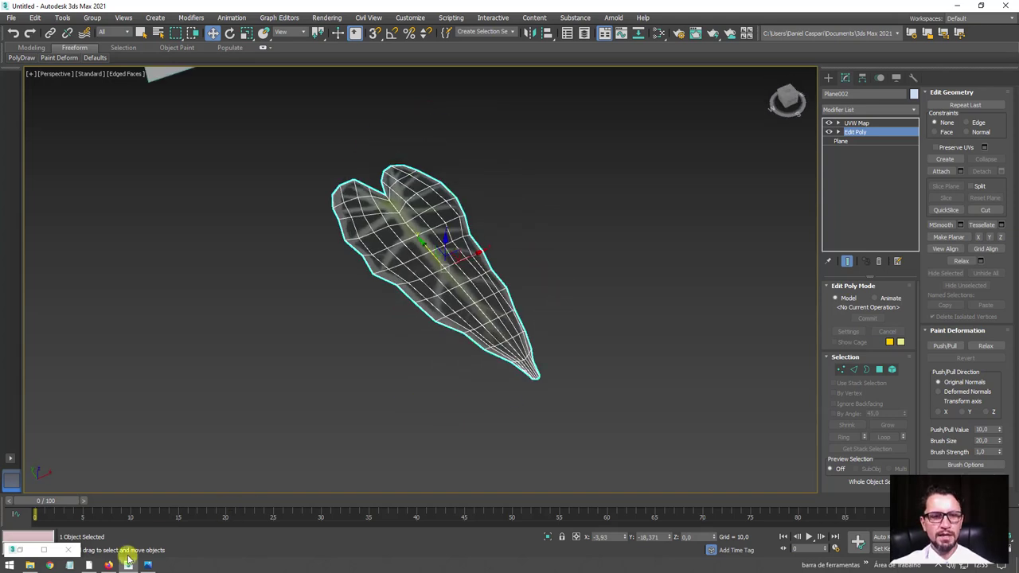
# View reference photo 20200608_093823 from the tutorial folder and sketch the leaf's curve on it.
pyautogui.click(30, 566)
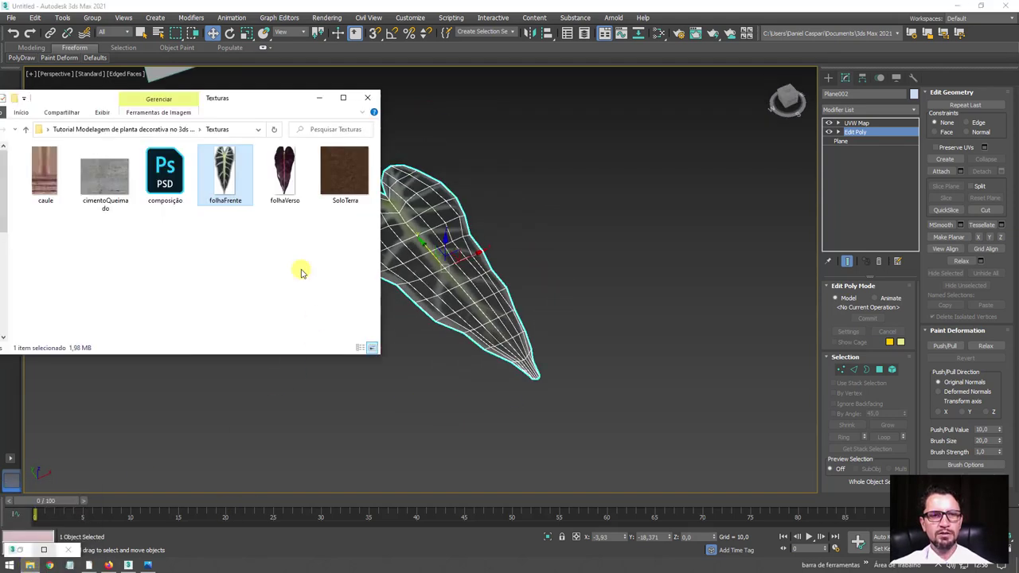
pyautogui.moveTo(290, 101); pyautogui.dragTo(459, 137)
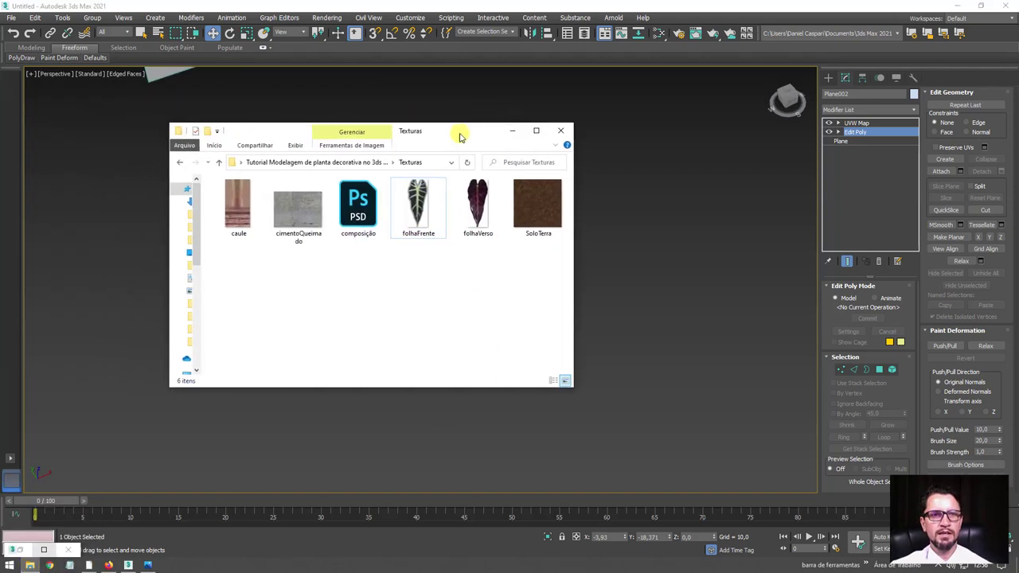
pyautogui.click(314, 162)
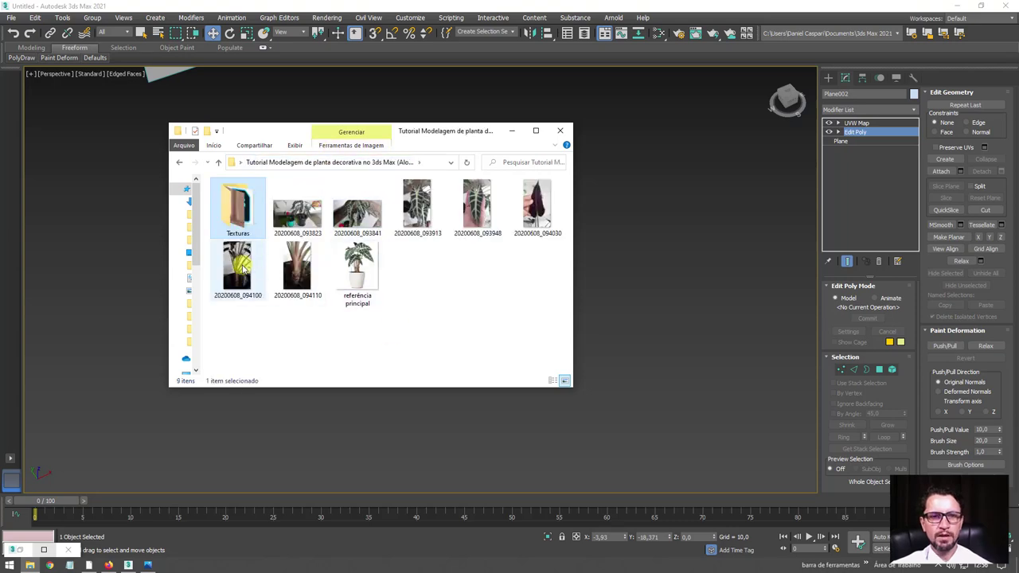
pyautogui.doubleClick(313, 211)
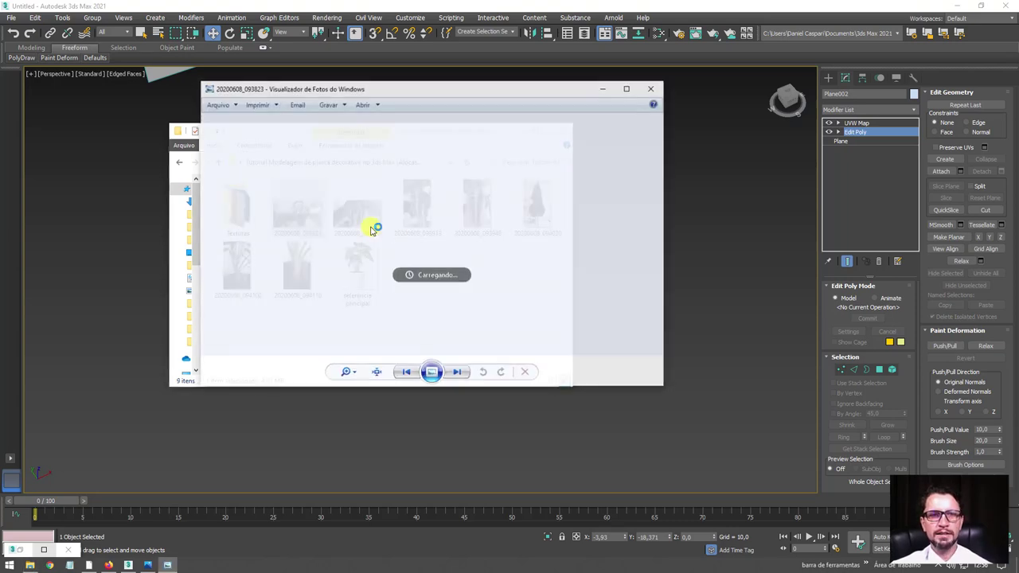
pyautogui.scroll(2, 572, 177)
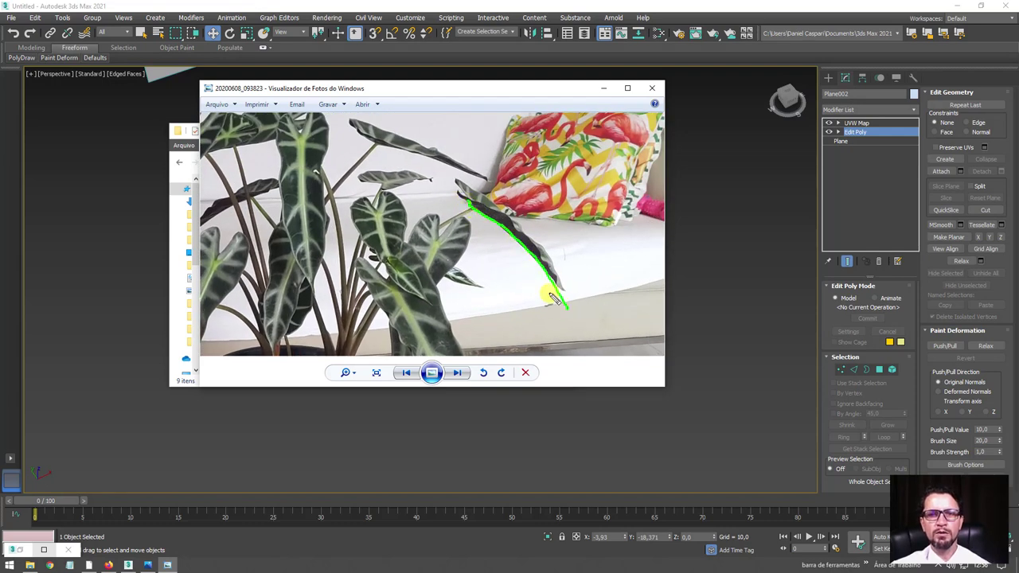
pyautogui.moveTo(451, 261); pyautogui.dragTo(482, 348)
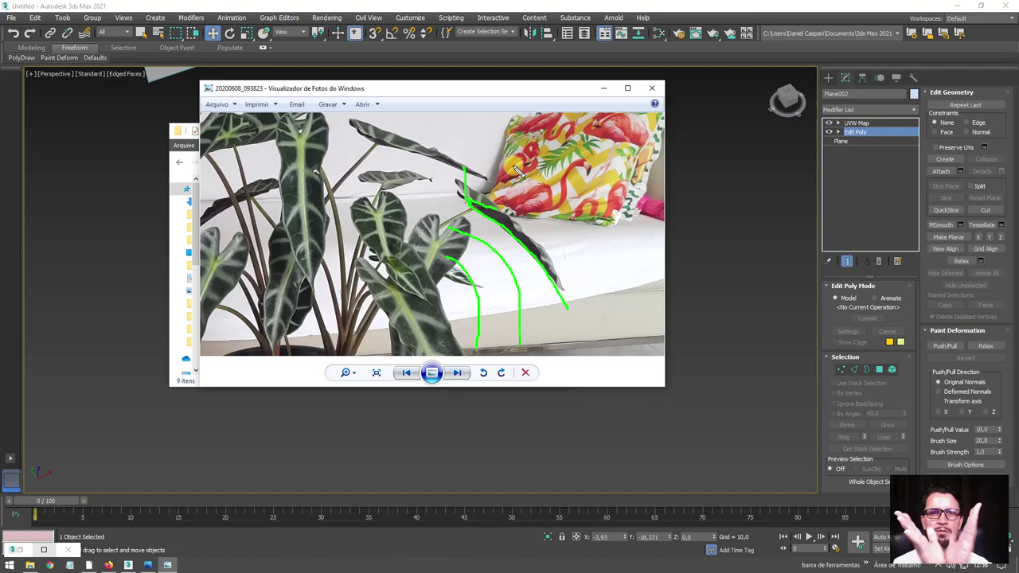
pyautogui.press('Escape')
# Close the photo viewer and select the UVW Map in the leaf's modifier stack.
pyautogui.click(652, 87)
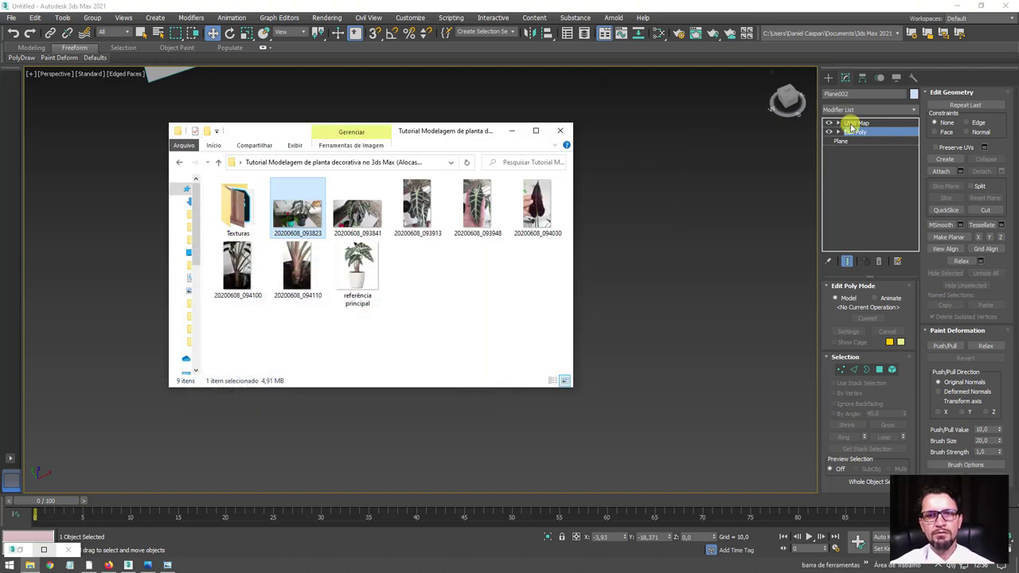
pyautogui.click(864, 121)
pyautogui.click(857, 123)
pyautogui.keyDown('alt'); pyautogui.moveTo(622, 226); pyautogui.dragTo(828, 146, button='middle'); pyautogui.keyUp('alt')
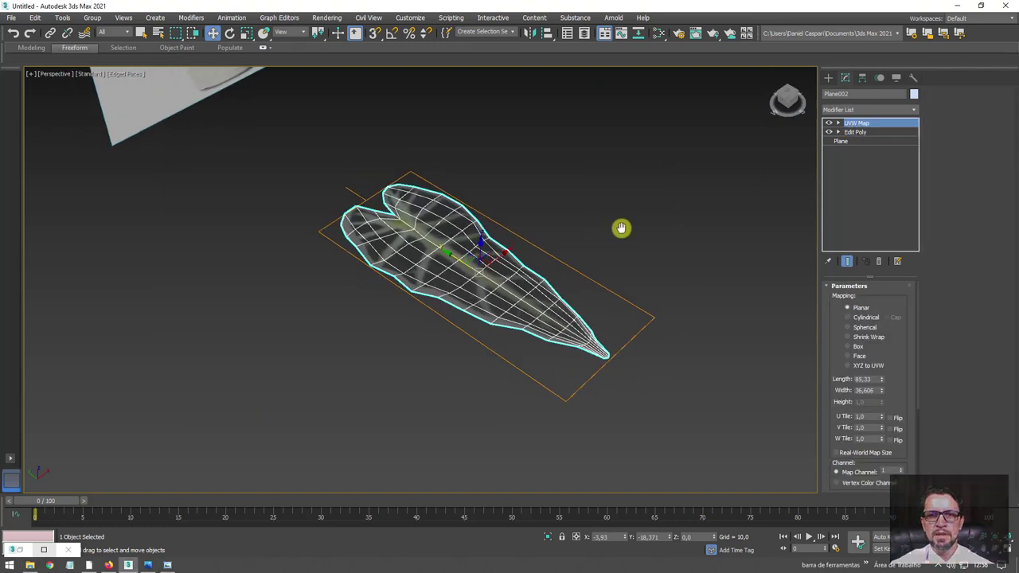
# Add a Bend modifier with angle 60.5 and bring up Material #27 in the Slate Material Editor.
pyautogui.click(913, 110)
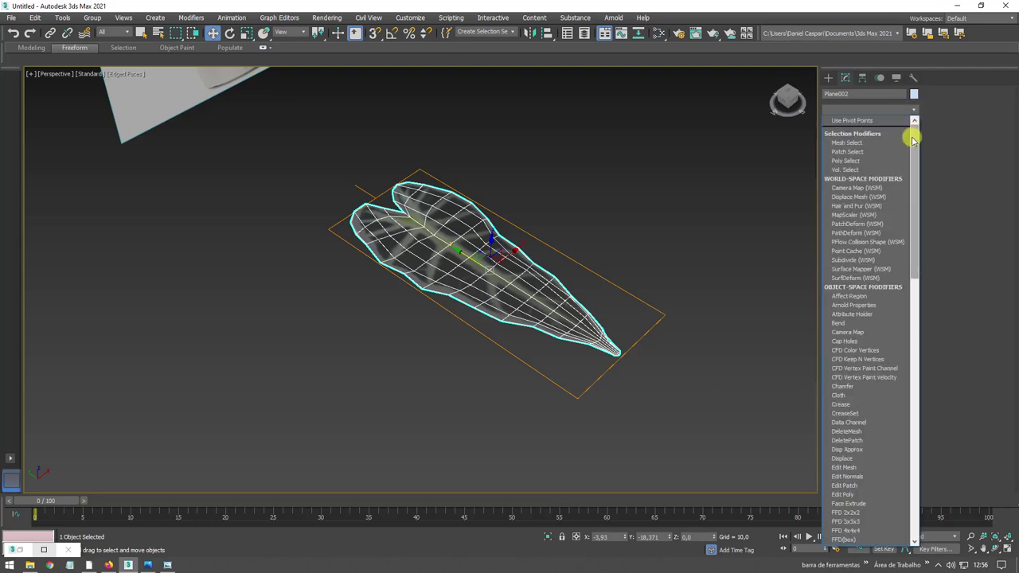
pyautogui.scroll(-2, 865, 221)
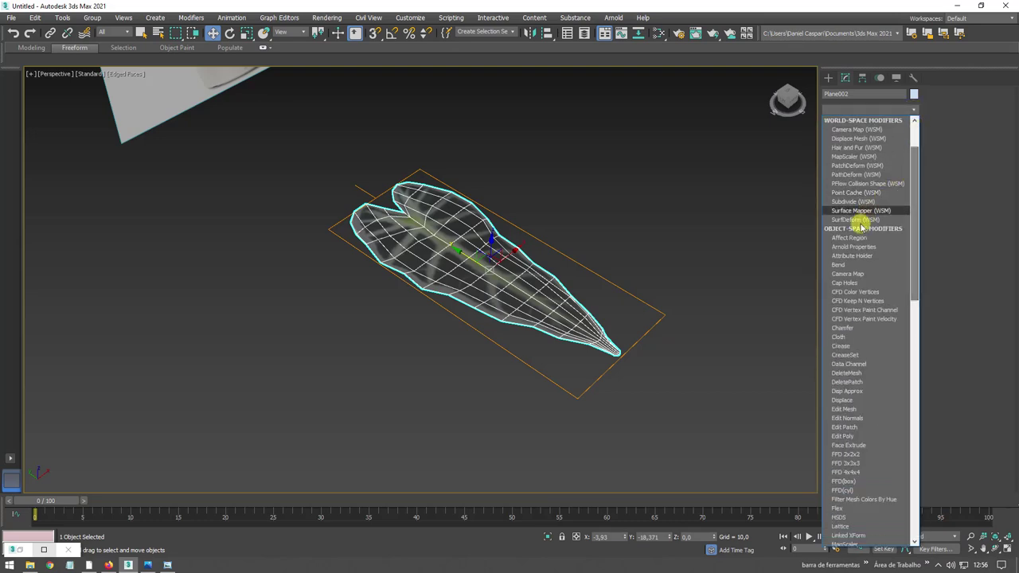
pyautogui.click(850, 264)
pyautogui.moveTo(584, 278)
pyautogui.keyDown('alt'); pyautogui.mouseDown(button='middle')
pyautogui.moveTo(519, 266)
pyautogui.moveTo(594, 288)
pyautogui.mouseUp(button='middle'); pyautogui.keyUp('alt')
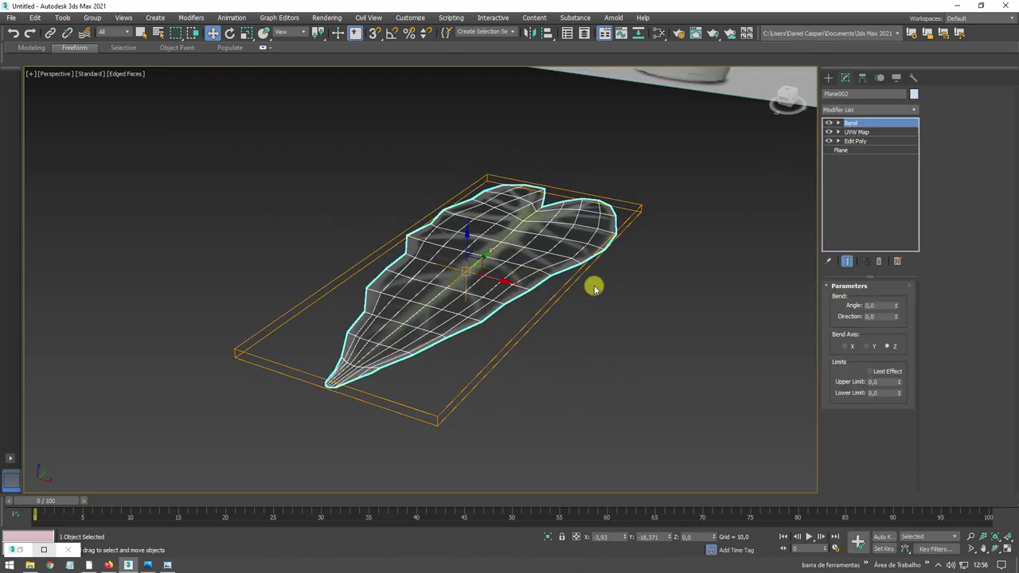
pyautogui.moveTo(897, 309); pyautogui.dragTo(861, 263)
pyautogui.moveTo(530, 302)
pyautogui.keyDown('alt'); pyautogui.mouseDown(button='middle')
pyautogui.moveTo(576, 181)
pyautogui.moveTo(486, 289)
pyautogui.moveTo(485, 258)
pyautogui.mouseUp(button='middle'); pyautogui.keyUp('alt')
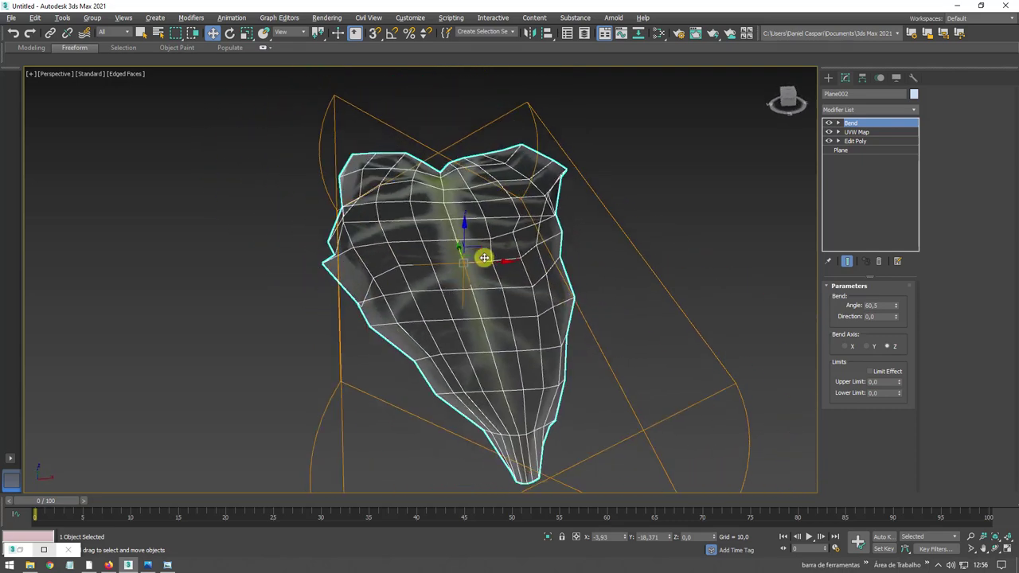
pyautogui.click(658, 33)
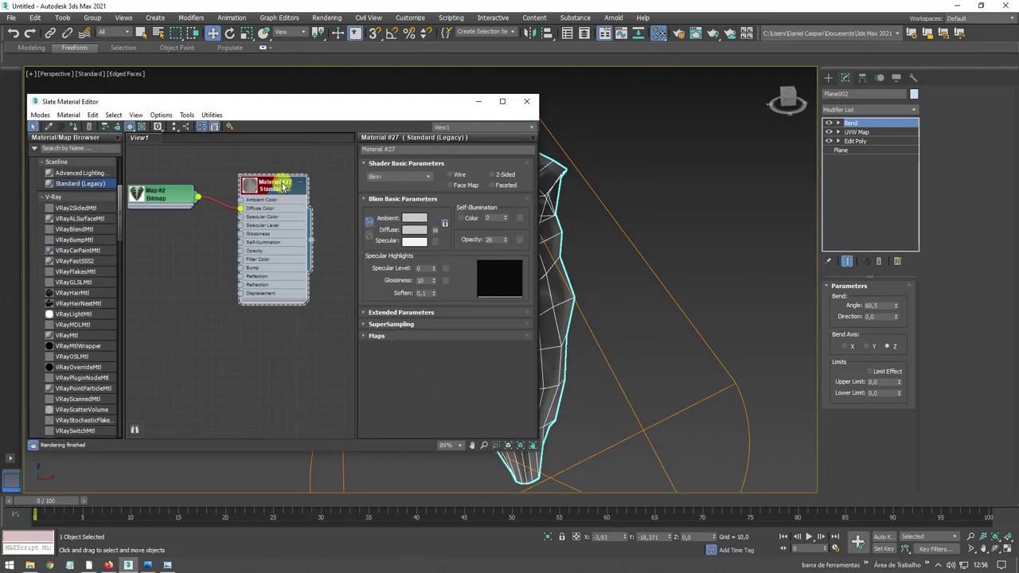
# Set Material #27's opacity to 100 and close the Slate Material Editor.
pyautogui.moveTo(506, 240); pyautogui.dragTo(510, 111)
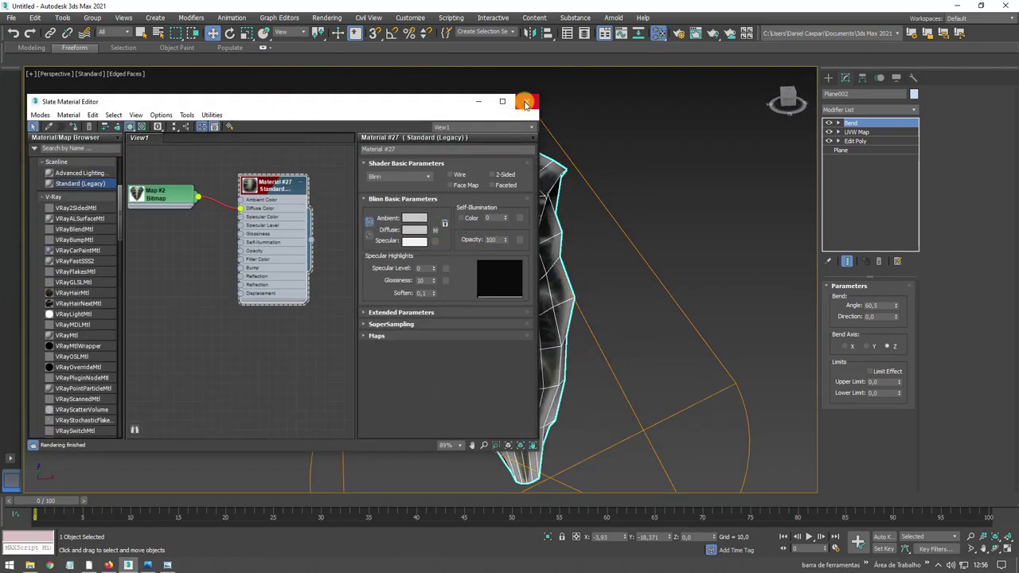
pyautogui.press('m')
pyautogui.moveTo(578, 129)
pyautogui.keyDown('alt'); pyautogui.mouseDown(button='middle')
pyautogui.moveTo(601, 292)
pyautogui.moveTo(674, 303)
pyautogui.moveTo(598, 314)
pyautogui.moveTo(642, 266)
pyautogui.moveTo(675, 274)
pyautogui.moveTo(668, 262)
pyautogui.mouseUp(button='middle'); pyautogui.keyUp('alt')
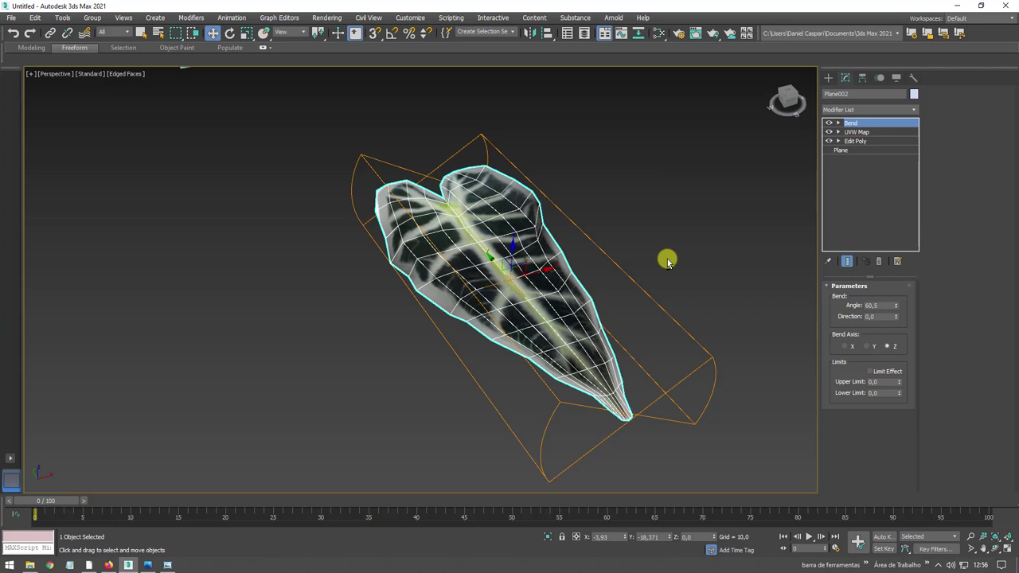
# Arch the leaf lengthwise with a Bend of angle -64.5, direction 90, on the Y axis.
pyautogui.click(868, 345)
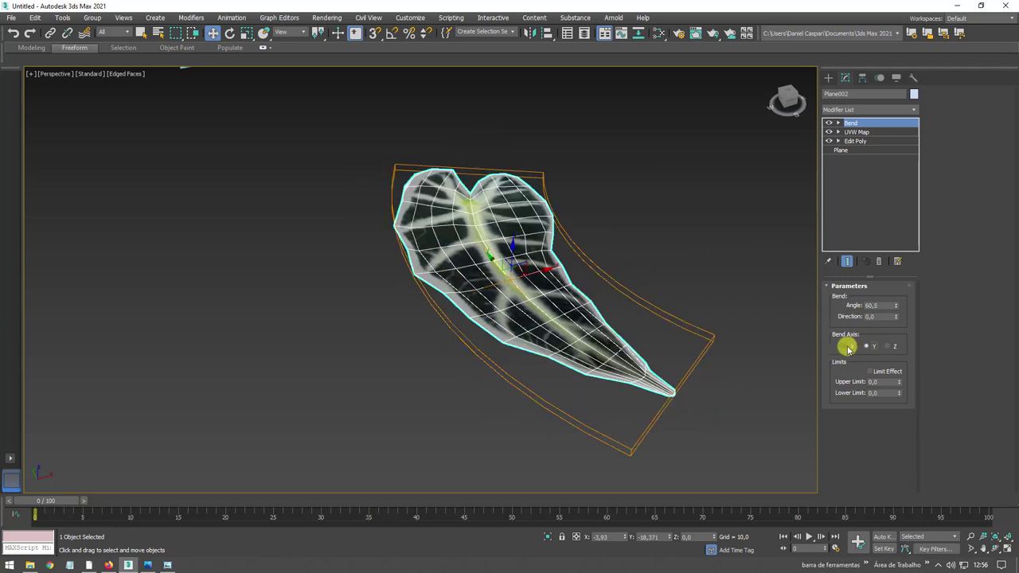
pyautogui.click(846, 347)
pyautogui.keyDown('alt'); pyautogui.moveTo(683, 337); pyautogui.dragTo(803, 354, button='middle'); pyautogui.keyUp('alt')
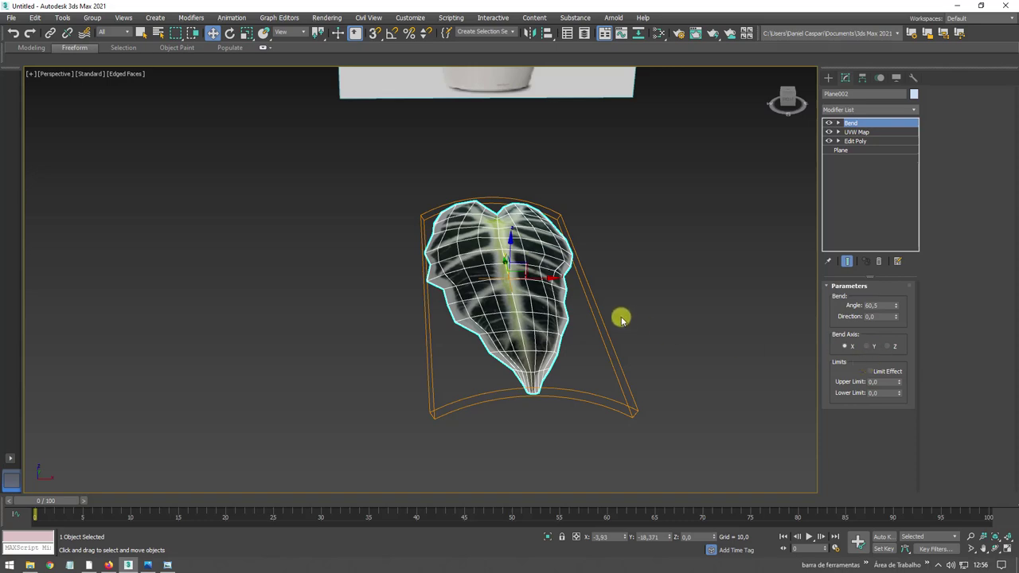
pyautogui.keyDown('alt'); pyautogui.moveTo(622, 319); pyautogui.dragTo(664, 330, button='middle'); pyautogui.keyUp('alt')
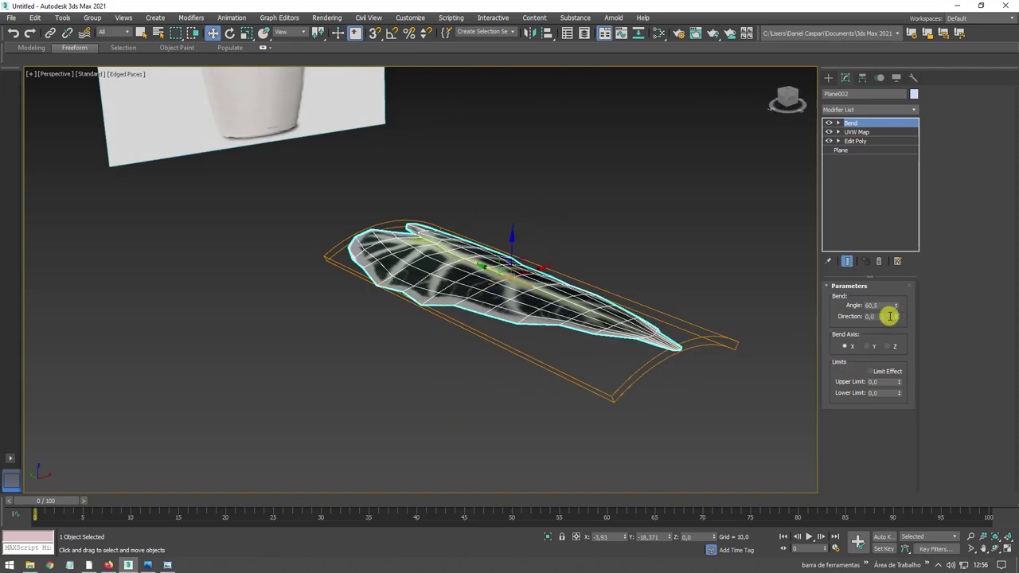
pyautogui.moveTo(895, 309)
pyautogui.mouseDown()
pyautogui.moveTo(895, 262)
pyautogui.moveTo(905, 395)
pyautogui.moveTo(897, 260)
pyautogui.moveTo(921, 458)
pyautogui.mouseUp()
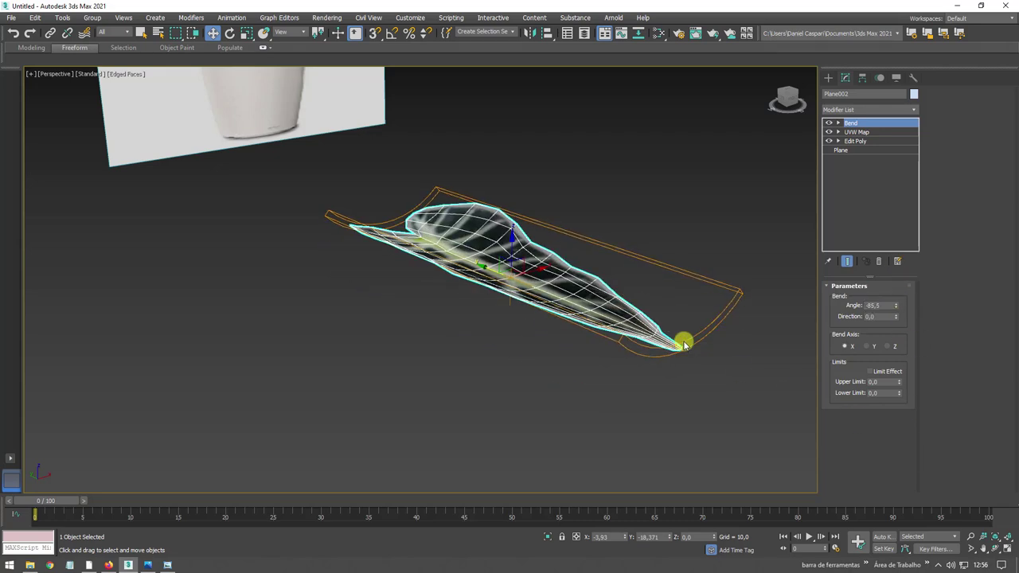
pyautogui.keyDown('alt'); pyautogui.moveTo(683, 341); pyautogui.dragTo(661, 346, button='middle'); pyautogui.keyUp('alt')
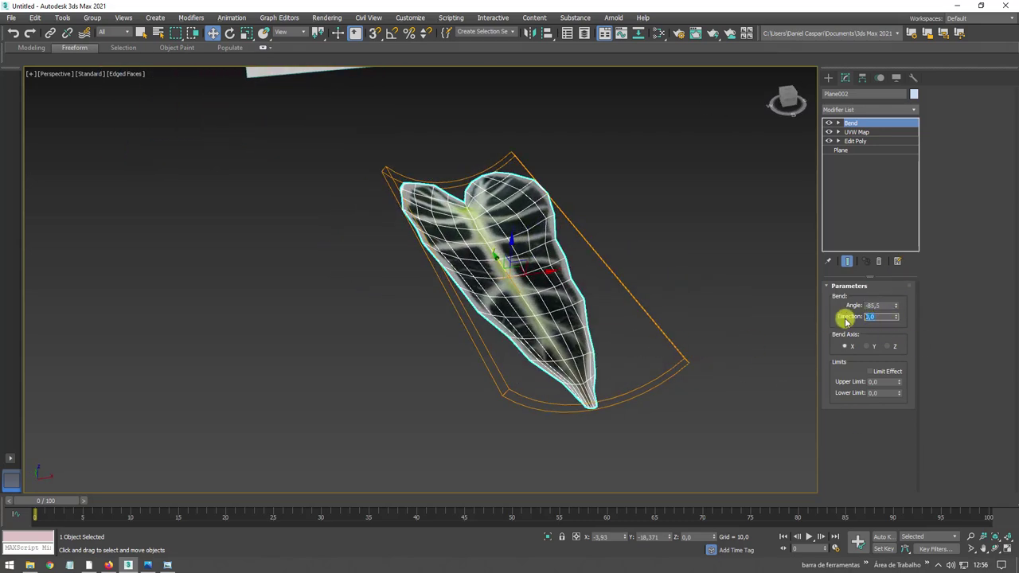
pyautogui.write('90')
pyautogui.press('Return')
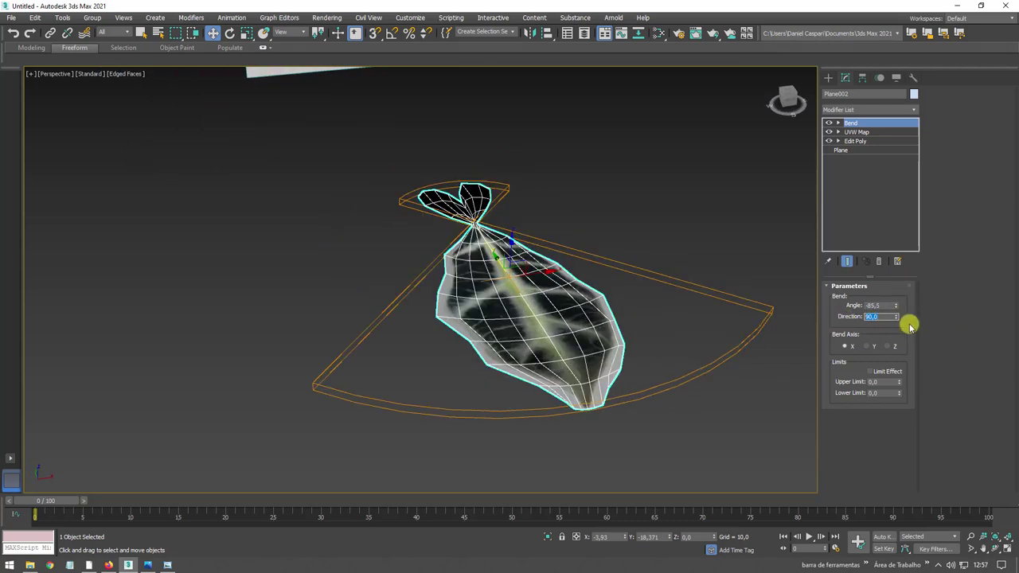
pyautogui.moveTo(899, 300)
pyautogui.mouseDown()
pyautogui.moveTo(903, 200)
pyautogui.moveTo(884, 328)
pyautogui.moveTo(894, 239)
pyautogui.moveTo(901, 364)
pyautogui.mouseUp()
pyautogui.click(867, 347)
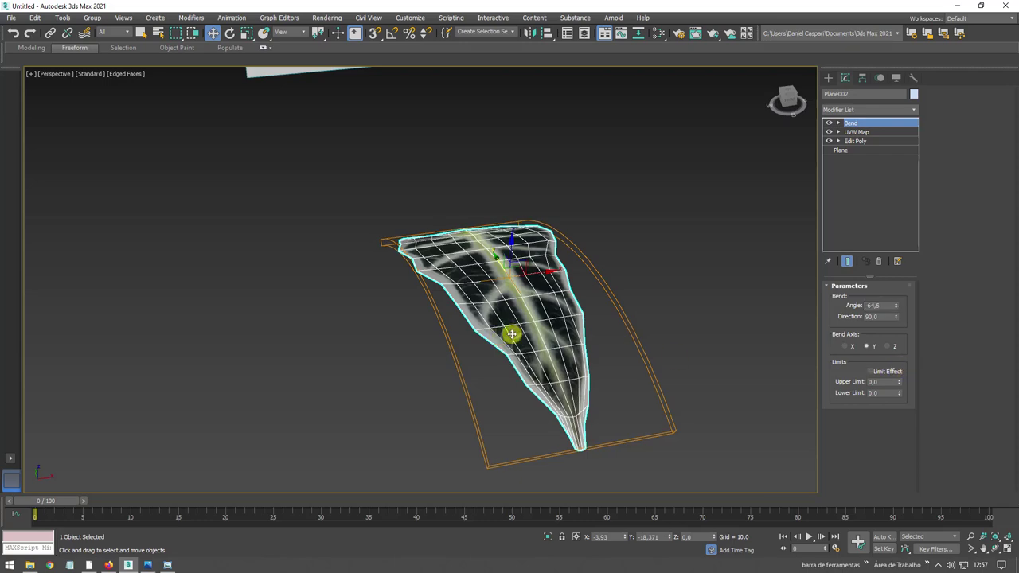
pyautogui.moveTo(511, 334)
pyautogui.keyDown('alt'); pyautogui.mouseDown(button='middle')
pyautogui.moveTo(601, 295)
pyautogui.moveTo(575, 282)
pyautogui.moveTo(563, 336)
pyautogui.mouseUp(button='middle'); pyautogui.keyUp('alt')
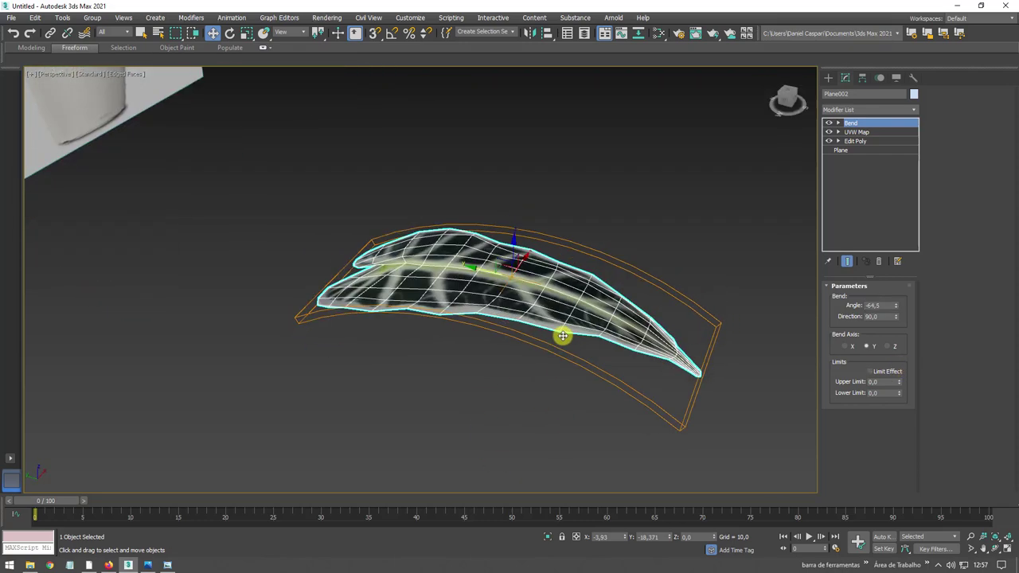
# Turn off the first Bend and add a second Bend modifier above UVW Map.
pyautogui.click(830, 124)
pyautogui.click(875, 132)
pyautogui.click(916, 109)
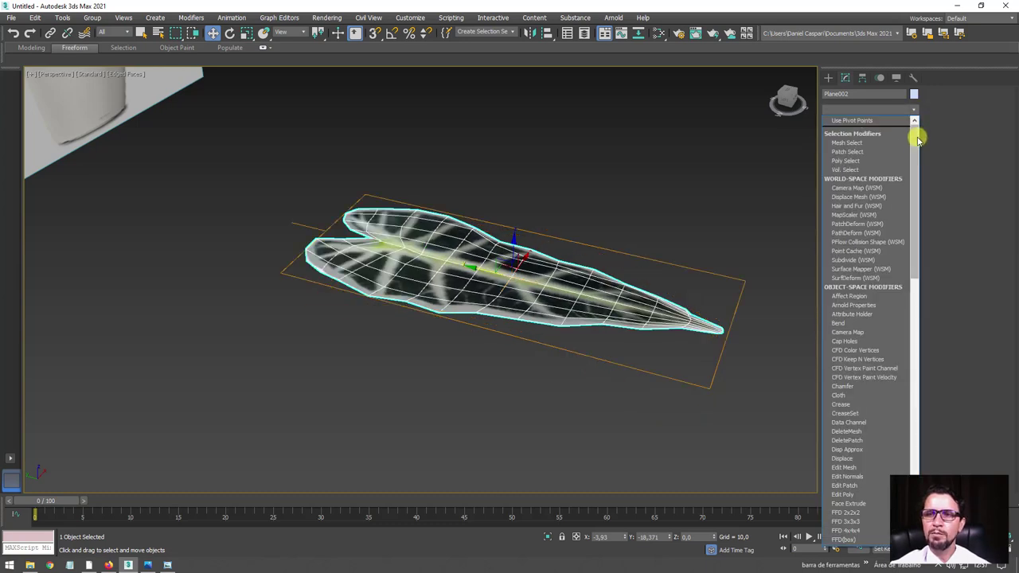
pyautogui.scroll(-1, 866, 238)
pyautogui.click(853, 308)
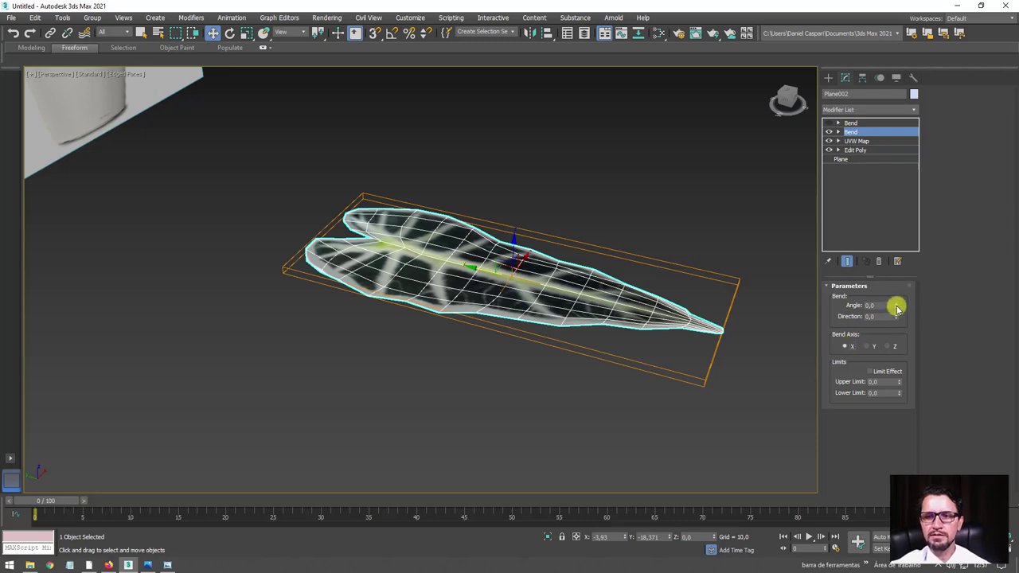
# Curl the leaf across its width with a -74.5 second bend, then open the Slate Material Editor.
pyautogui.moveTo(898, 309); pyautogui.dragTo(574, 312)
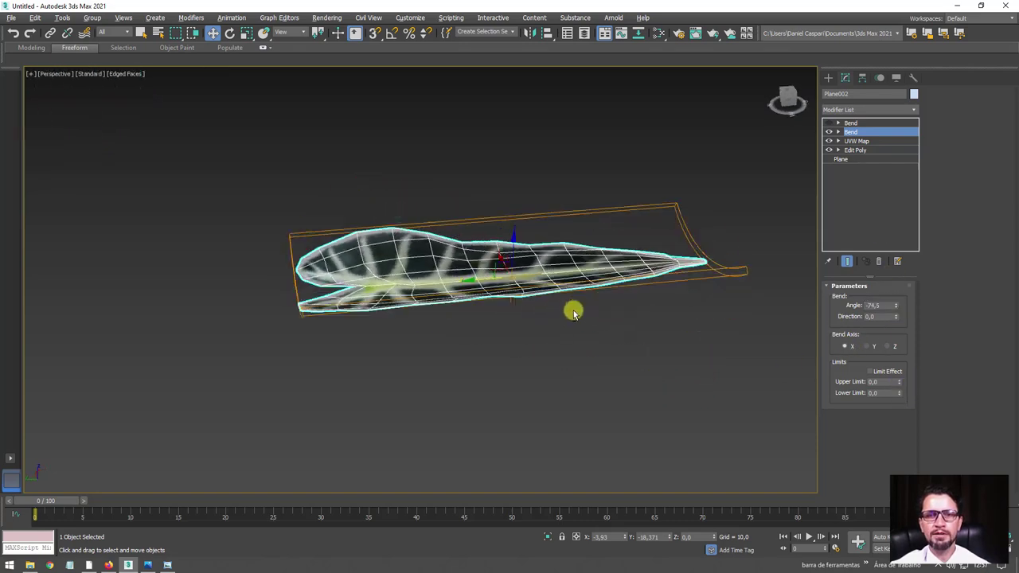
pyautogui.moveTo(573, 313)
pyautogui.keyDown('alt'); pyautogui.mouseDown(button='middle')
pyautogui.moveTo(610, 307)
pyautogui.moveTo(471, 298)
pyautogui.moveTo(430, 284)
pyautogui.moveTo(451, 304)
pyautogui.mouseUp(button='middle'); pyautogui.keyUp('alt')
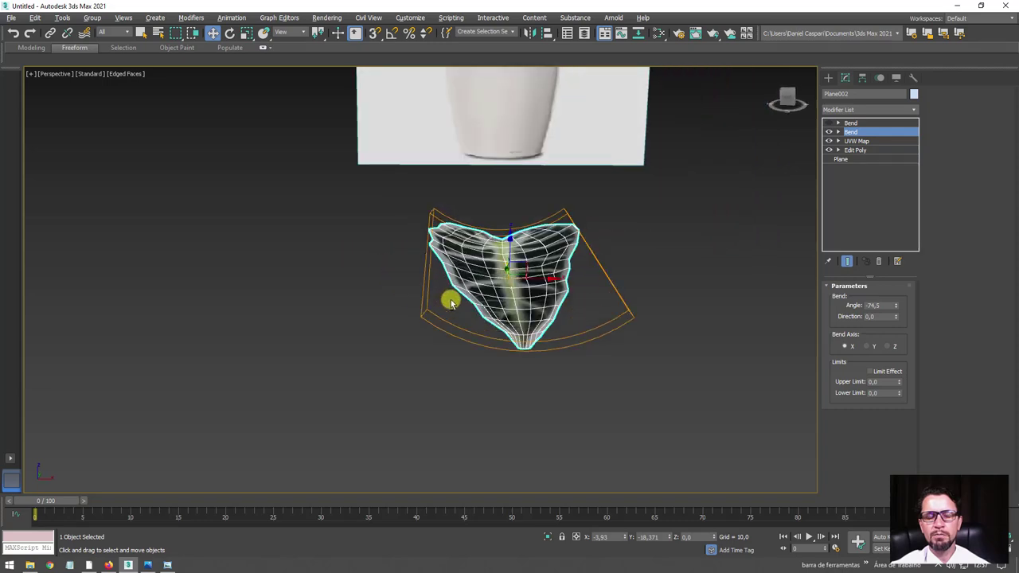
pyautogui.click(848, 123)
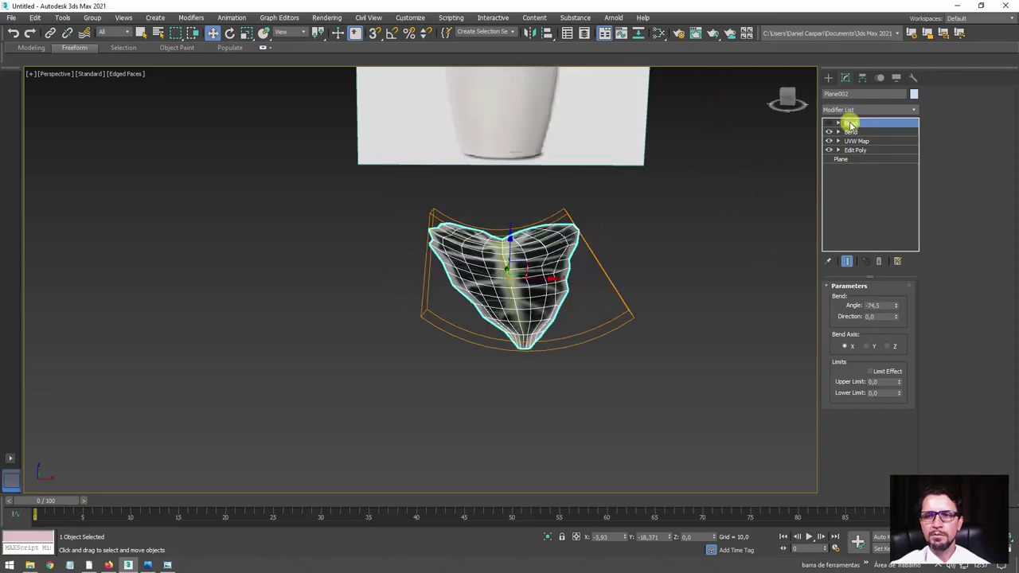
pyautogui.moveTo(569, 276)
pyautogui.keyDown('alt'); pyautogui.mouseDown(button='middle')
pyautogui.moveTo(653, 287)
pyautogui.moveTo(520, 353)
pyautogui.moveTo(596, 216)
pyautogui.moveTo(581, 175)
pyautogui.moveTo(441, 225)
pyautogui.mouseUp(button='middle'); pyautogui.keyUp('alt')
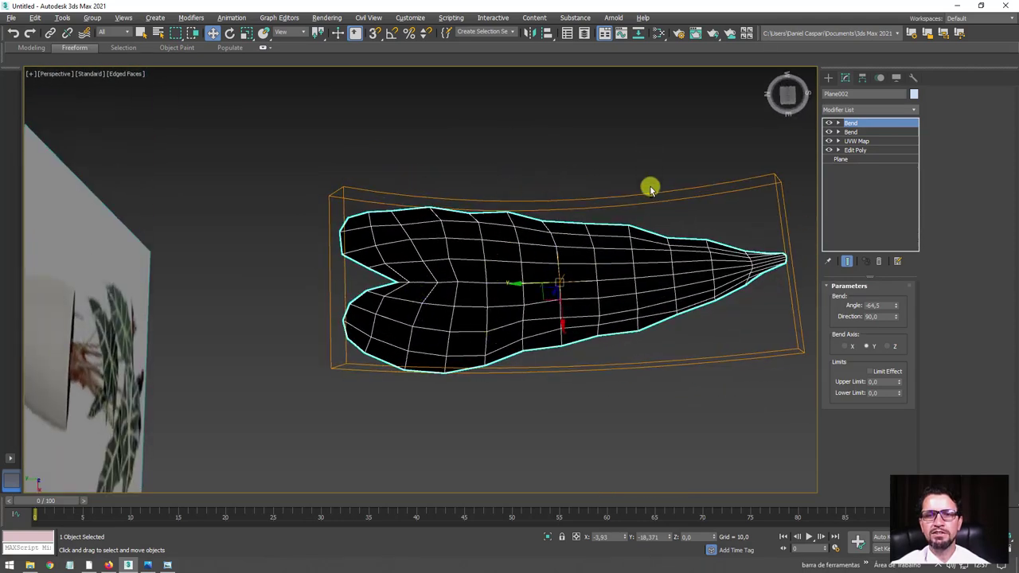
pyautogui.moveTo(650, 189)
pyautogui.keyDown('alt'); pyautogui.mouseDown(button='middle')
pyautogui.moveTo(584, 348)
pyautogui.moveTo(632, 175)
pyautogui.moveTo(641, 196)
pyautogui.moveTo(624, 175)
pyautogui.moveTo(633, 159)
pyautogui.mouseUp(button='middle'); pyautogui.keyUp('alt')
pyautogui.click(659, 33)
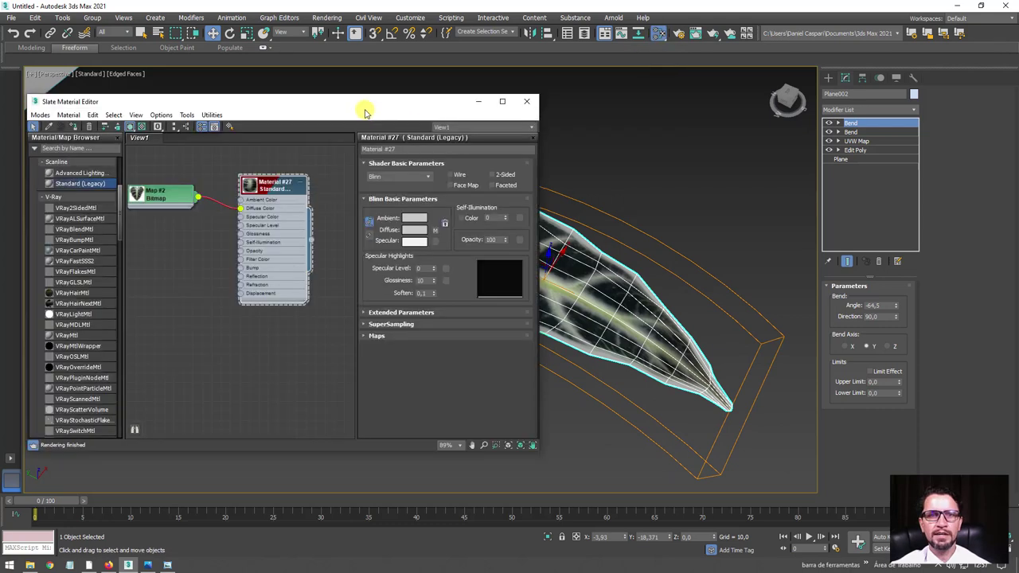
# Delete the old standard Material #27 node.
pyautogui.moveTo(365, 113); pyautogui.dragTo(478, 112)
pyautogui.moveTo(385, 184); pyautogui.dragTo(412, 191)
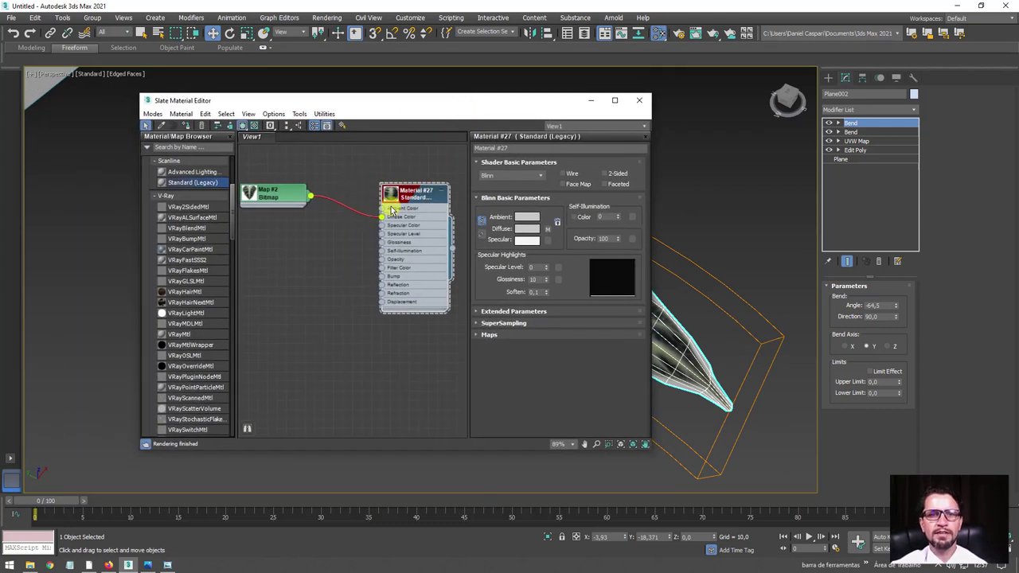
pyautogui.press('Delete')
# Add VRayMtl Material #28 and wire the leaf bitmap Map #2 into its Diffuse slot.
pyautogui.moveTo(281, 194); pyautogui.dragTo(308, 182)
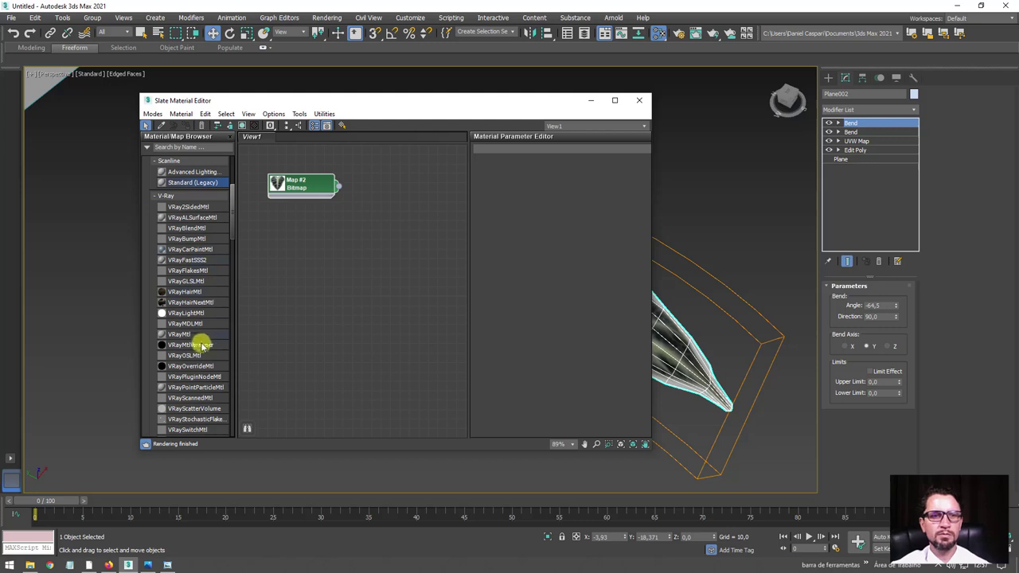
pyautogui.moveTo(179, 336)
pyautogui.mouseDown()
pyautogui.moveTo(348, 237)
pyautogui.moveTo(385, 183)
pyautogui.mouseUp()
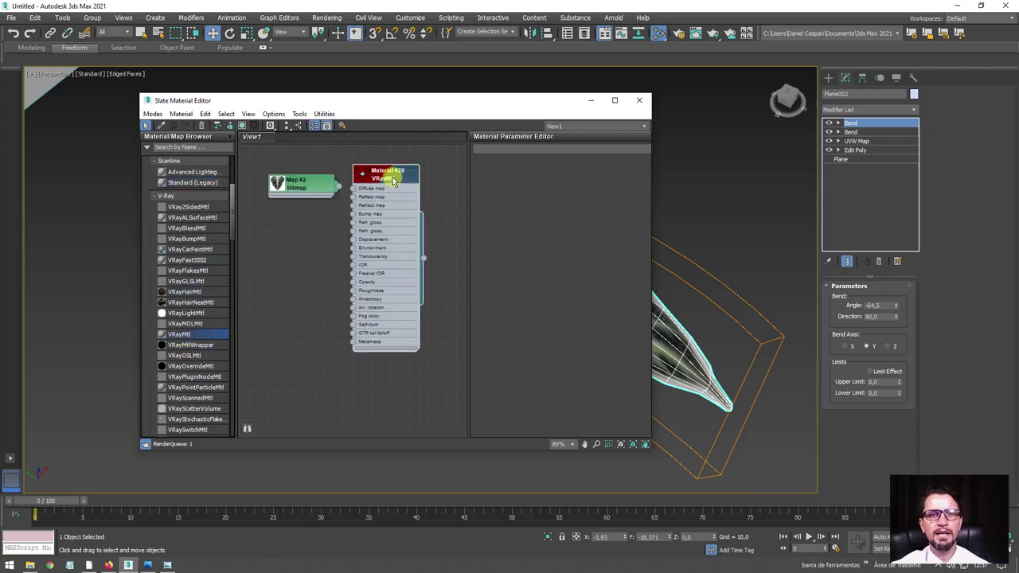
pyautogui.doubleClick(392, 182)
pyautogui.click(412, 169)
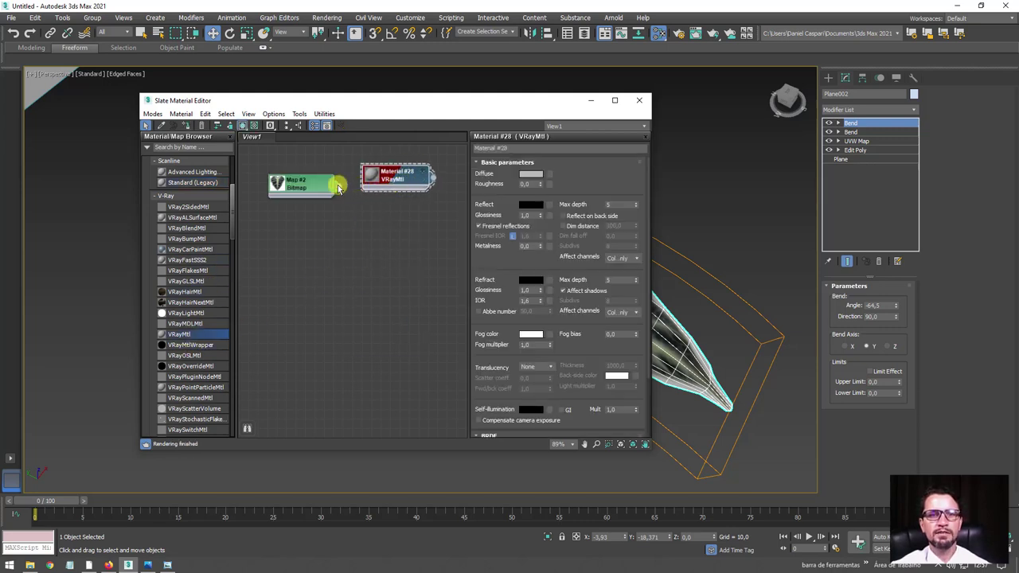
pyautogui.click(382, 181)
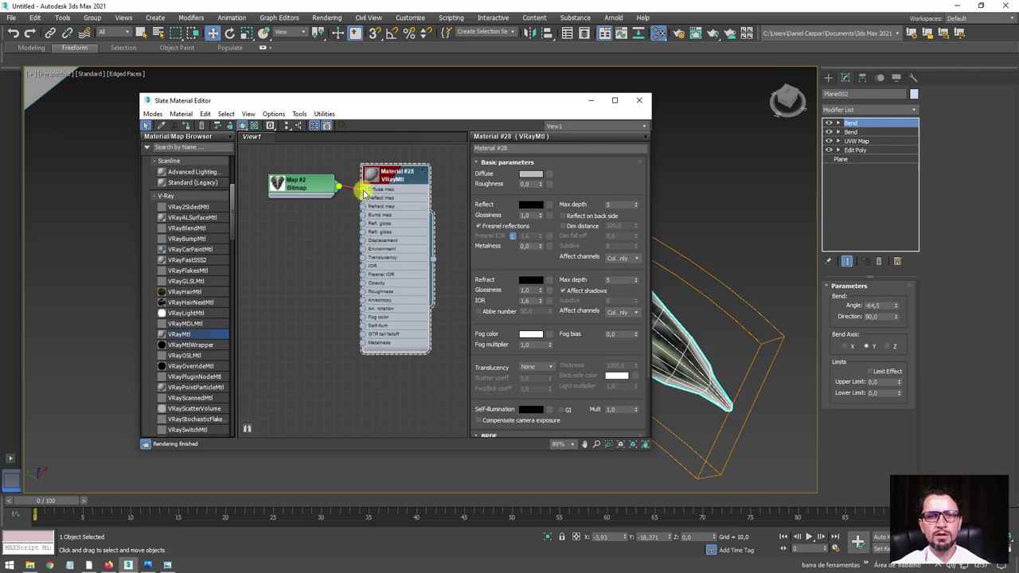
pyautogui.moveTo(363, 192)
pyautogui.mouseDown()
pyautogui.moveTo(383, 199)
pyautogui.moveTo(390, 243)
pyautogui.mouseUp()
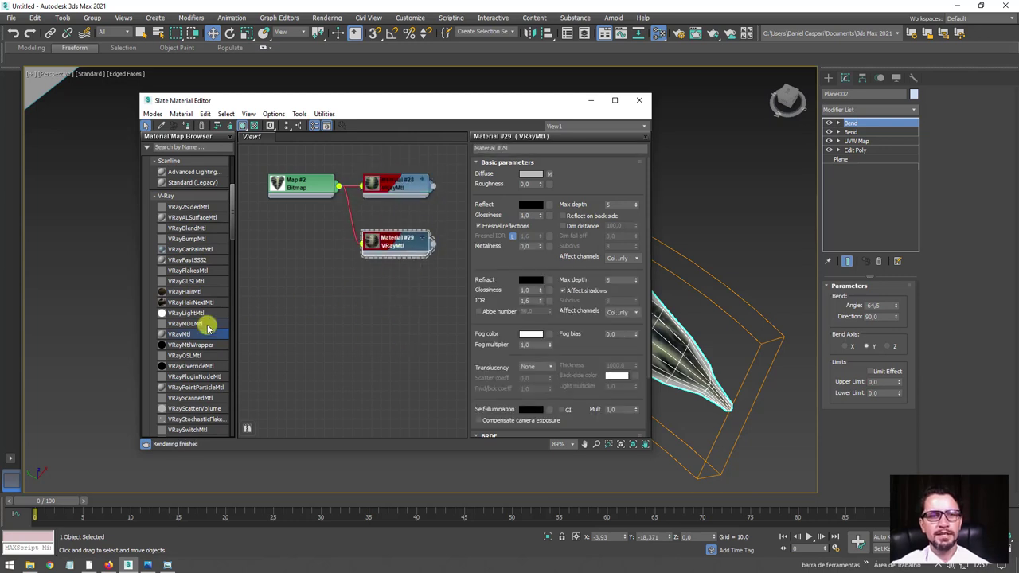
# Drag folhaVerso.jpg from the Texturas folder in as Map #3 and wire it to Material #29.
pyautogui.click(32, 562)
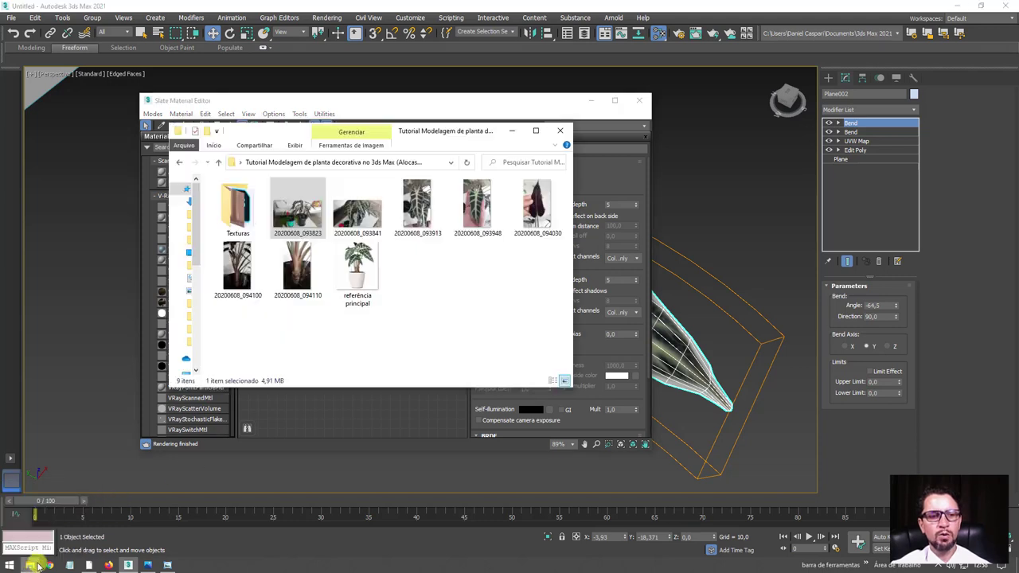
pyautogui.doubleClick(237, 206)
pyautogui.moveTo(438, 138); pyautogui.dragTo(648, 165)
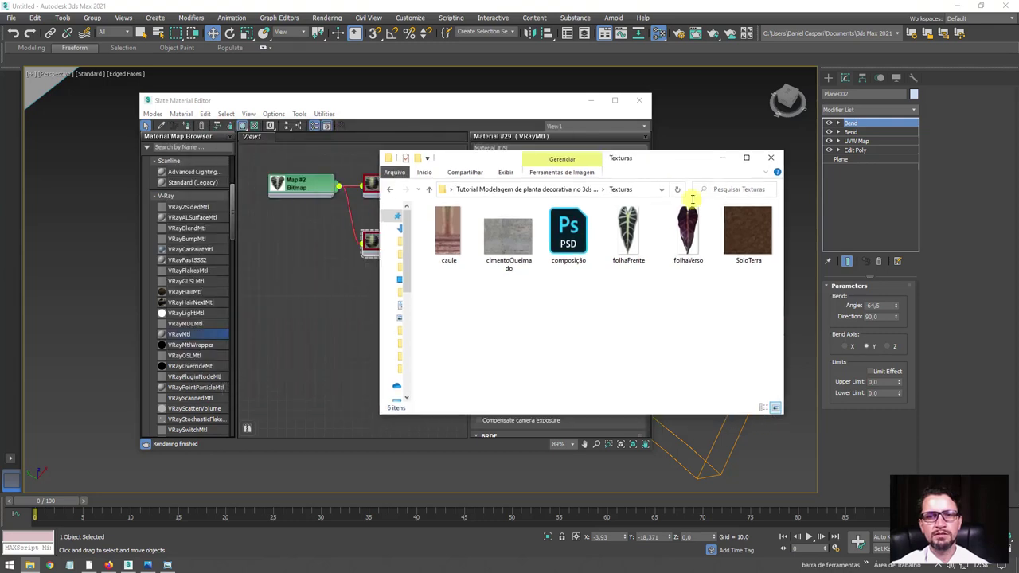
pyautogui.moveTo(688, 231)
pyautogui.mouseDown()
pyautogui.moveTo(698, 171)
pyautogui.moveTo(322, 247)
pyautogui.moveTo(369, 254)
pyautogui.mouseUp()
pyautogui.moveTo(278, 245); pyautogui.dragTo(301, 243)
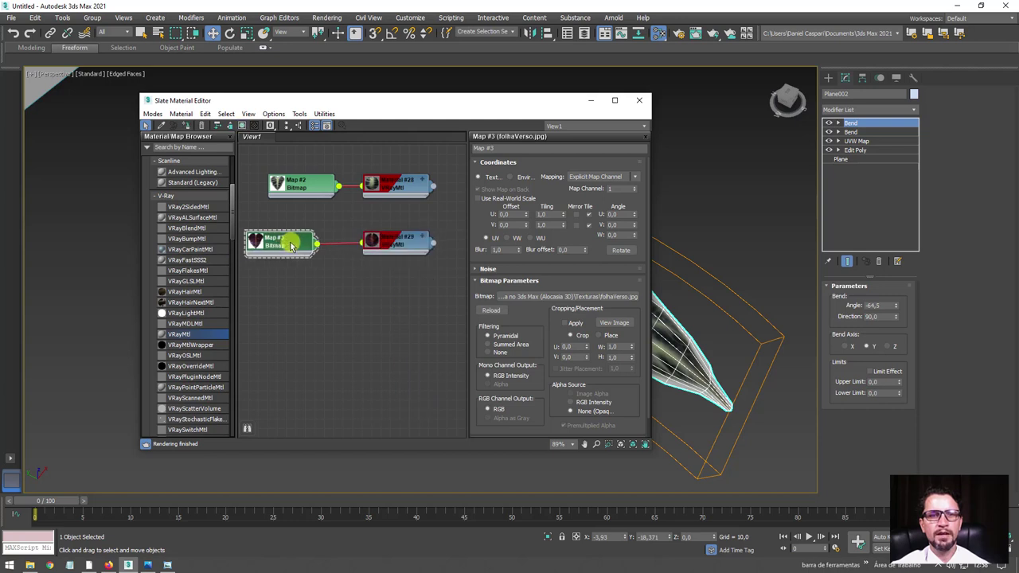
# Add VRay2SidedMtl Material #30 with #28 as front and #29 as back, enabling the back material.
pyautogui.scroll(-3, 377, 250)
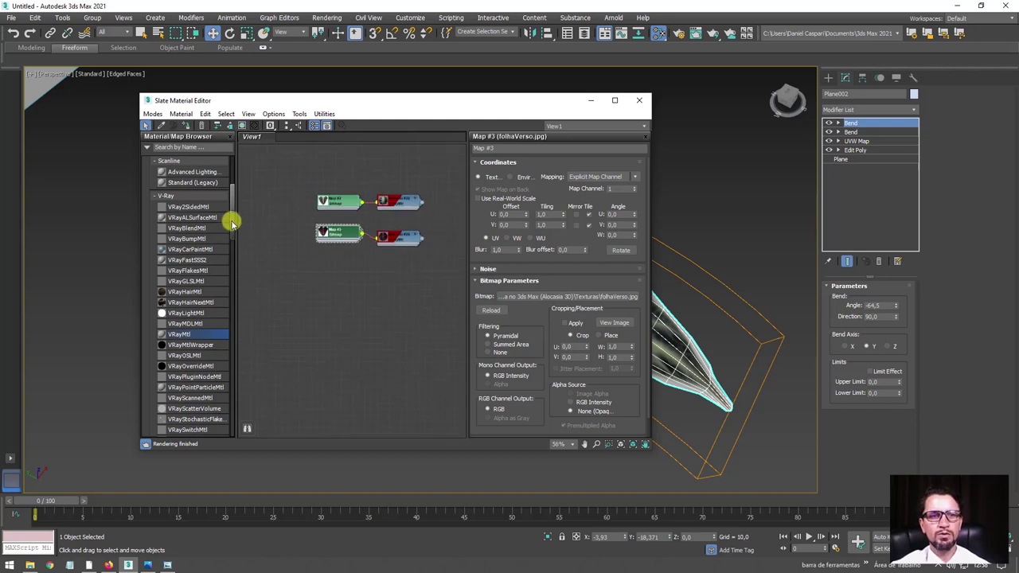
pyautogui.scroll(-1, 232, 226)
pyautogui.scroll(2, 234, 227)
pyautogui.scroll(1, 234, 221)
pyautogui.moveTo(335, 236); pyautogui.dragTo(331, 298, button='middle')
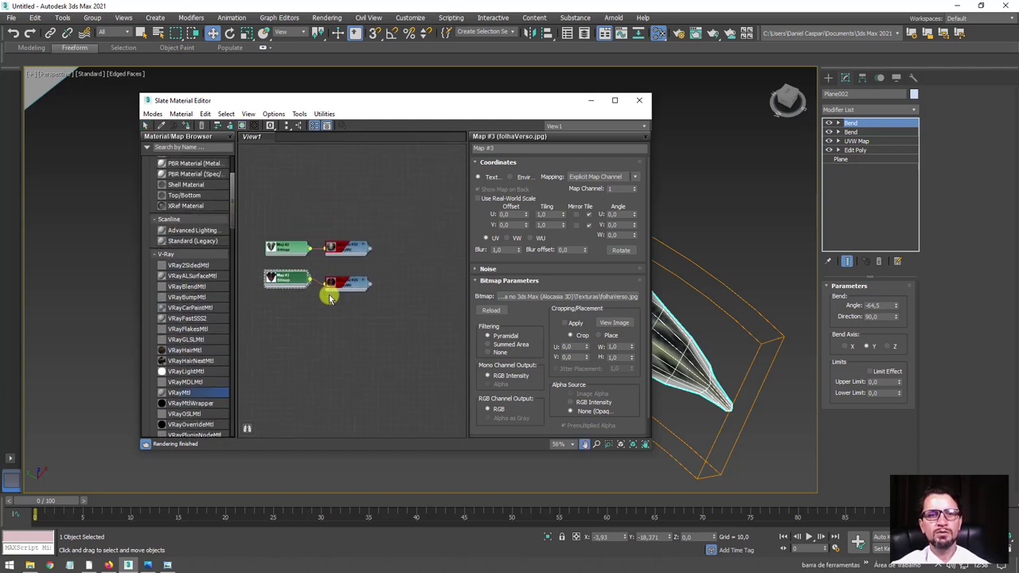
pyautogui.scroll(2, 322, 273)
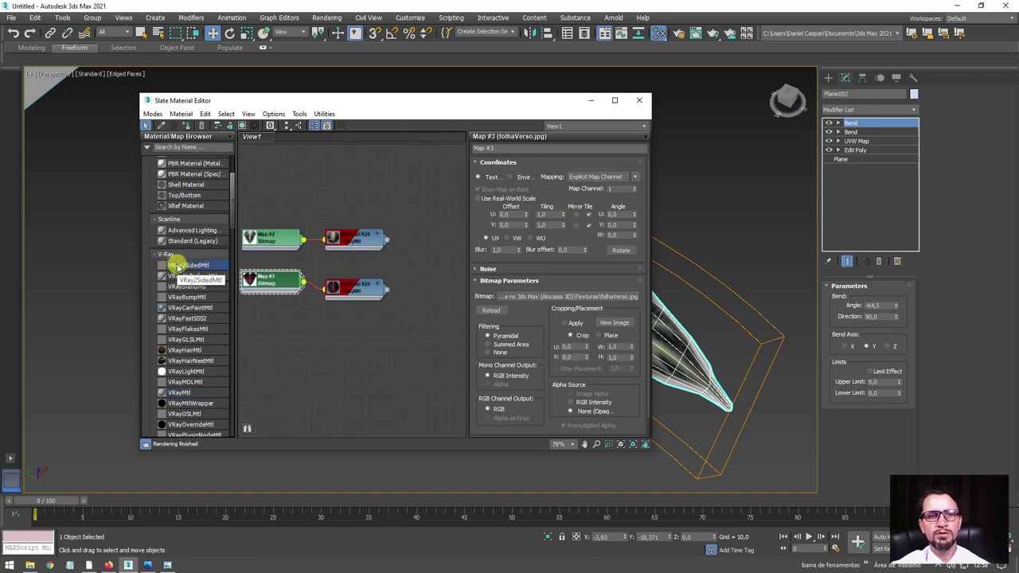
pyautogui.moveTo(437, 266)
pyautogui.mouseDown()
pyautogui.moveTo(414, 254)
pyautogui.moveTo(414, 274)
pyautogui.moveTo(410, 258)
pyautogui.moveTo(444, 265)
pyautogui.mouseUp()
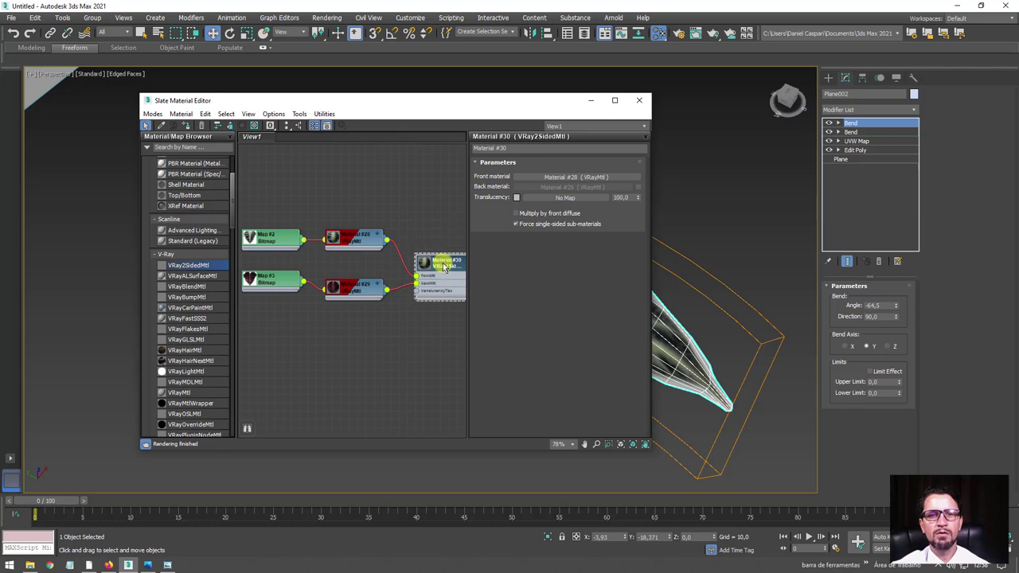
pyautogui.moveTo(444, 267); pyautogui.dragTo(346, 267, button='middle')
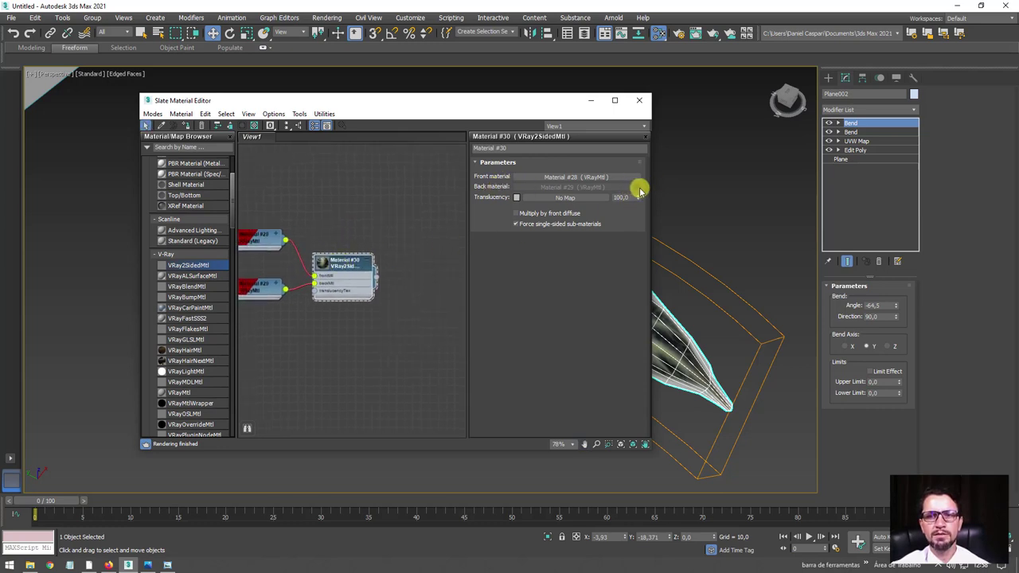
pyautogui.click(638, 187)
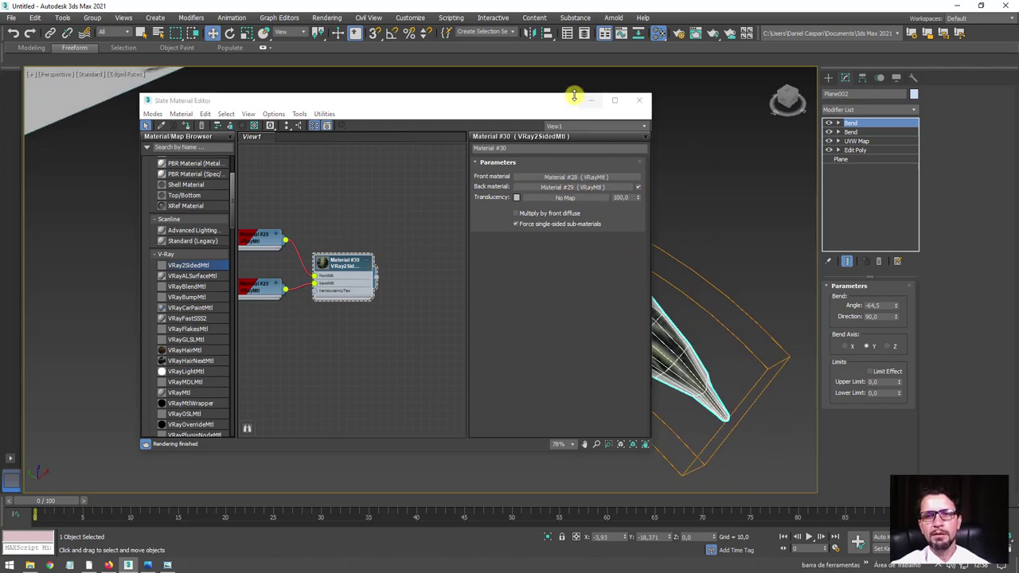
# Assign Material #30 to the leaf, show its texture in the viewport, and close the editor.
pyautogui.moveTo(543, 106); pyautogui.dragTo(369, 94)
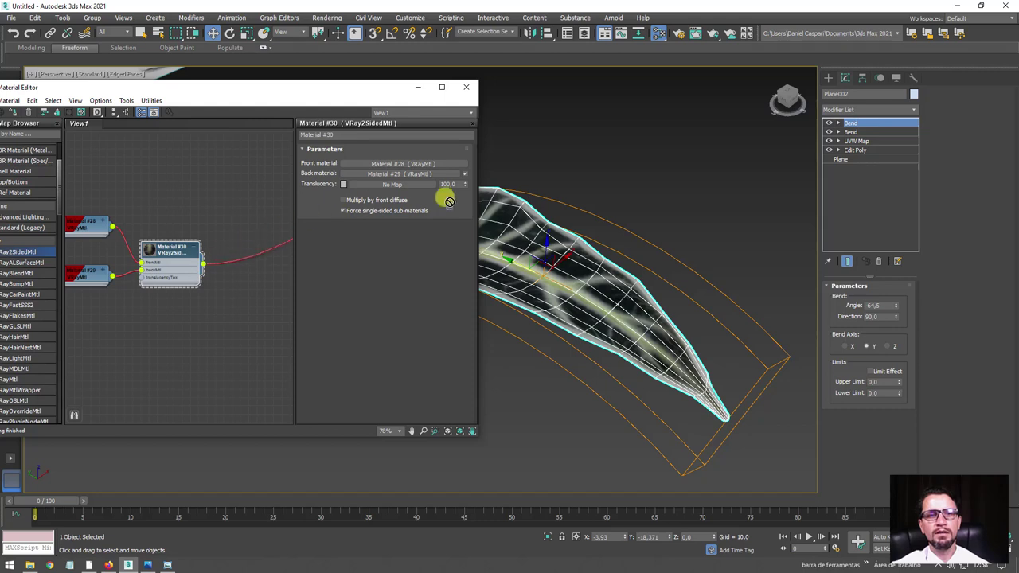
pyautogui.moveTo(204, 268); pyautogui.dragTo(551, 264)
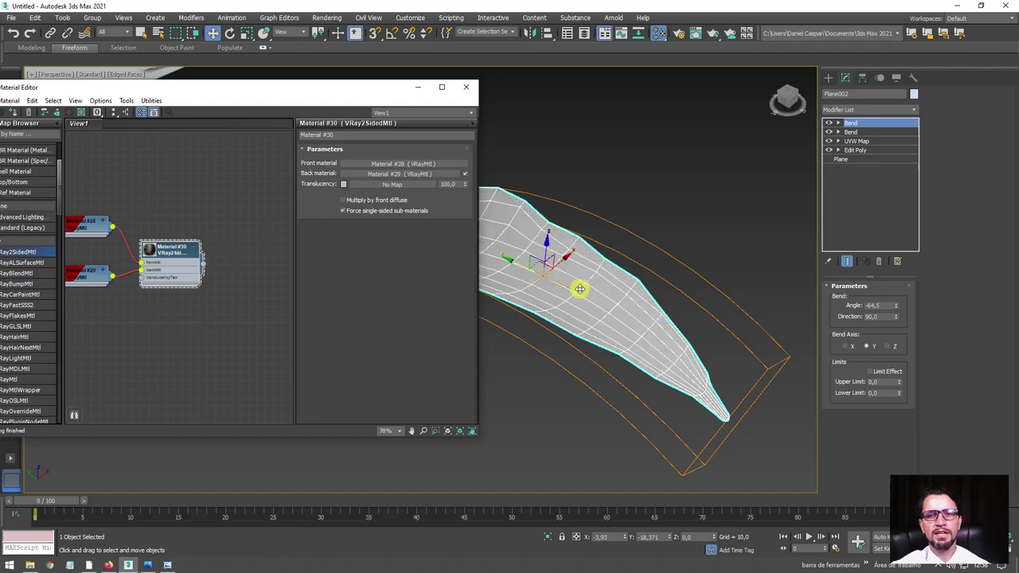
pyautogui.doubleClick(90, 232)
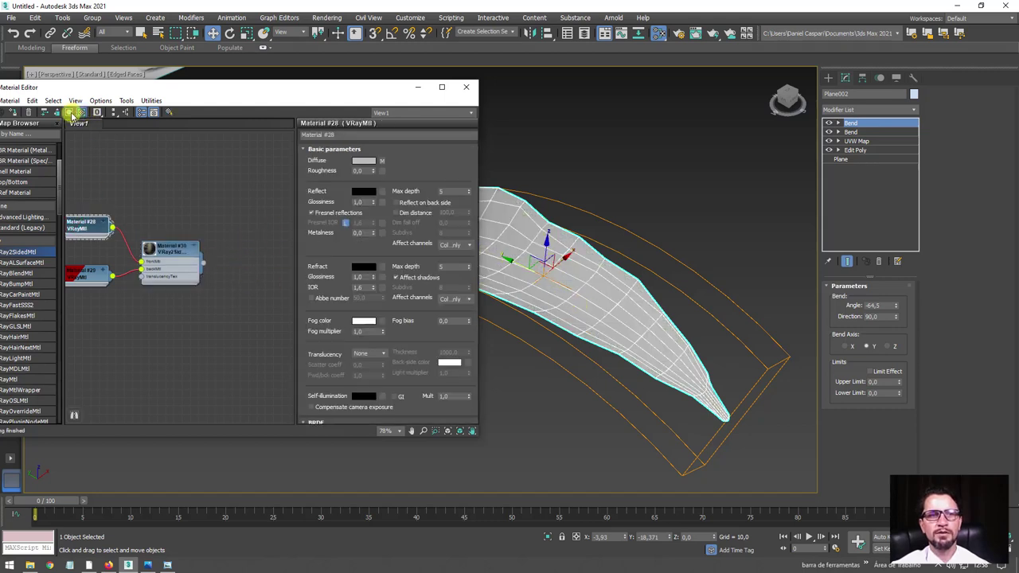
pyautogui.click(71, 114)
pyautogui.moveTo(582, 311)
pyautogui.keyDown('alt'); pyautogui.mouseDown(button='middle')
pyautogui.moveTo(656, 192)
pyautogui.moveTo(677, 287)
pyautogui.mouseUp(button='middle'); pyautogui.keyUp('alt')
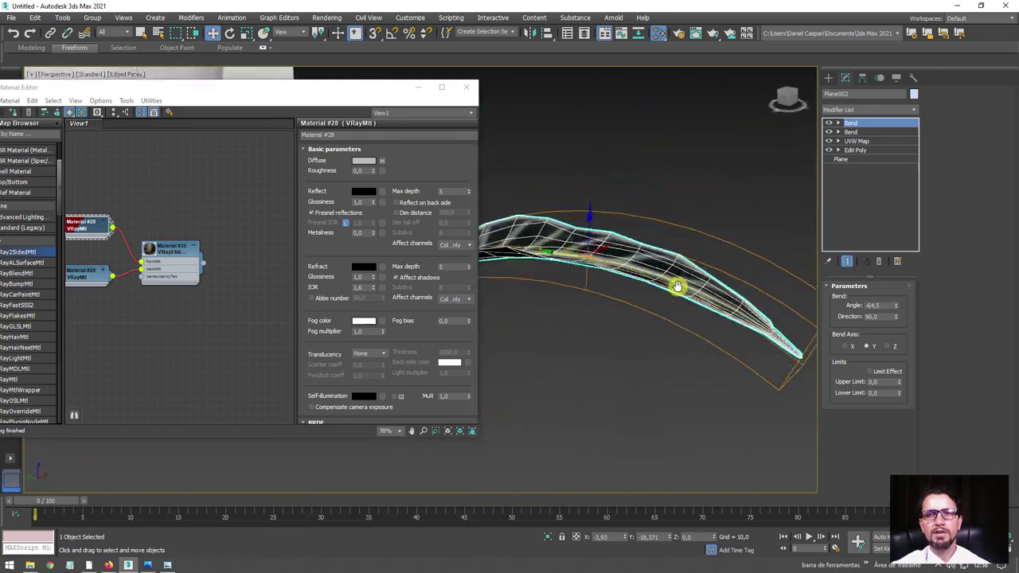
pyautogui.click(467, 87)
pyautogui.moveTo(692, 133)
pyautogui.keyDown('alt'); pyautogui.mouseDown(button='middle')
pyautogui.moveTo(643, 172)
pyautogui.moveTo(814, 104)
pyautogui.mouseUp(button='middle'); pyautogui.keyUp('alt')
pyautogui.keyDown('alt'); pyautogui.moveTo(578, 191); pyautogui.dragTo(509, 128, button='middle'); pyautogui.keyUp('alt')
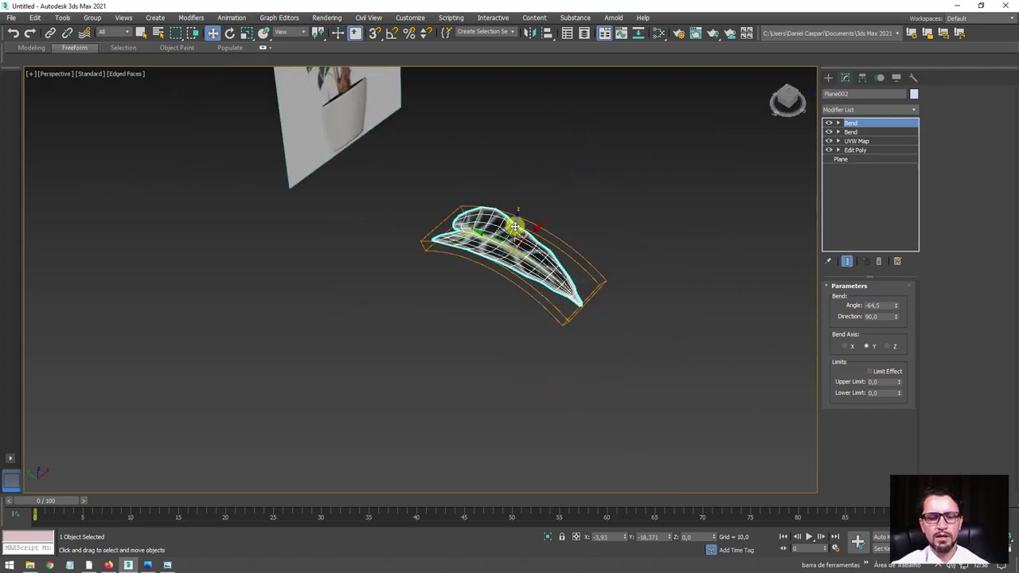
# Set the environment background colour to grey value 99.
pyautogui.press('8')
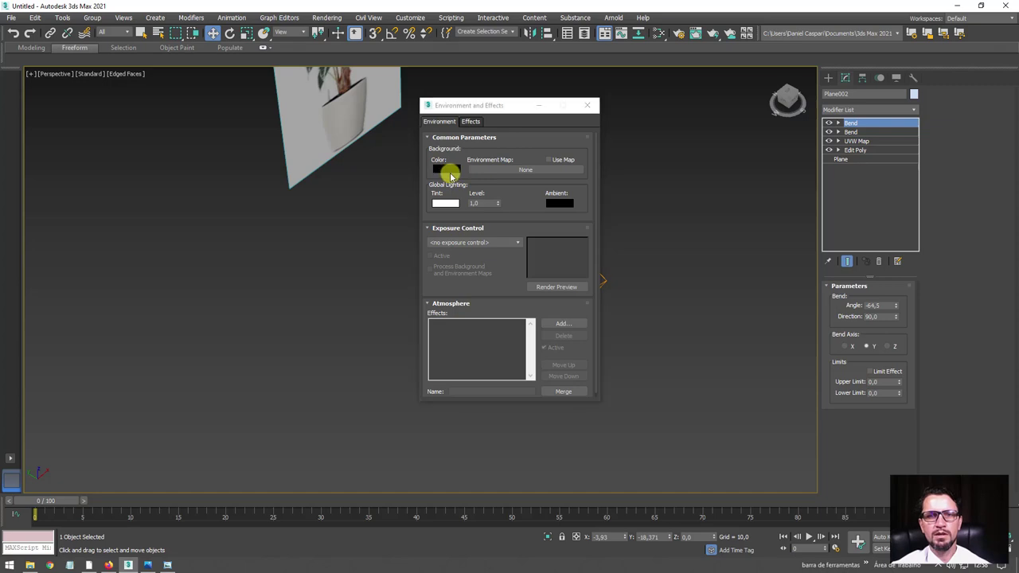
pyautogui.click(448, 171)
pyautogui.moveTo(363, 125); pyautogui.dragTo(365, 125)
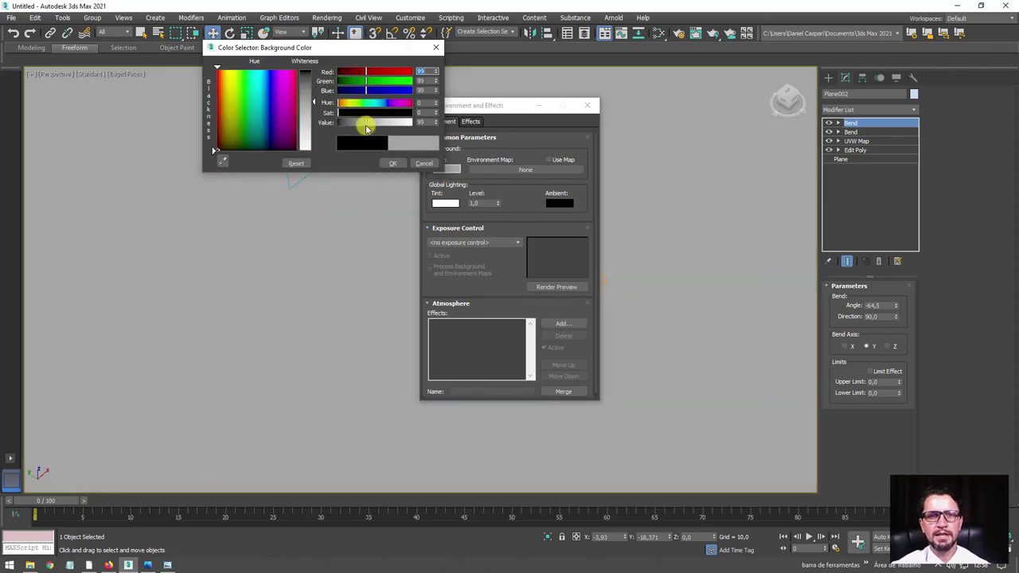
pyautogui.click(393, 165)
pyautogui.click(591, 107)
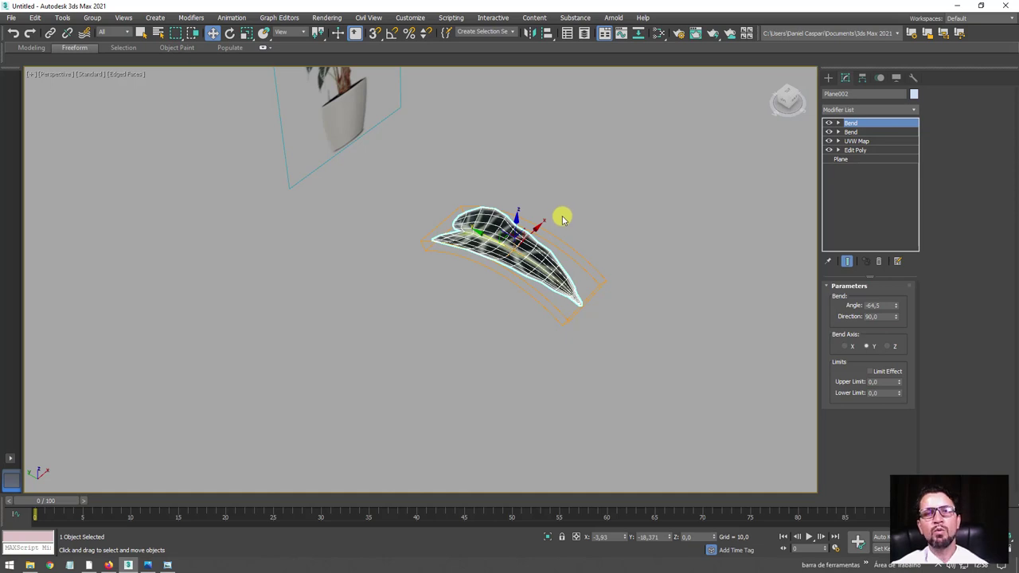
pyautogui.press('8')
pyautogui.press('8')
pyautogui.press('8')
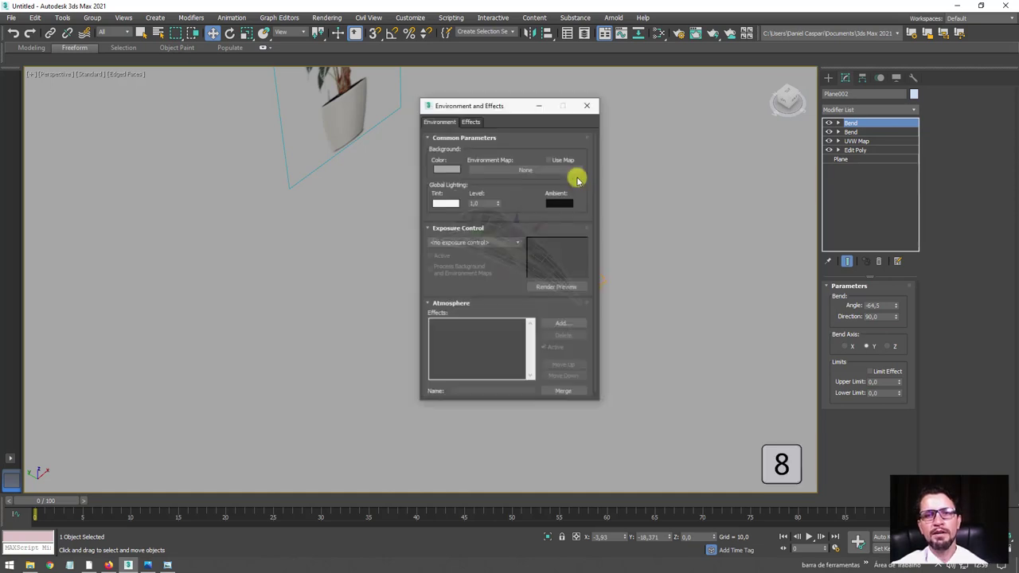
pyautogui.press('8')
# Render a test image of the curved leaf in the V-Ray frame buffer.
pyautogui.scroll(2, 549, 235)
pyautogui.moveTo(549, 235)
pyautogui.keyDown('alt'); pyautogui.mouseDown(button='middle')
pyautogui.moveTo(542, 282)
pyautogui.moveTo(677, 129)
pyautogui.mouseUp(button='middle'); pyautogui.keyUp('alt')
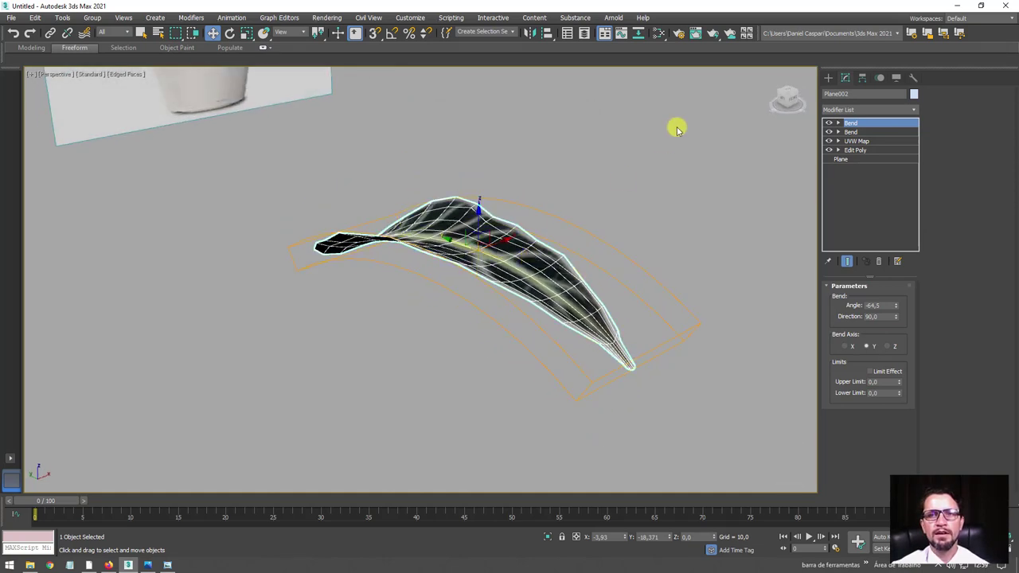
pyautogui.click(713, 33)
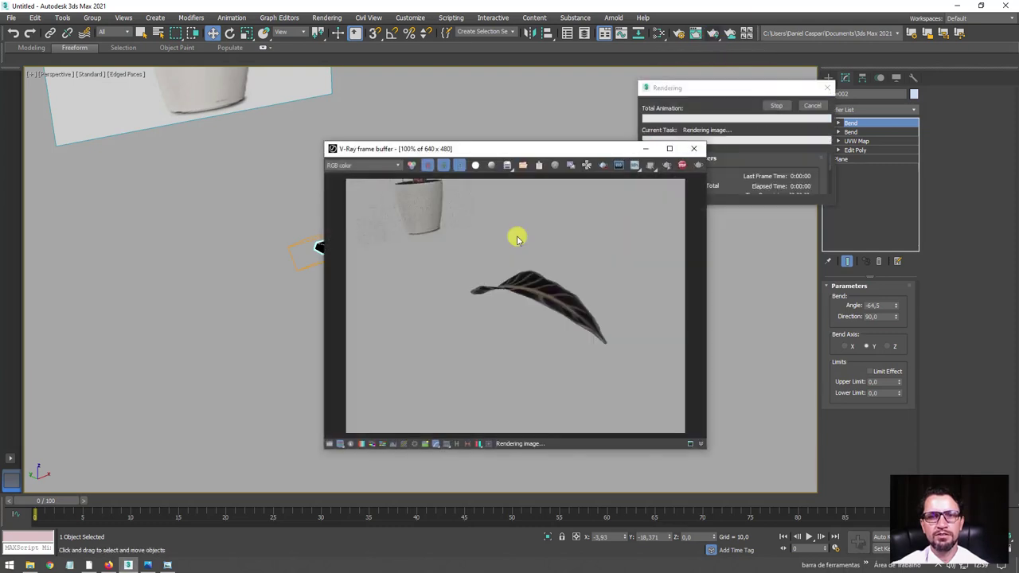
pyautogui.moveTo(575, 157); pyautogui.dragTo(257, 105)
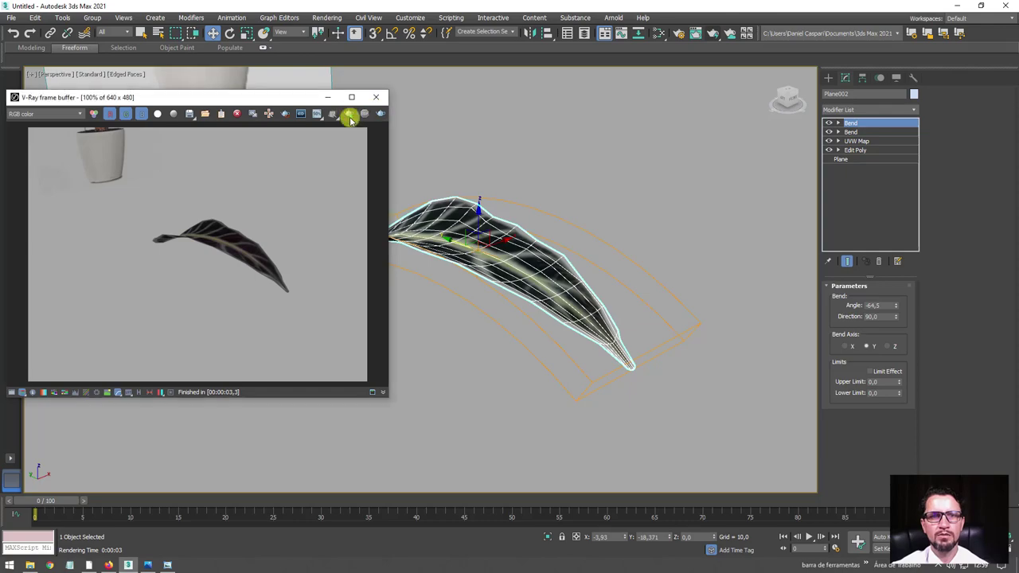
# Reopen the Slate Material Editor beside the leaf, moving its window aside.
pyautogui.keyDown('alt'); pyautogui.moveTo(509, 252); pyautogui.dragTo(580, 198, button='middle'); pyautogui.keyUp('alt')
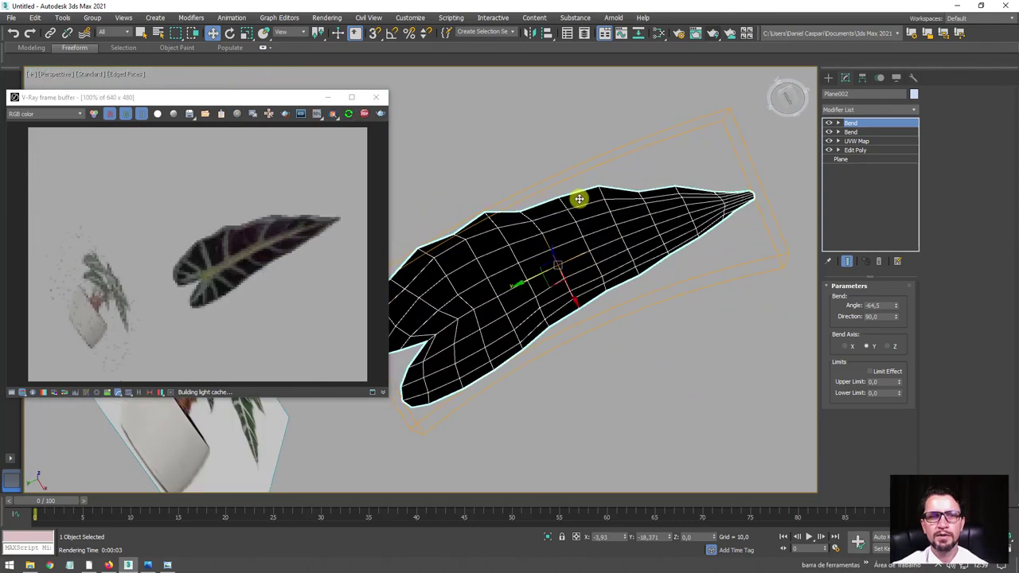
pyautogui.scroll(5, 573, 285)
pyautogui.moveTo(572, 285)
pyautogui.mouseDown(button='middle')
pyautogui.moveTo(541, 221)
pyautogui.moveTo(548, 207)
pyautogui.moveTo(581, 289)
pyautogui.moveTo(587, 363)
pyautogui.moveTo(582, 262)
pyautogui.moveTo(582, 291)
pyautogui.moveTo(691, 98)
pyautogui.mouseUp(button='middle')
pyautogui.moveTo(660, 36)
pyautogui.keyDown('alt'); pyautogui.mouseDown(button='middle')
pyautogui.moveTo(599, 178)
pyautogui.moveTo(653, 62)
pyautogui.mouseUp(button='middle'); pyautogui.keyUp('alt')
pyautogui.click(657, 33)
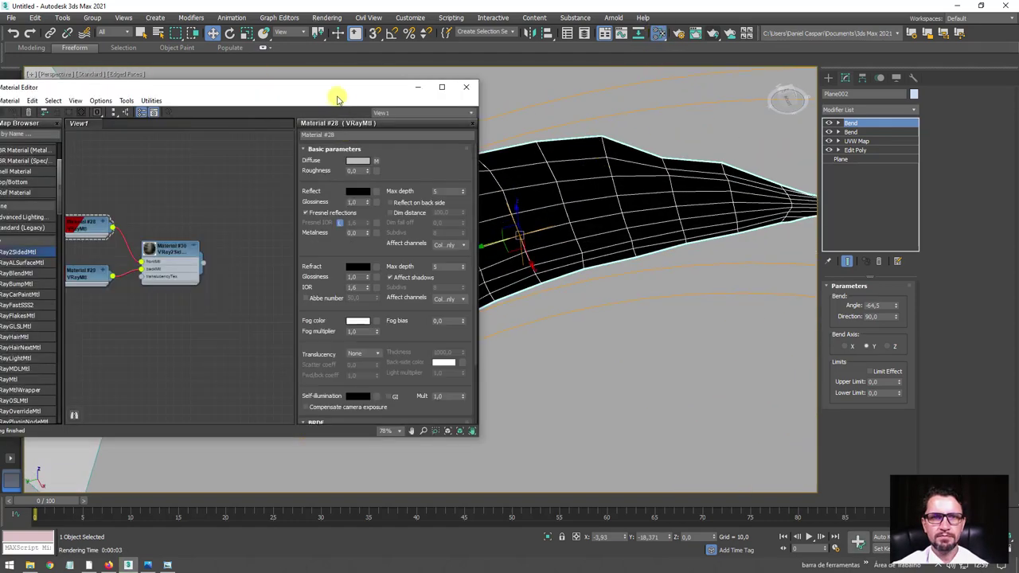
pyautogui.moveTo(345, 90)
pyautogui.mouseDown()
pyautogui.moveTo(720, 113)
pyautogui.moveTo(713, 108)
pyautogui.mouseUp()
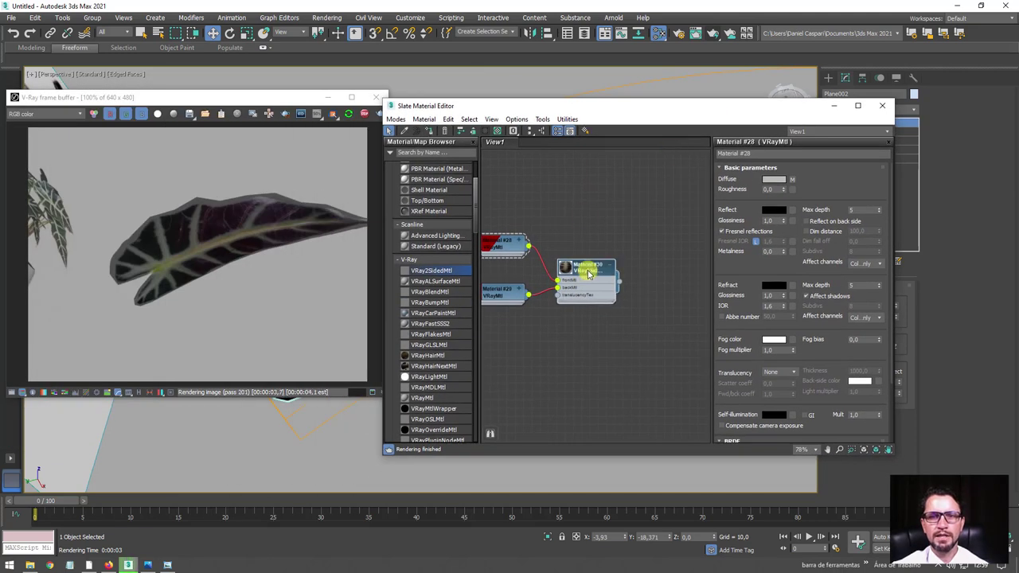
# Set Material #30's translucency colour to black.
pyautogui.doubleClick(589, 273)
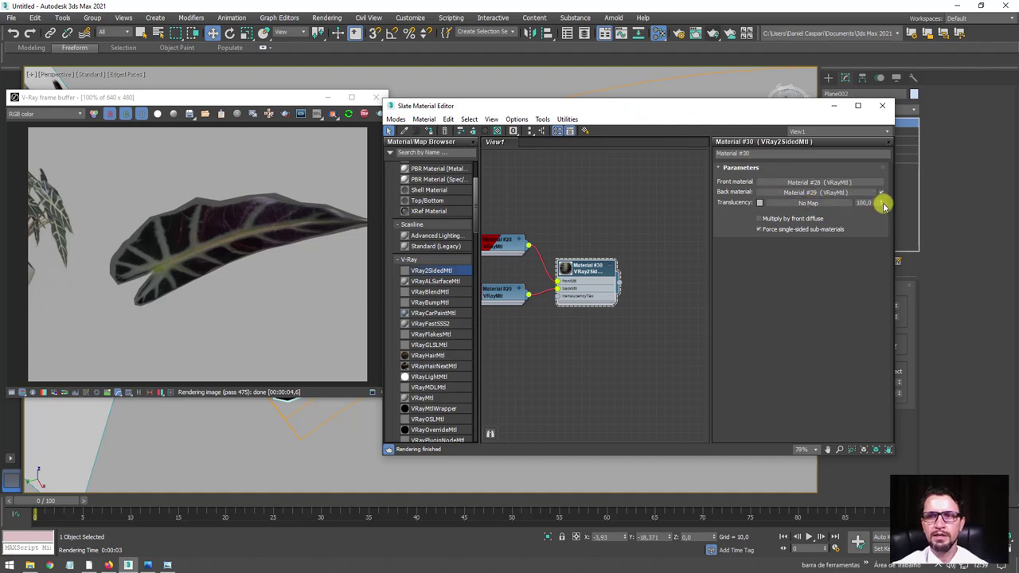
pyautogui.click(759, 203)
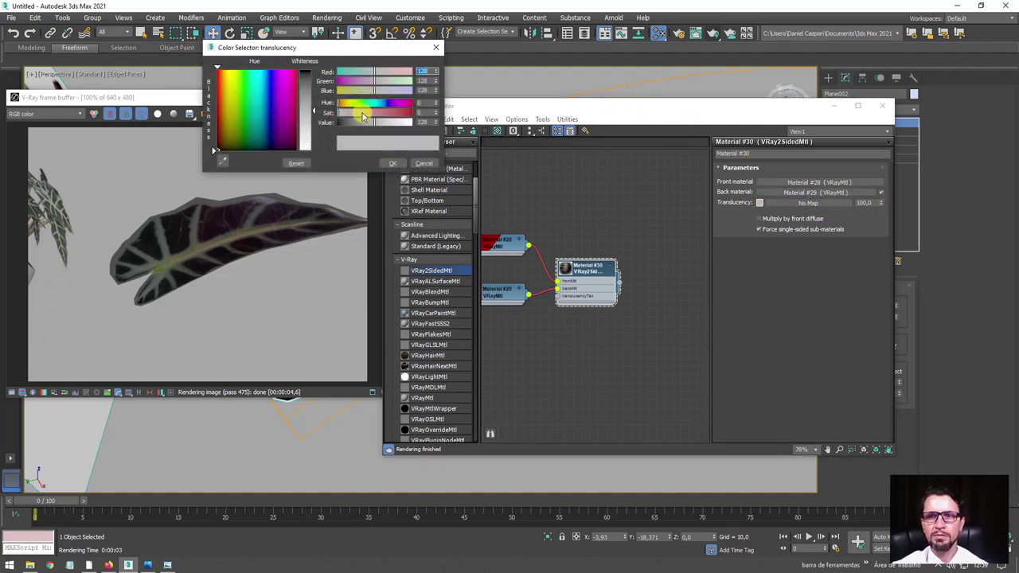
pyautogui.moveTo(375, 122); pyautogui.dragTo(344, 120)
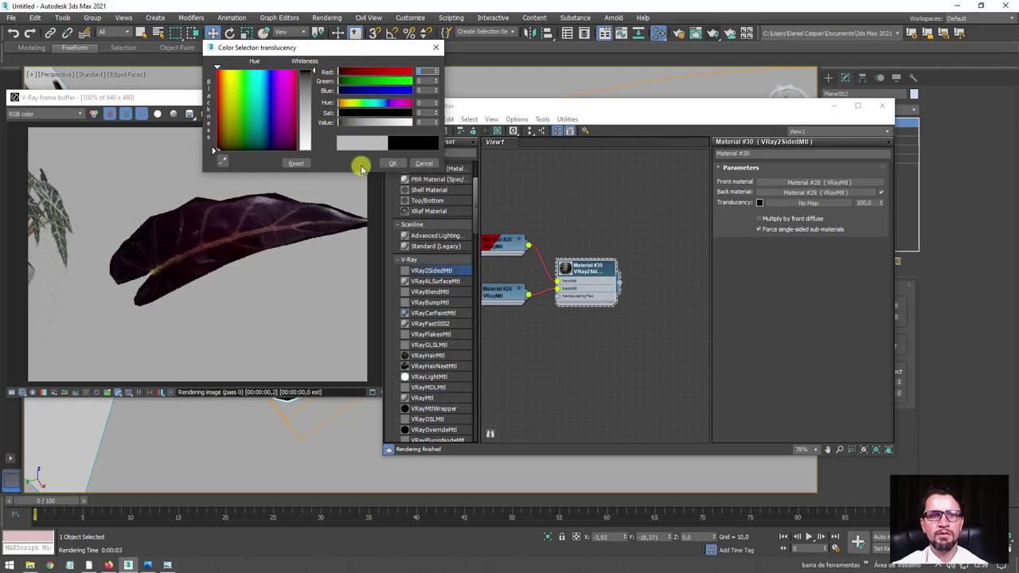
pyautogui.click(390, 163)
# Close the material editor and the V-Ray frame buffer, leaving the textured leaf in view.
pyautogui.click(878, 105)
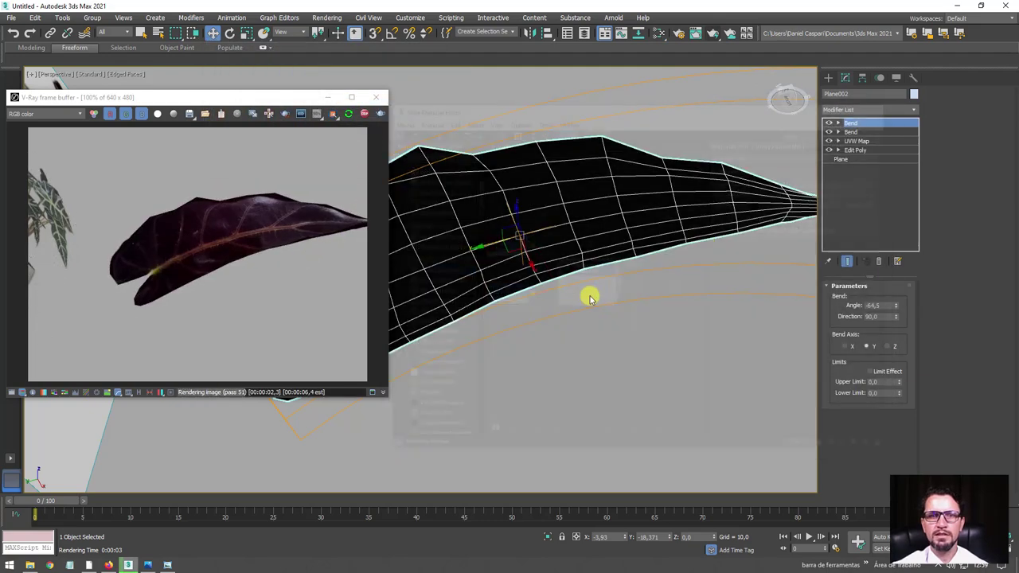
pyautogui.moveTo(590, 296)
pyautogui.keyDown('alt'); pyautogui.mouseDown(button='middle')
pyautogui.moveTo(521, 387)
pyautogui.moveTo(516, 430)
pyautogui.moveTo(512, 252)
pyautogui.moveTo(514, 380)
pyautogui.moveTo(526, 220)
pyautogui.moveTo(489, 250)
pyautogui.moveTo(521, 290)
pyautogui.mouseUp(button='middle'); pyautogui.keyUp('alt')
pyautogui.scroll(3, 546, 289)
pyautogui.scroll(5, 483, 200)
pyautogui.scroll(-5, 472, 213)
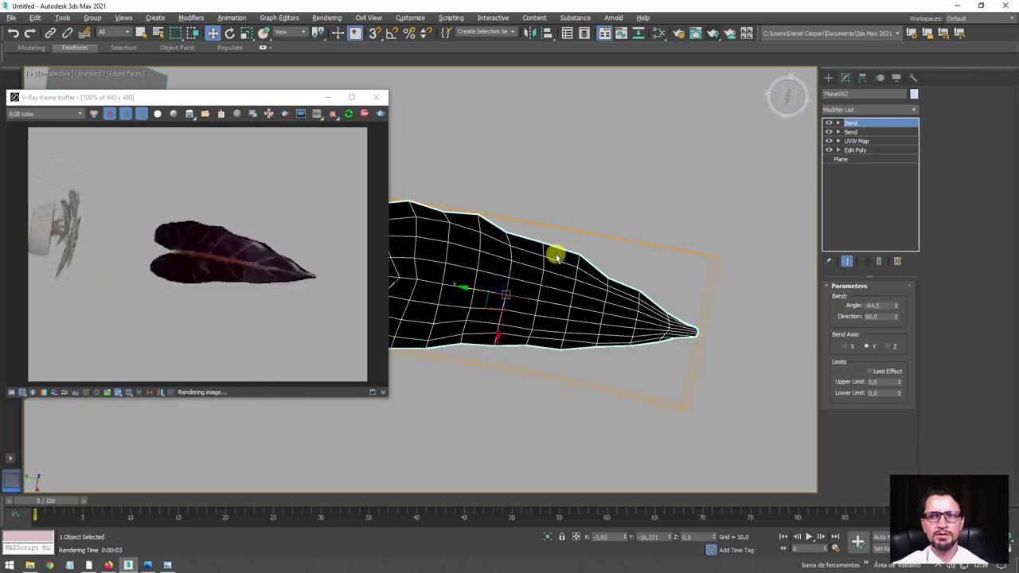
pyautogui.moveTo(553, 255)
pyautogui.keyDown('alt'); pyautogui.mouseDown(button='middle')
pyautogui.moveTo(550, 199)
pyautogui.moveTo(810, 160)
pyautogui.mouseUp(button='middle'); pyautogui.keyUp('alt')
pyautogui.click(382, 101)
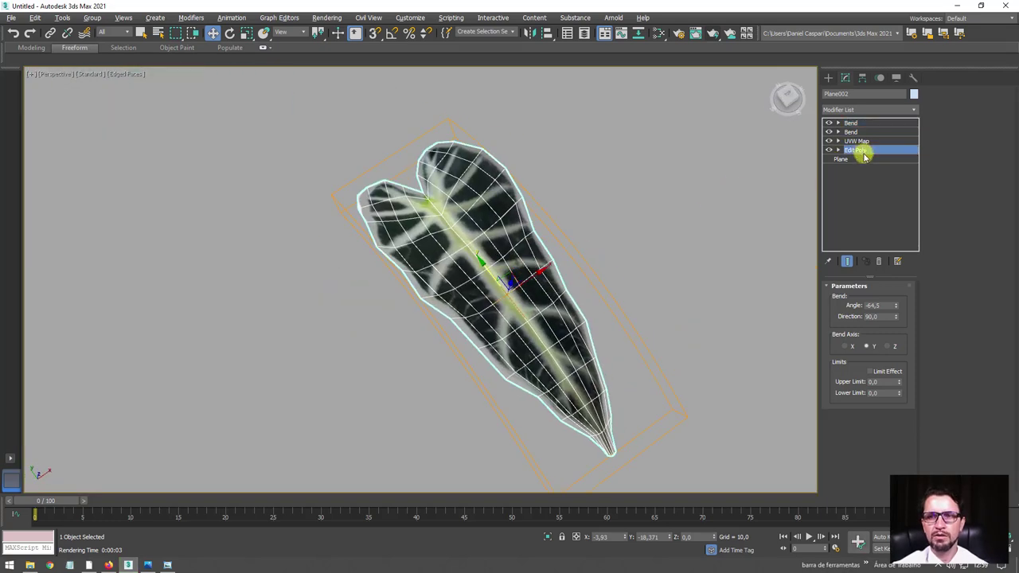
# Switch both Bends off to inspect the leaf's Edit Poly vertices and polygons, then re-enable them.
pyautogui.moveTo(530, 290)
pyautogui.keyDown('alt'); pyautogui.mouseDown(button='middle')
pyautogui.moveTo(605, 262)
pyautogui.moveTo(788, 162)
pyautogui.mouseUp(button='middle'); pyautogui.keyUp('alt')
pyautogui.click(829, 124)
pyautogui.click(829, 132)
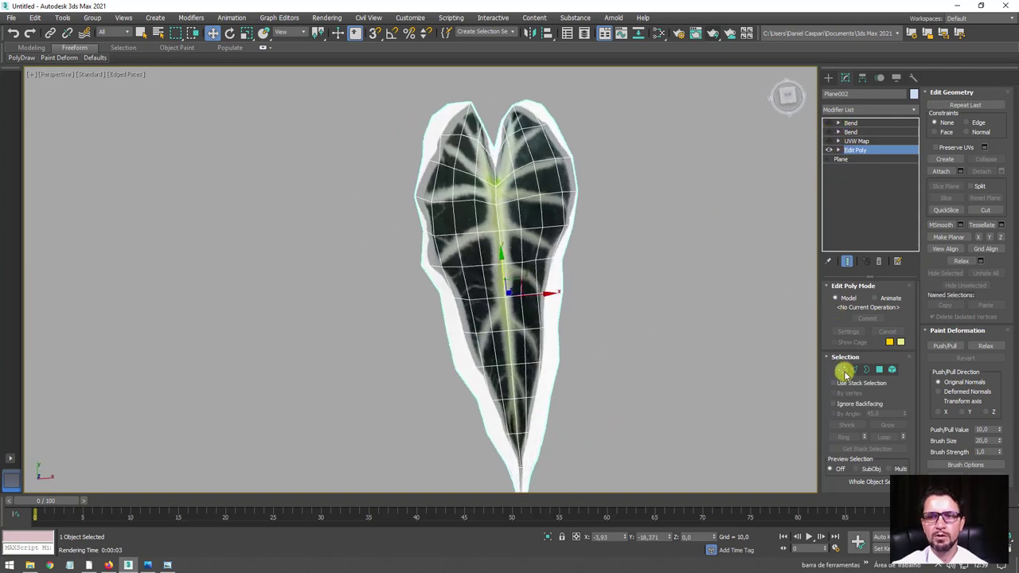
pyautogui.click(843, 370)
pyautogui.click(880, 371)
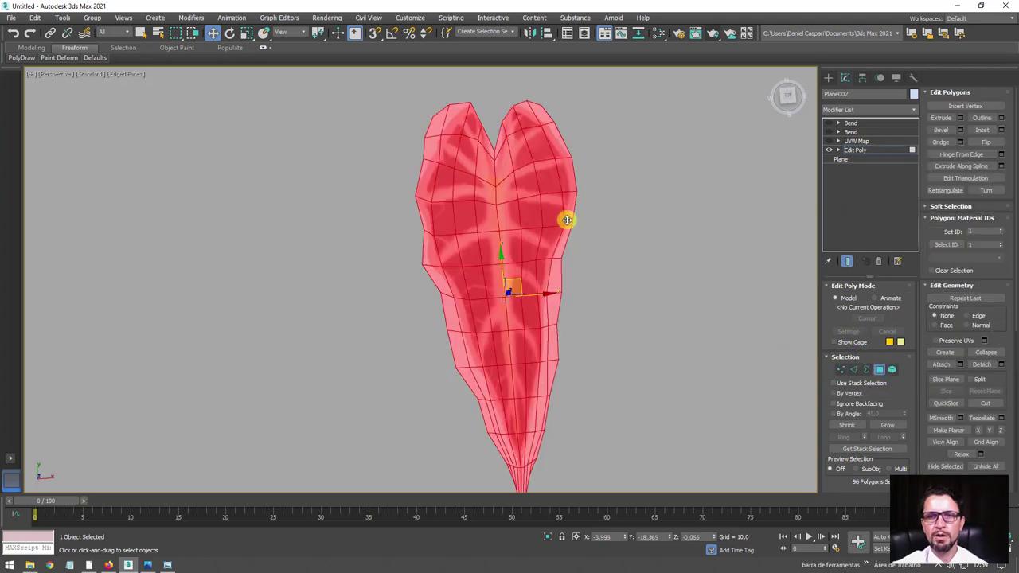
pyautogui.click(864, 152)
pyautogui.click(832, 141)
pyautogui.click(834, 132)
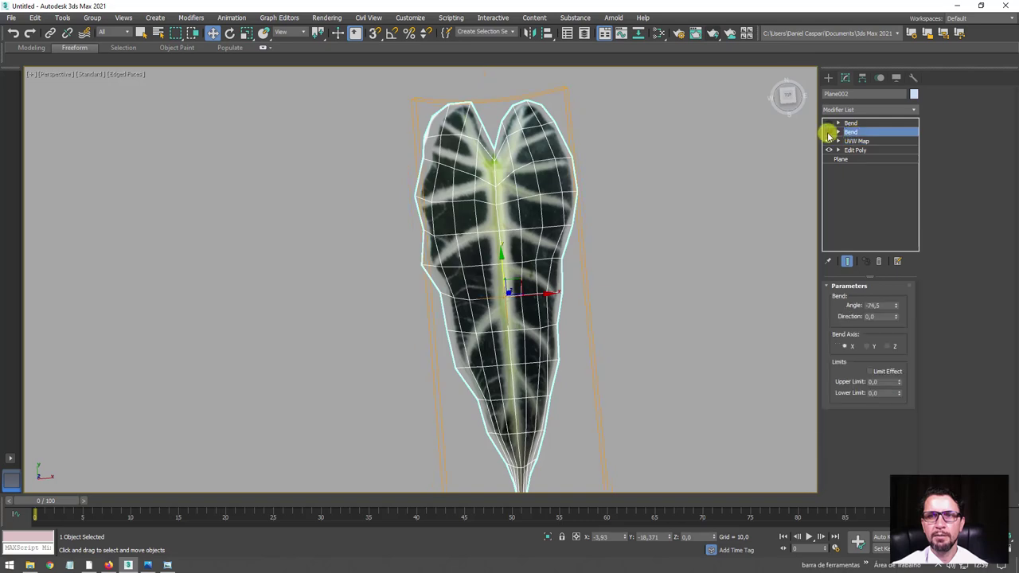
pyautogui.click(829, 132)
pyautogui.click(829, 124)
# Set the viewport background to Solid Color behind the leaf and potted plant.
pyautogui.moveTo(569, 269)
pyautogui.keyDown('alt'); pyautogui.mouseDown(button='middle')
pyautogui.moveTo(523, 266)
pyautogui.moveTo(528, 280)
pyautogui.moveTo(499, 308)
pyautogui.moveTo(494, 257)
pyautogui.mouseUp(button='middle'); pyautogui.keyUp('alt')
pyautogui.keyDown('alt'); pyautogui.moveTo(435, 189); pyautogui.dragTo(434, 244, button='middle'); pyautogui.keyUp('alt')
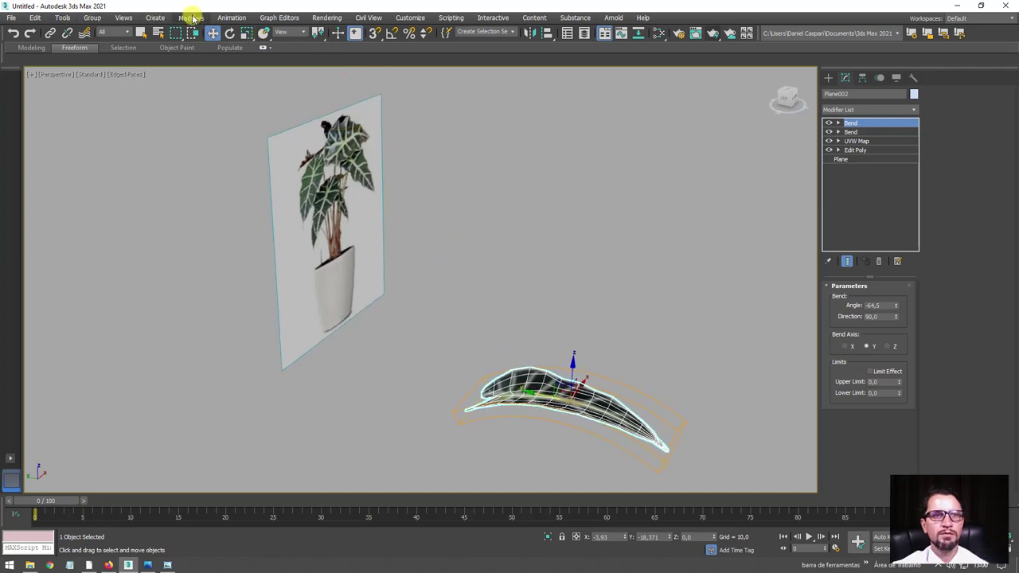
pyautogui.click(121, 17)
pyautogui.moveTo(151, 249)
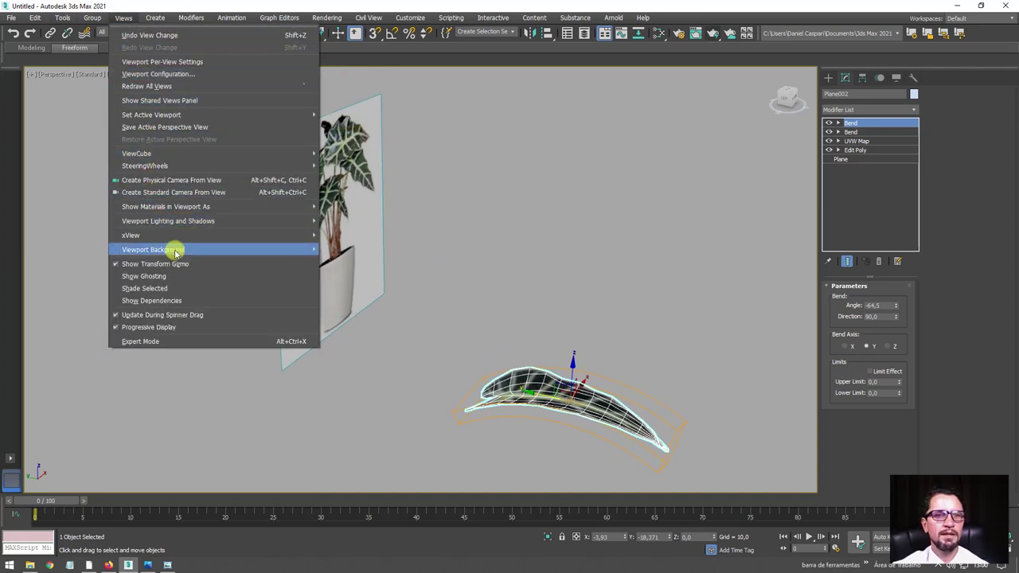
pyautogui.click(363, 262)
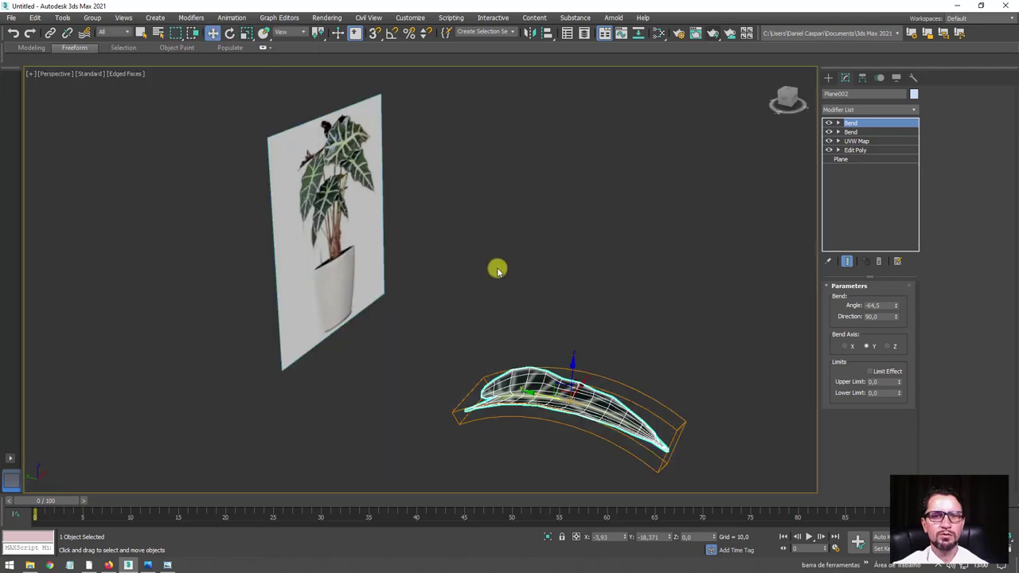
pyautogui.moveTo(496, 268)
pyautogui.keyDown('alt'); pyautogui.mouseDown(button='middle')
pyautogui.moveTo(423, 252)
pyautogui.moveTo(541, 298)
pyautogui.moveTo(604, 349)
pyautogui.moveTo(517, 334)
pyautogui.moveTo(584, 312)
pyautogui.moveTo(524, 297)
pyautogui.moveTo(540, 262)
pyautogui.moveTo(527, 253)
pyautogui.mouseUp(button='middle'); pyautogui.keyUp('alt')
pyautogui.scroll(5, 527, 252)
pyautogui.scroll(-4, 533, 243)
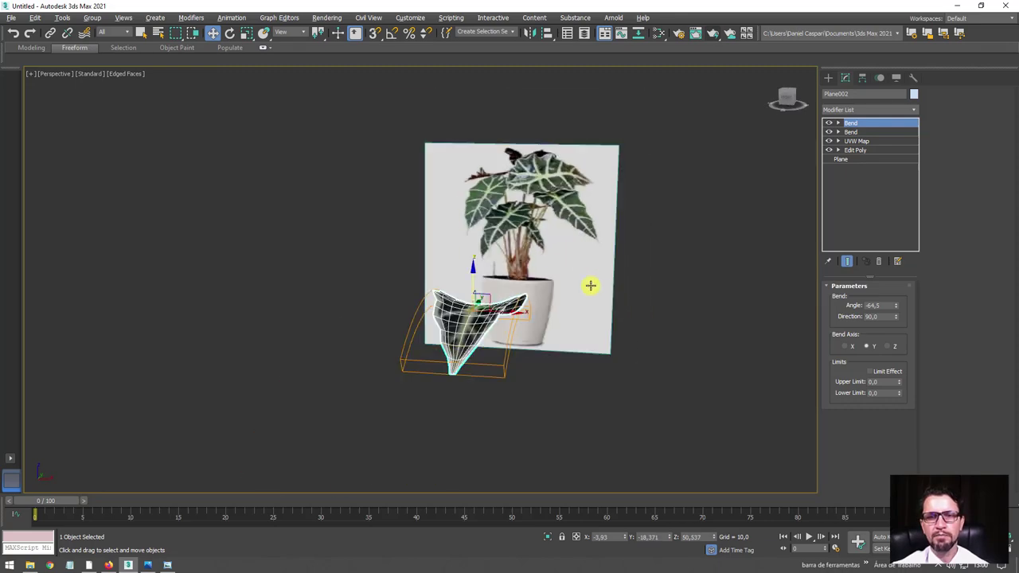
pyautogui.moveTo(589, 285)
pyautogui.keyDown('alt'); pyautogui.mouseDown(button='middle')
pyautogui.moveTo(574, 287)
pyautogui.moveTo(644, 280)
pyautogui.moveTo(655, 139)
pyautogui.mouseUp(button='middle'); pyautogui.keyUp('alt')
# Draw a new plane to the right of the leaf.
pyautogui.click(828, 77)
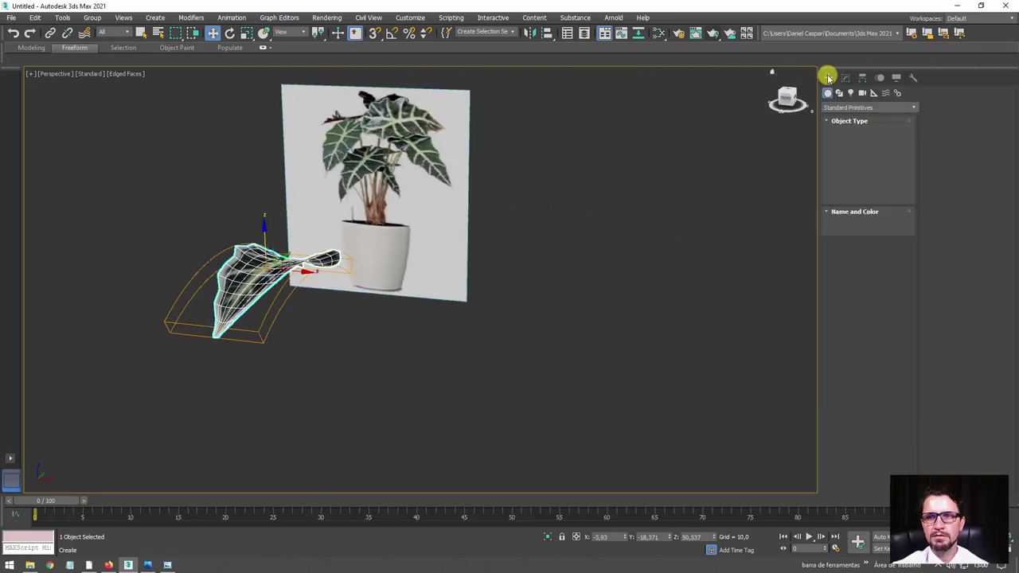
pyautogui.click(889, 185)
pyautogui.keyDown('alt'); pyautogui.moveTo(552, 316); pyautogui.dragTo(474, 248, button='middle'); pyautogui.keyUp('alt')
pyautogui.moveTo(474, 248); pyautogui.dragTo(576, 366)
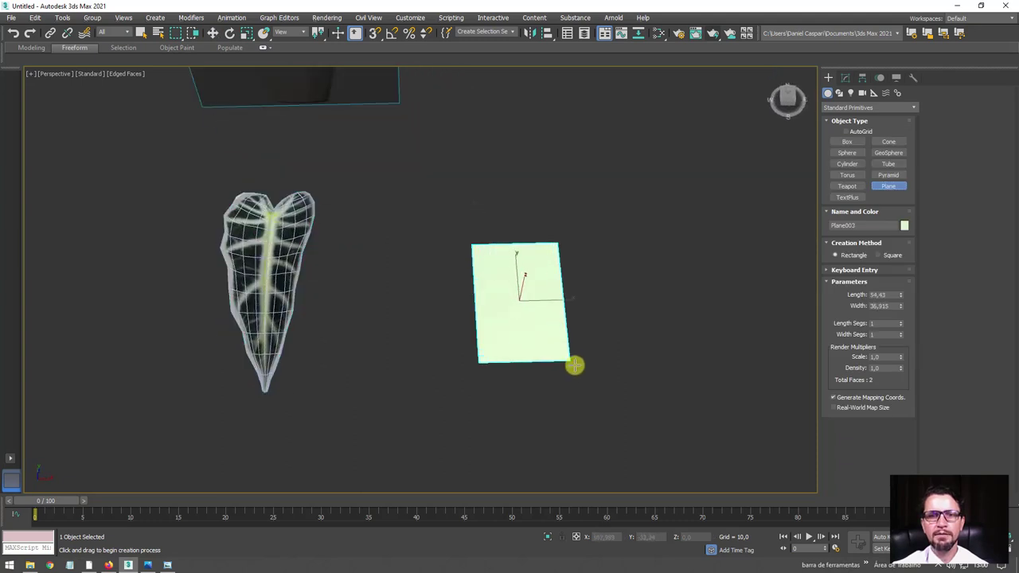
# Apply the caule stem texture to the new plane, dragging it from the Texturas folder.
pyautogui.click(30, 565)
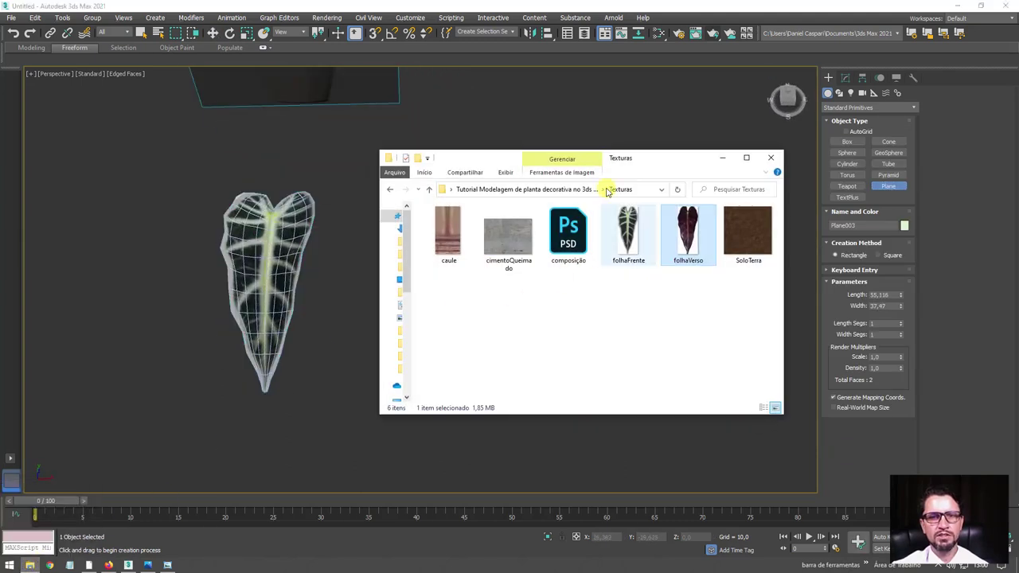
pyautogui.moveTo(654, 163); pyautogui.dragTo(754, 238)
pyautogui.moveTo(596, 236); pyautogui.dragTo(739, 238)
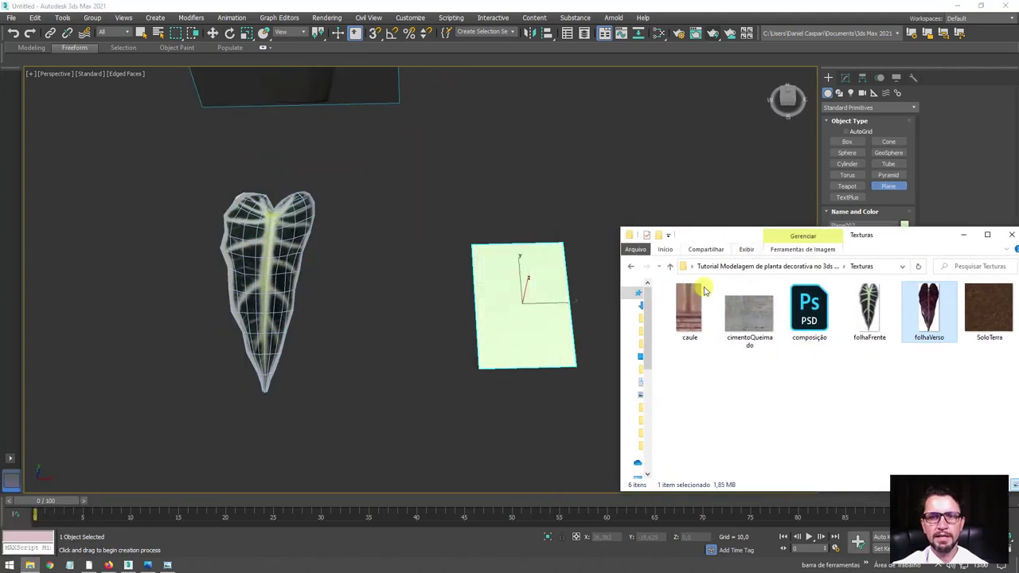
pyautogui.moveTo(689, 311)
pyautogui.mouseDown()
pyautogui.moveTo(539, 280)
pyautogui.moveTo(524, 303)
pyautogui.mouseUp()
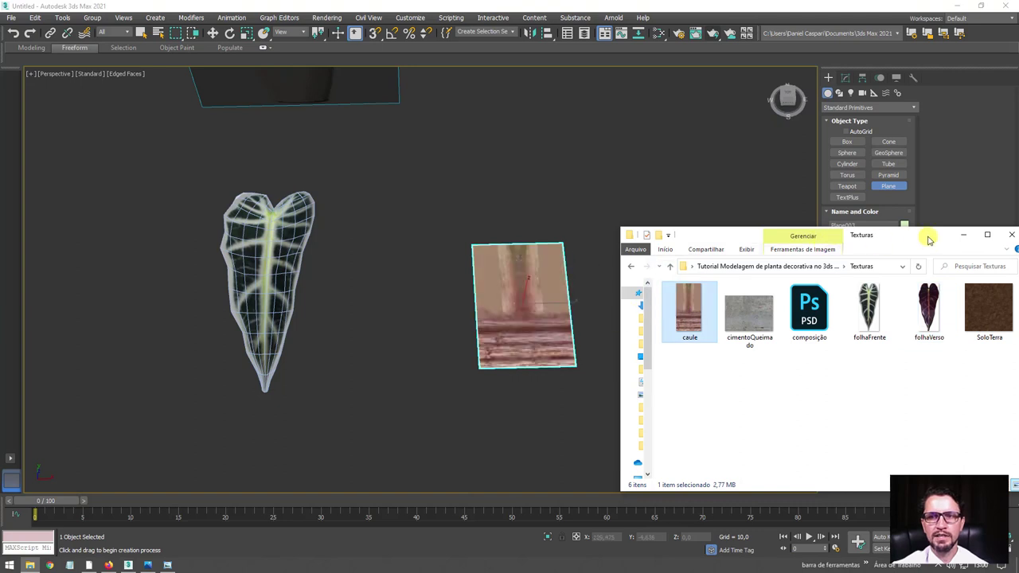
pyautogui.moveTo(930, 241); pyautogui.dragTo(741, 227)
pyautogui.click(769, 222)
pyautogui.scroll(2, 580, 300)
pyautogui.scroll(3, 486, 273)
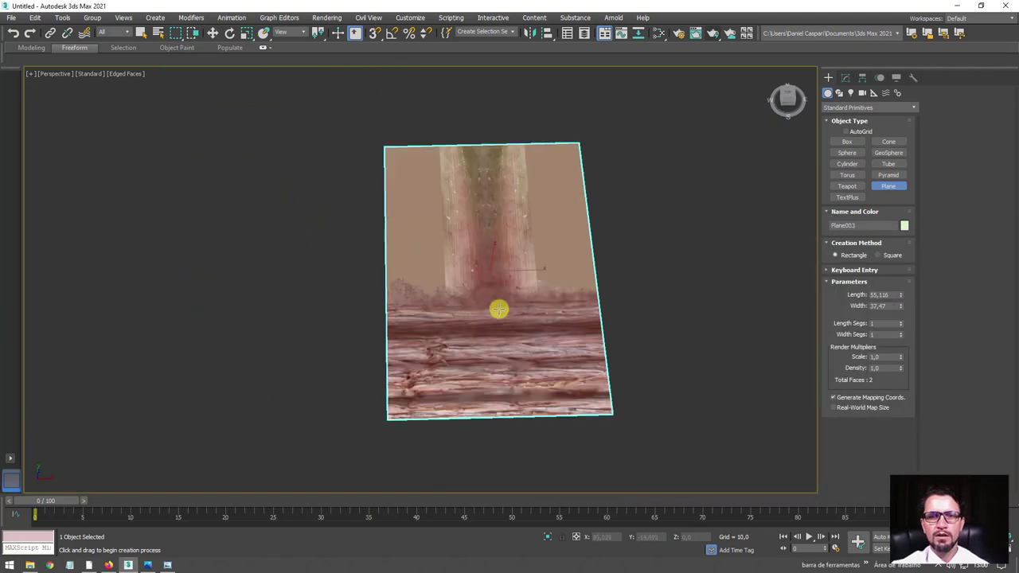
pyautogui.keyDown('alt'); pyautogui.moveTo(499, 309); pyautogui.dragTo(525, 299, button='middle'); pyautogui.keyUp('alt')
# Add an Edit Poly modifier to the plane and start connecting its side edges in Edge mode.
pyautogui.click(844, 78)
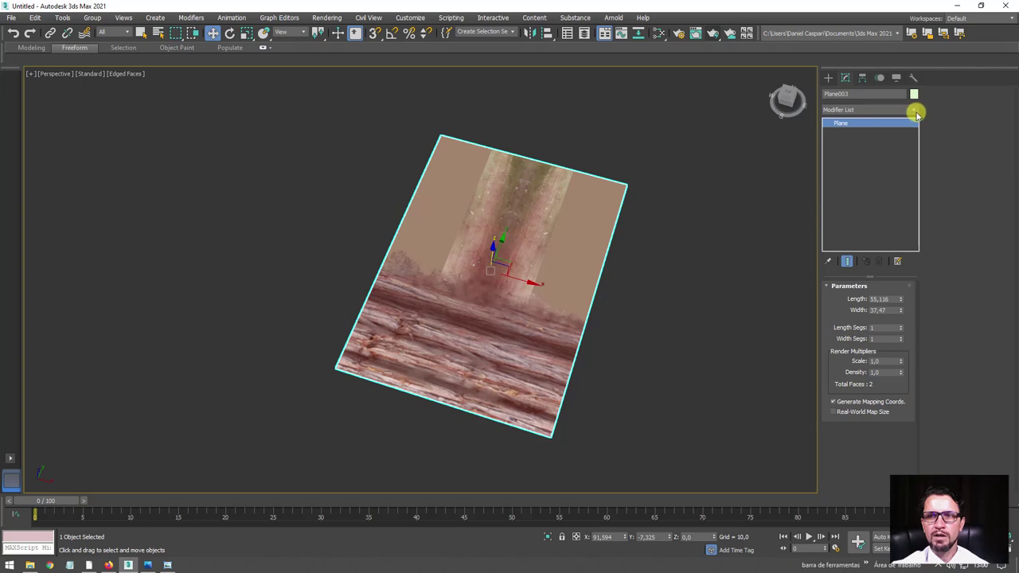
pyautogui.click(917, 114)
pyautogui.moveTo(919, 151); pyautogui.dragTo(919, 212)
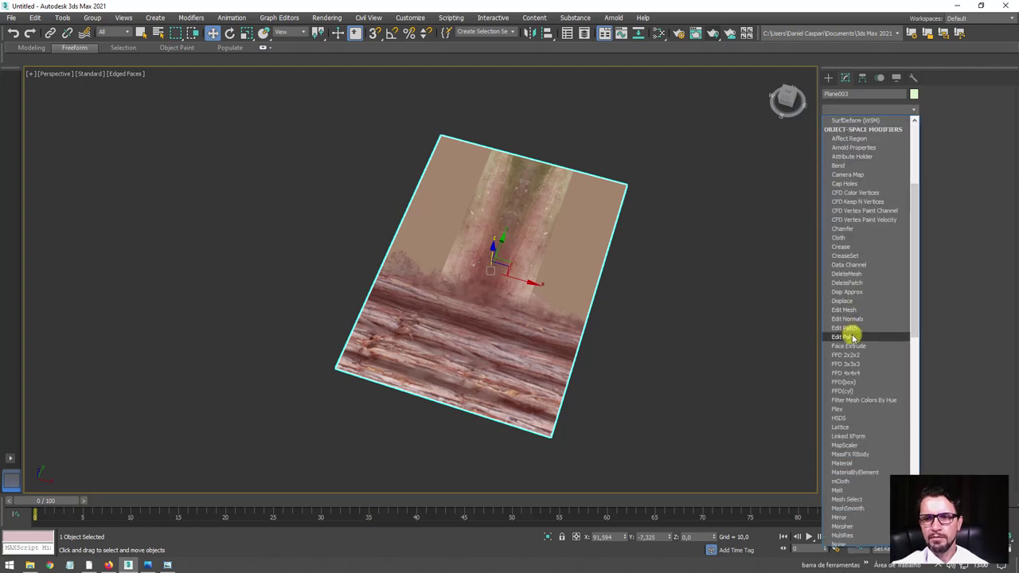
pyautogui.click(844, 337)
pyautogui.click(854, 371)
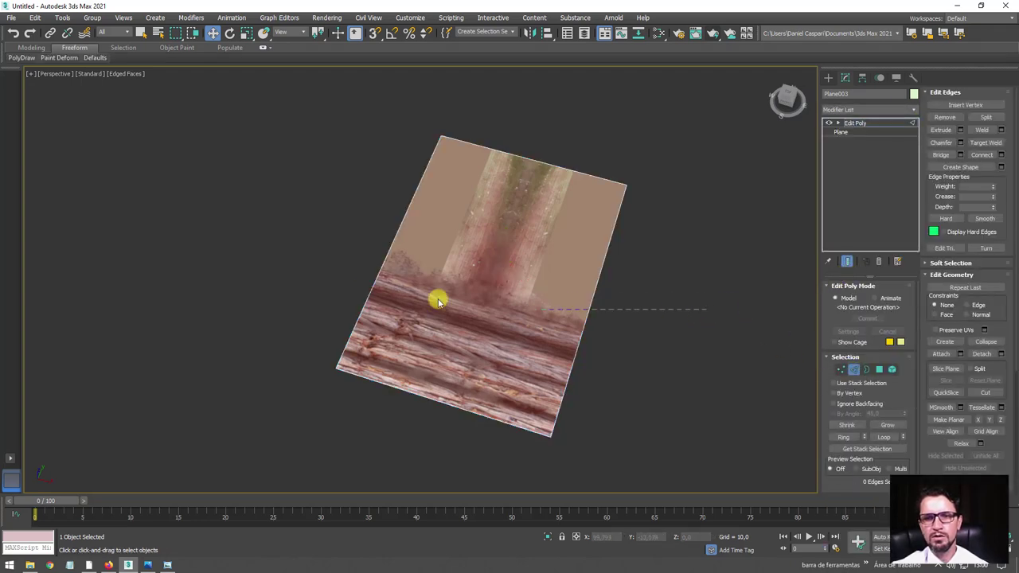
pyautogui.click(1004, 156)
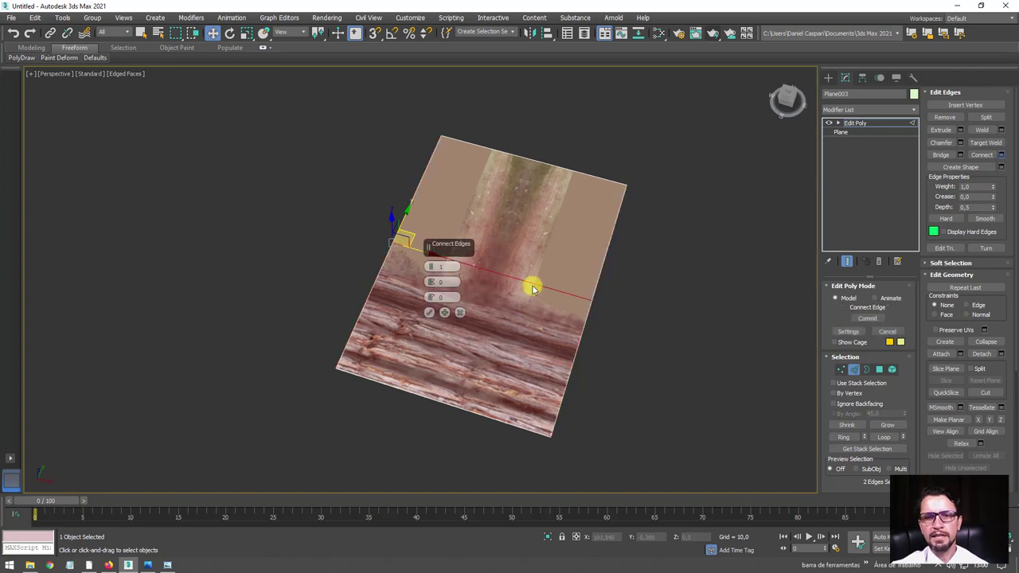